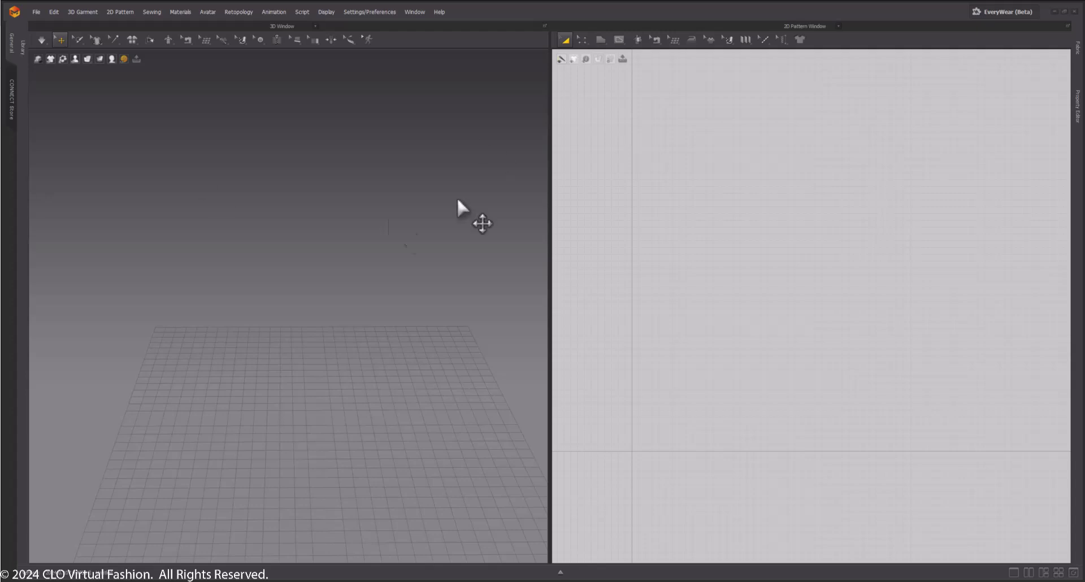
Open the saved project containing the completed spaceship model
click(36, 12)
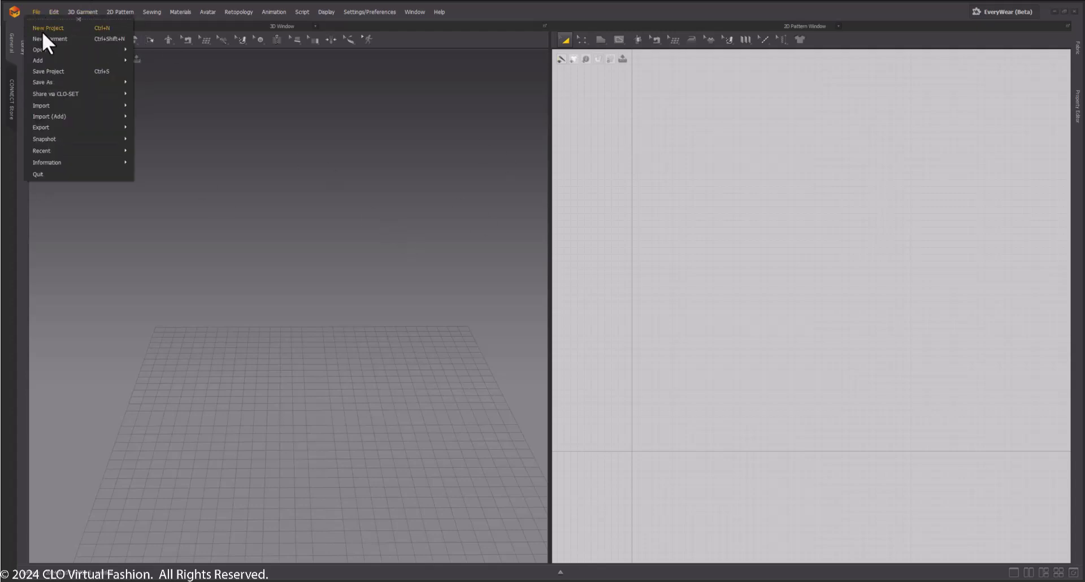
mouse_move(50, 52)
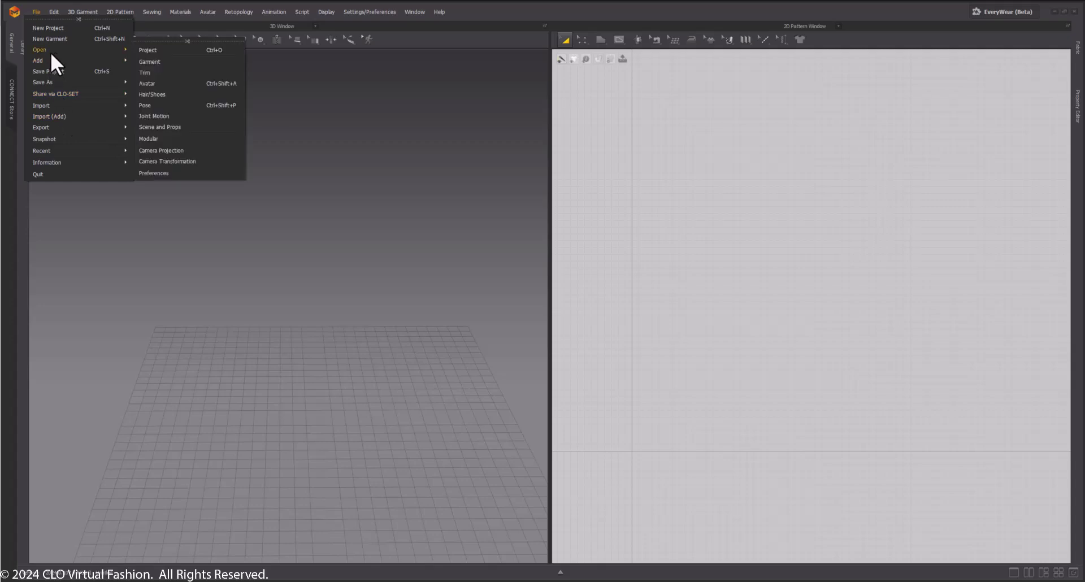
click(165, 48)
double_click(208, 110)
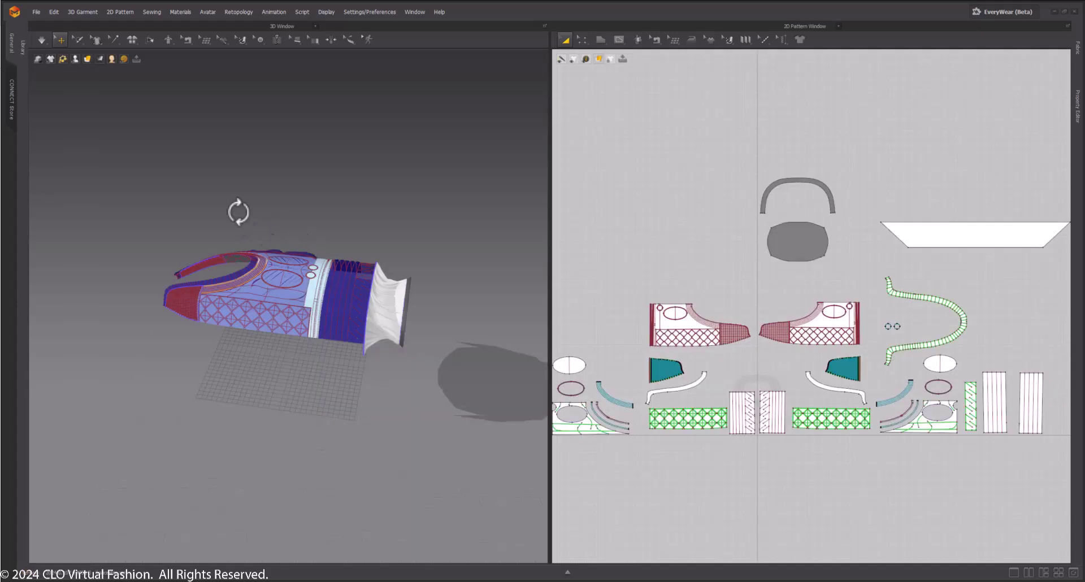
Examine the completed model's layered panels and underside from several angles in the 3D view
right_drag(234, 211, 287, 217)
scroll(312, 225, up, 5)
middle_drag(373, 224, 256, 218)
mouse_move(256, 218)
right_down()
mouse_move(266, 194)
mouse_move(243, 225)
right_up()
middle_drag(244, 227, 260, 241)
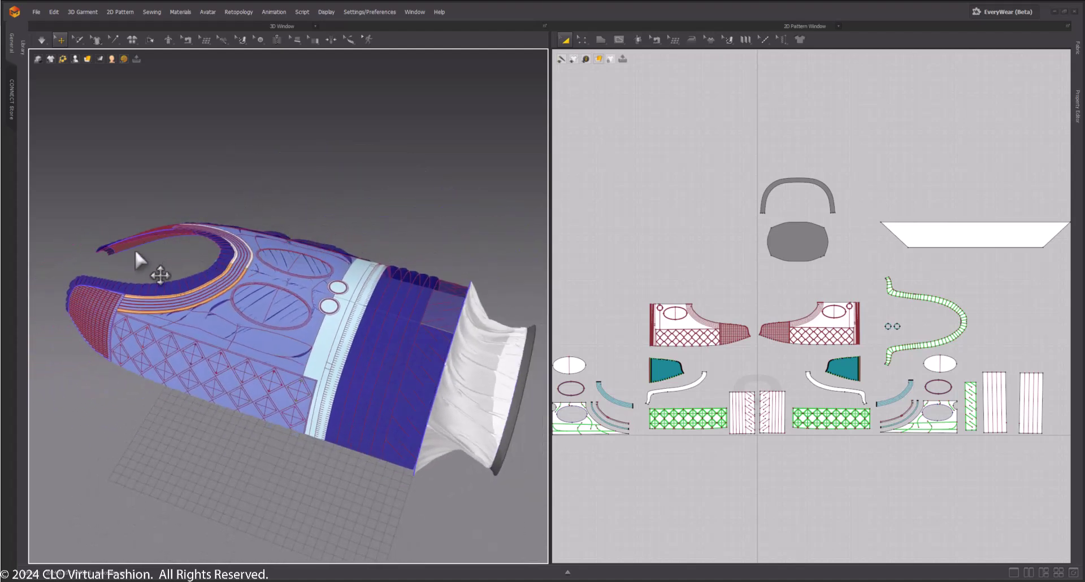
right_drag(280, 315, 282, 257)
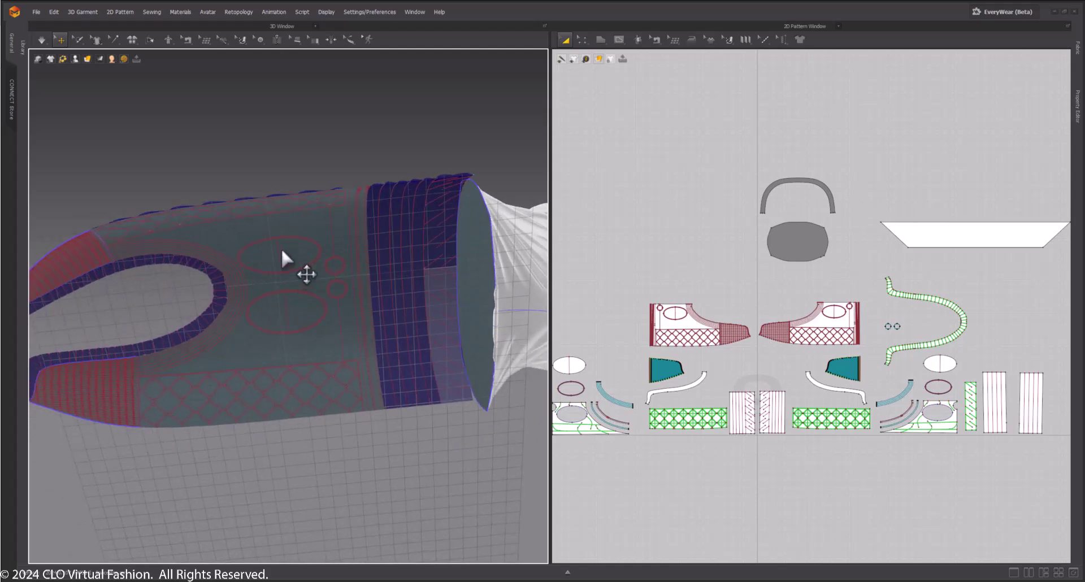
Select the base body, striped rear and edge trim patterns plus the grey oval pattern, inspect them in 3D, and clear the selection
click(283, 225)
shift+click(339, 339)
shift+click(409, 282)
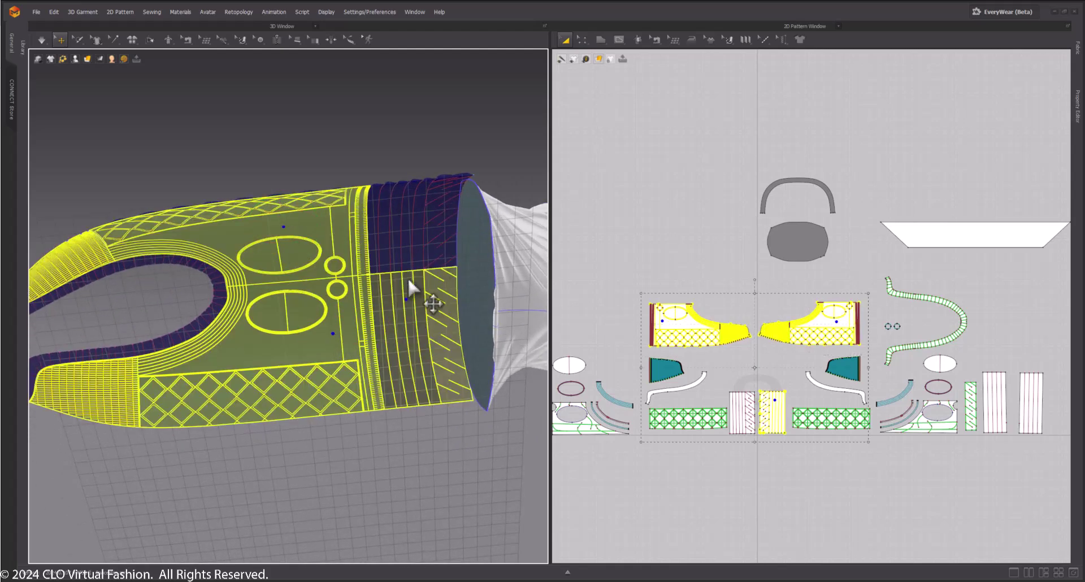
shift+click(403, 223)
shift+click(177, 258)
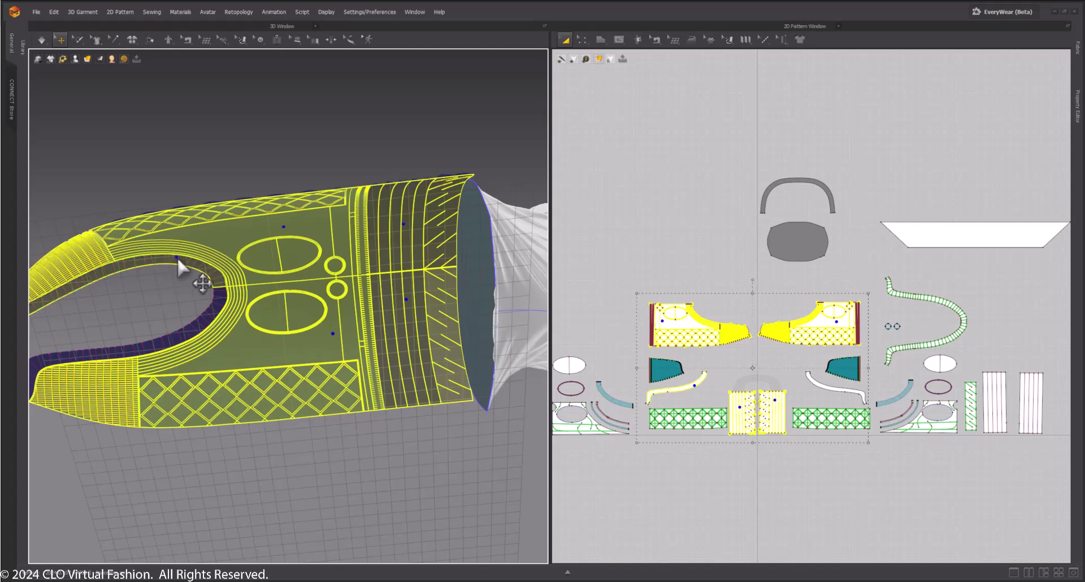
shift+click(232, 315)
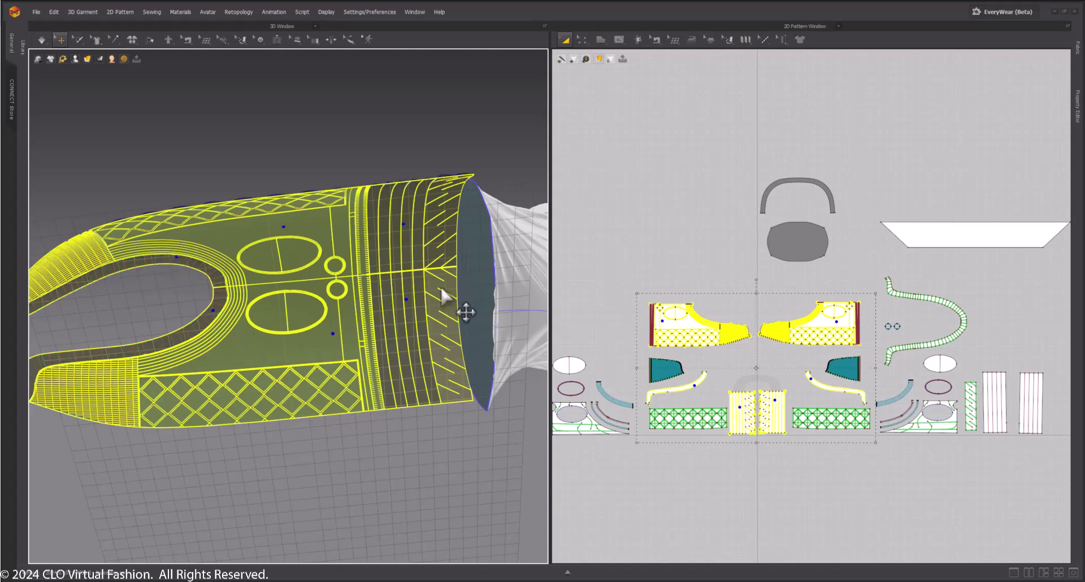
shift+click(476, 268)
right_drag(460, 213, 409, 233)
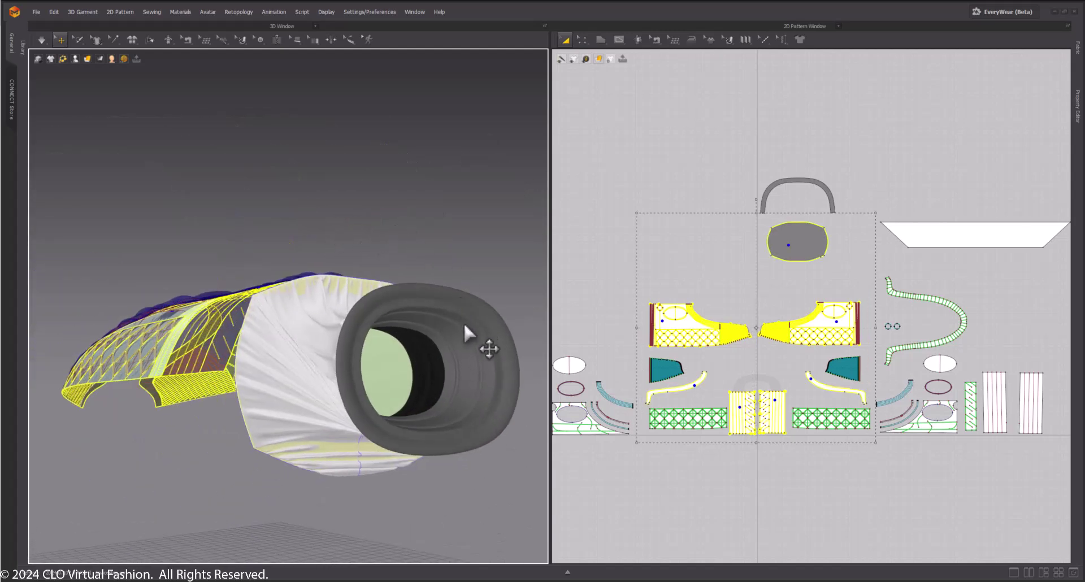
right_drag(463, 323, 328, 211)
right_drag(438, 291, 232, 168)
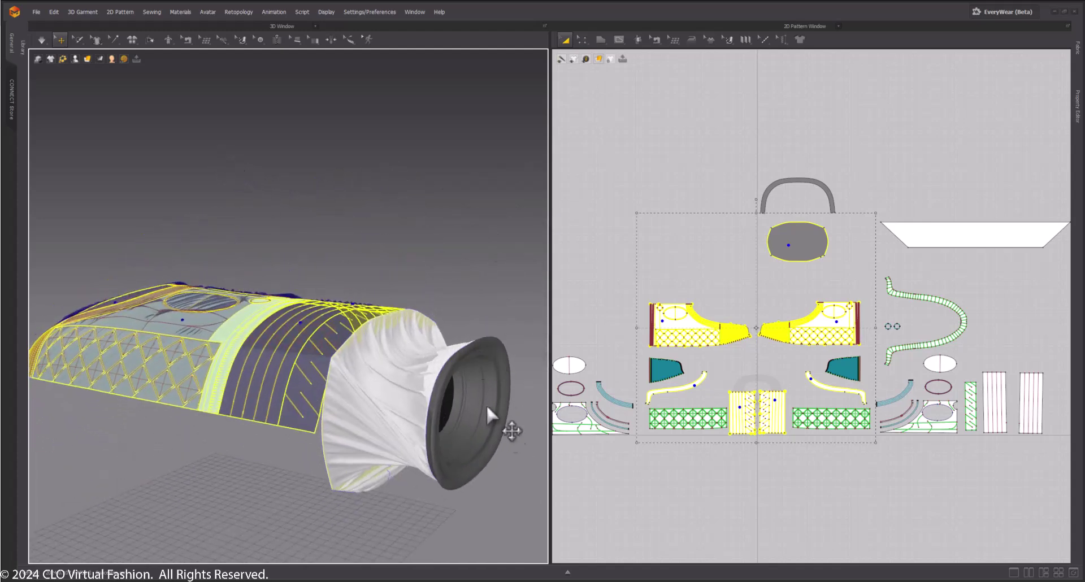
right_drag(334, 218, 207, 212)
click(219, 160)
right_drag(254, 177, 266, 213)
Start a new project and import base.obj as a Garment, tracing 2D patterns from its UV map at mm scale and 100%
click(36, 9)
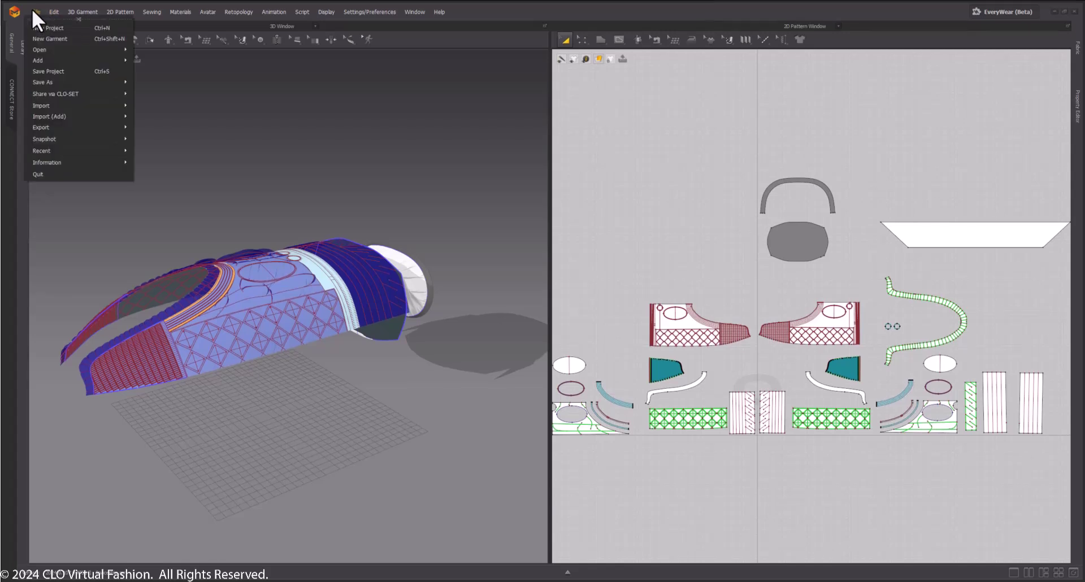
click(45, 26)
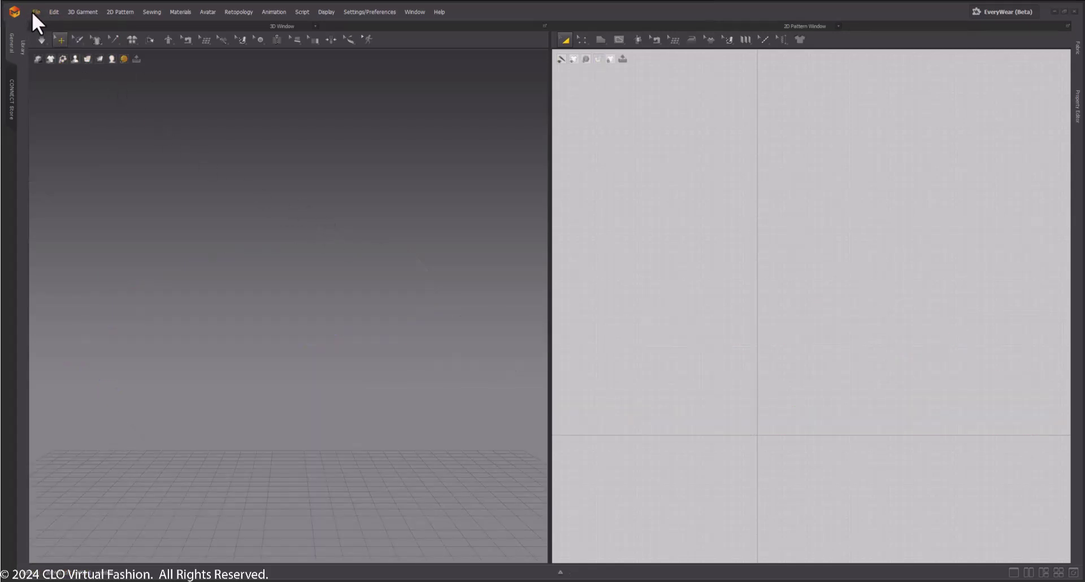
click(35, 11)
mouse_move(67, 105)
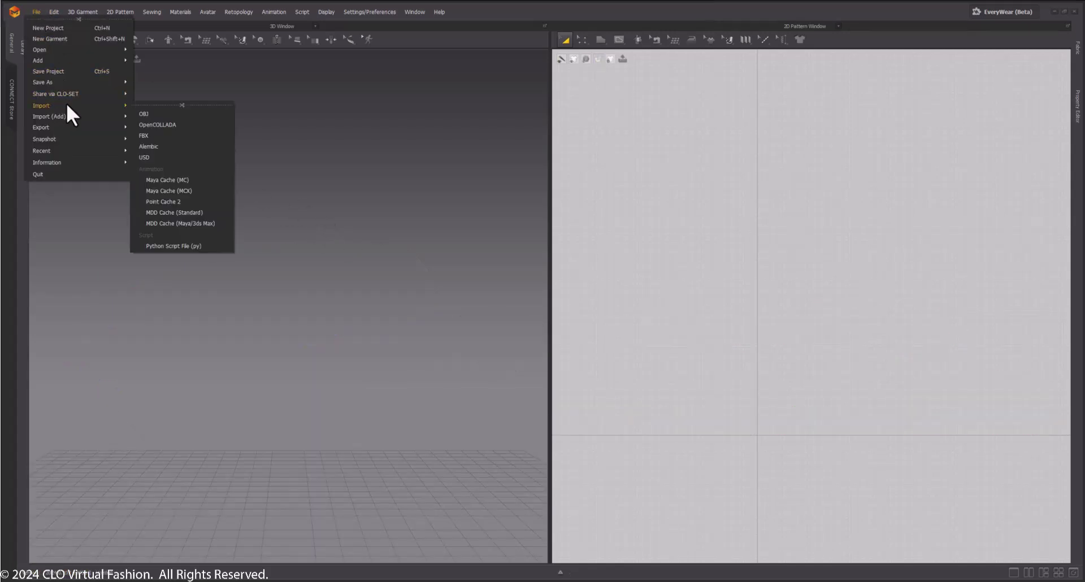
click(174, 113)
click(135, 100)
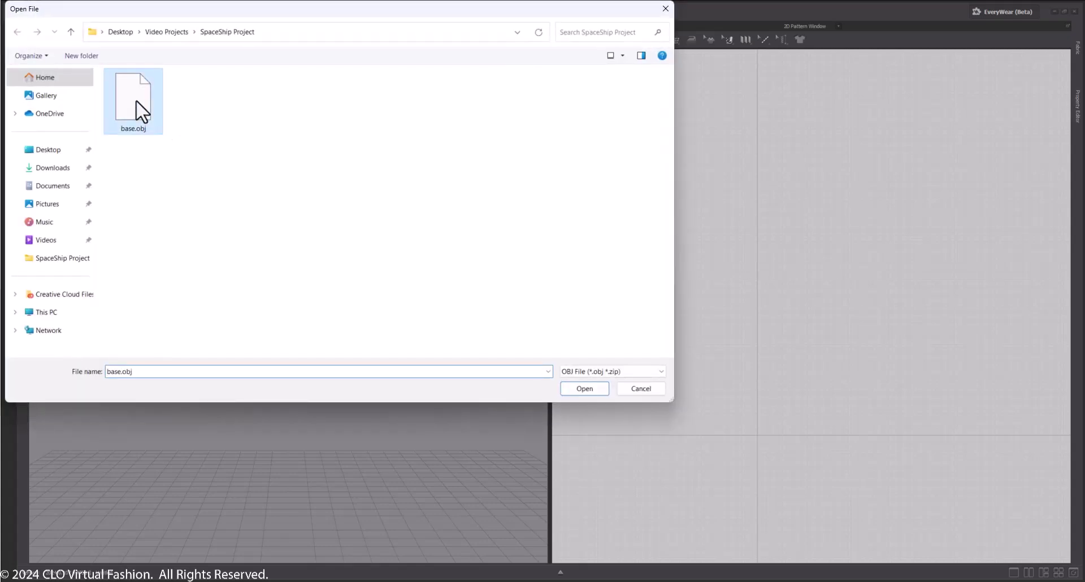
double_click(136, 99)
click(568, 189)
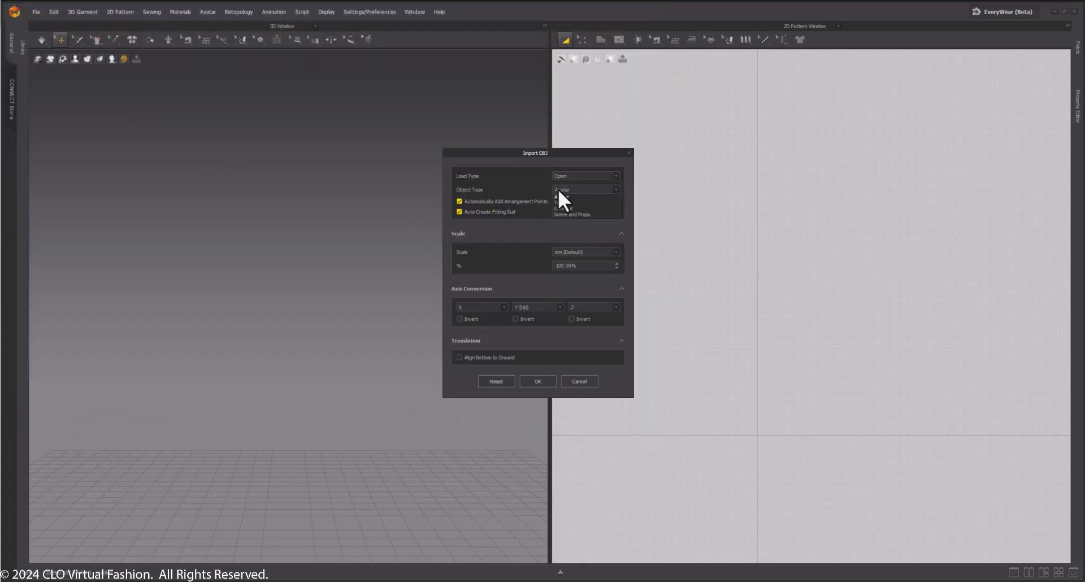
click(564, 208)
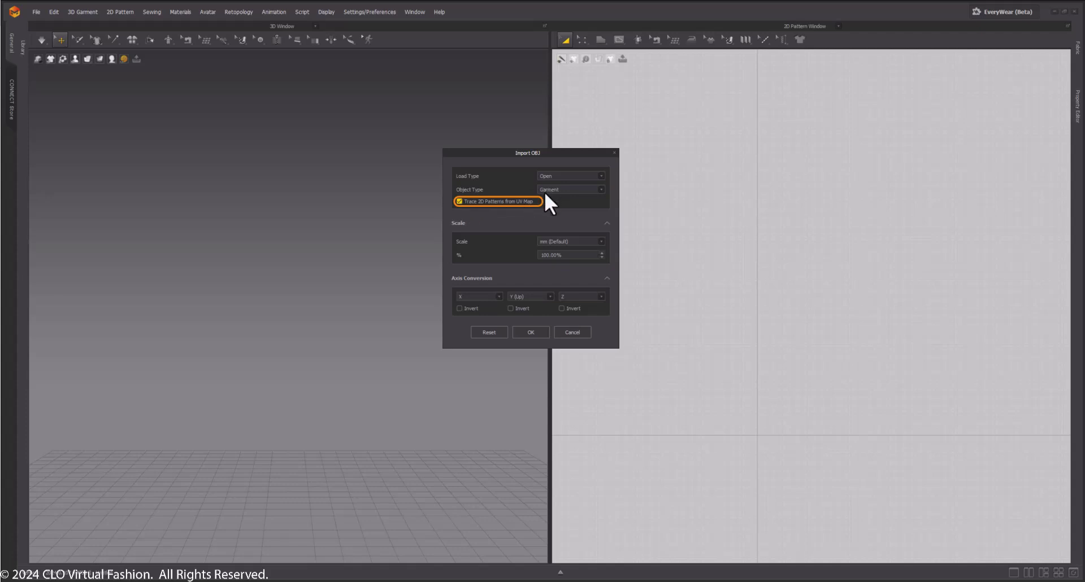
click(534, 330)
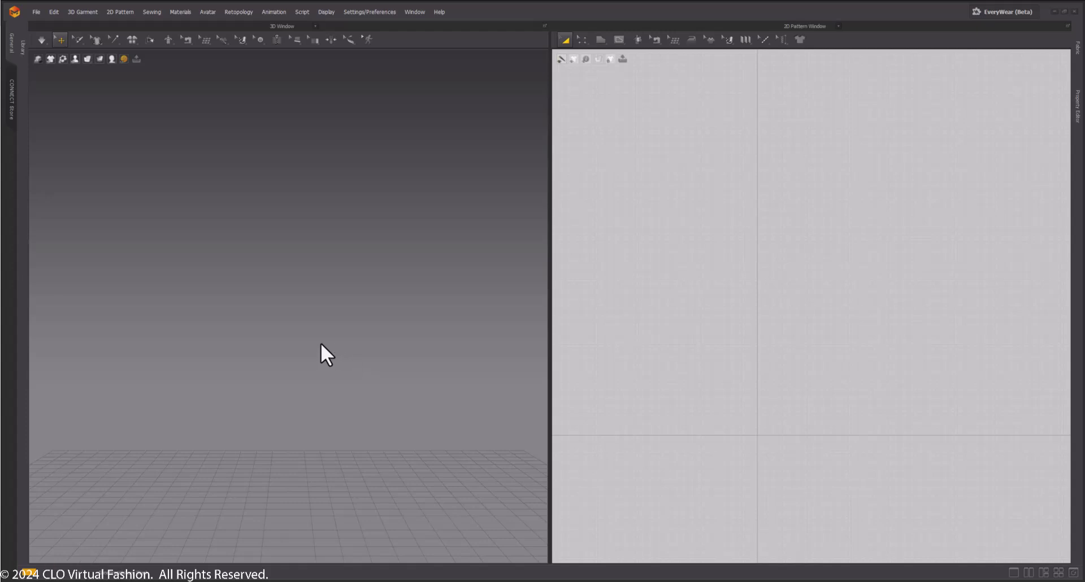
Examine the imported base shape from several angles in the 3D view
right_drag(320, 342, 351, 233)
click(330, 165)
right_drag(330, 165, 297, 192)
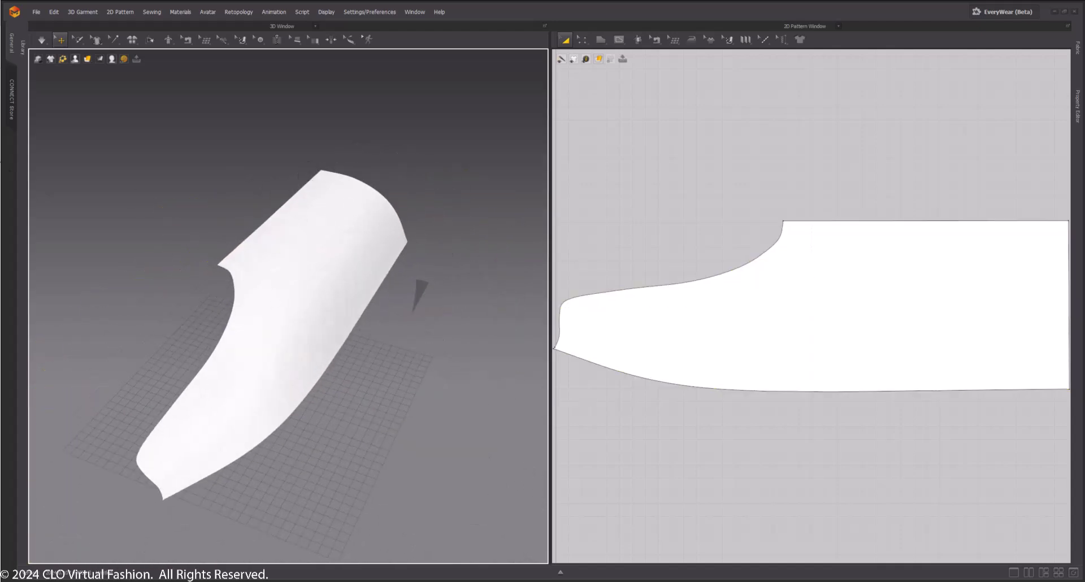
right_drag(286, 340, 362, 354)
Move the traced 2D pattern down so it sits just above the horizontal axis
click(822, 317)
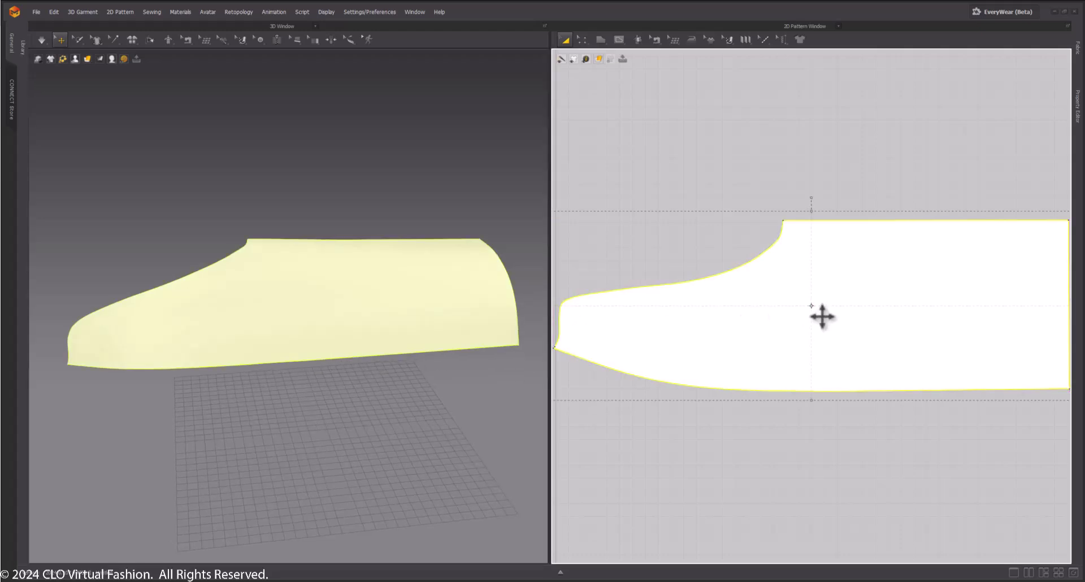
click(708, 184)
scroll(817, 264, down, 3)
middle_drag(912, 159, 873, 244)
scroll(829, 380, down, 3)
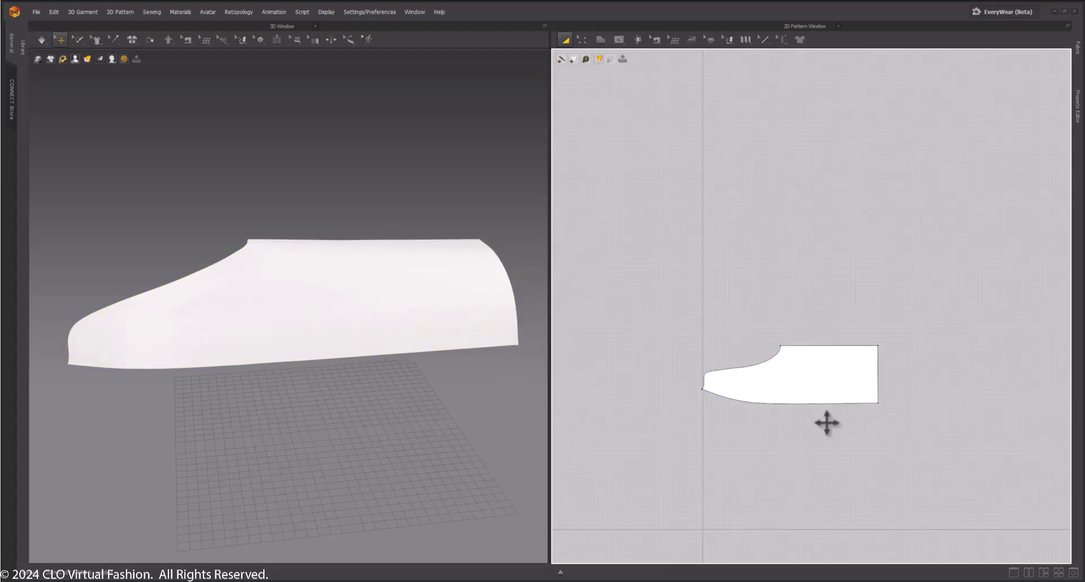
right_drag(825, 421, 760, 320)
drag(761, 319, 765, 438)
click(829, 240)
middle_drag(852, 404, 831, 281)
scroll(750, 305, up, 3)
scroll(749, 305, up, 1)
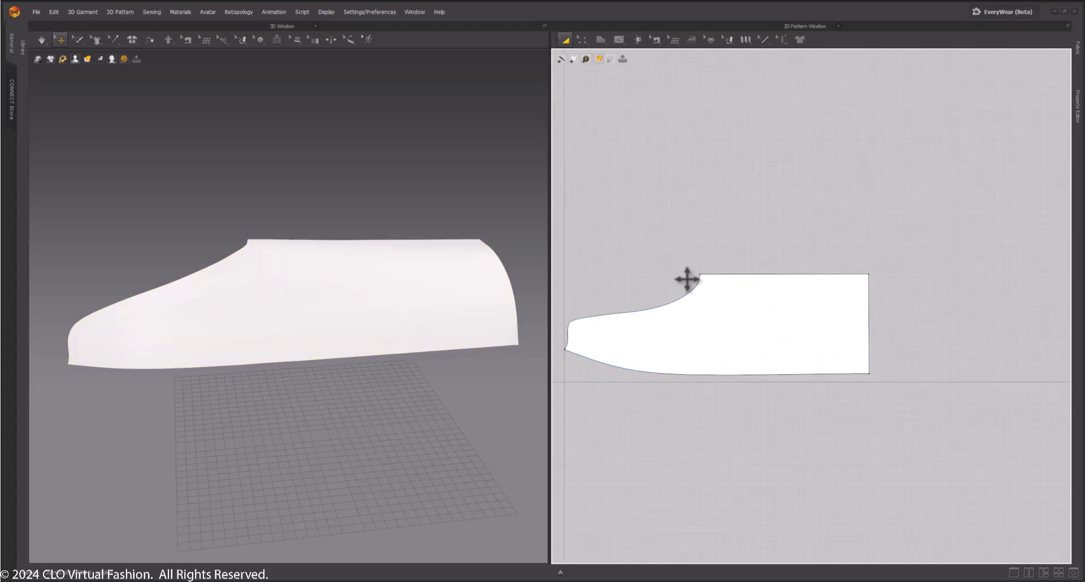
Draw three vertical internal lines across the pattern, two about 1320 mm long near the wide end and one across the narrow nose
right_drag(688, 281, 698, 277)
key(s)
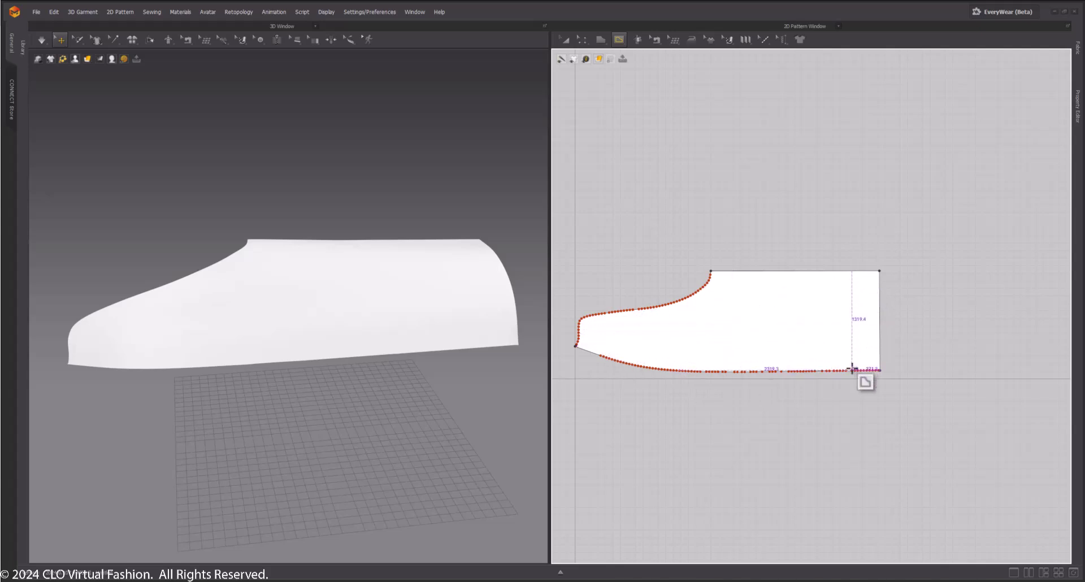
click(851, 272)
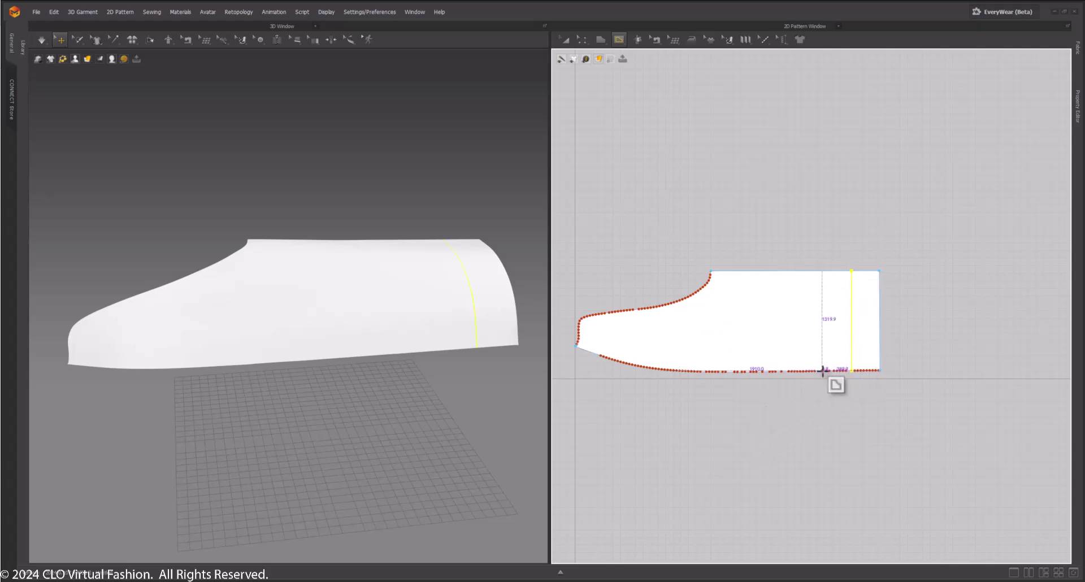
click(820, 271)
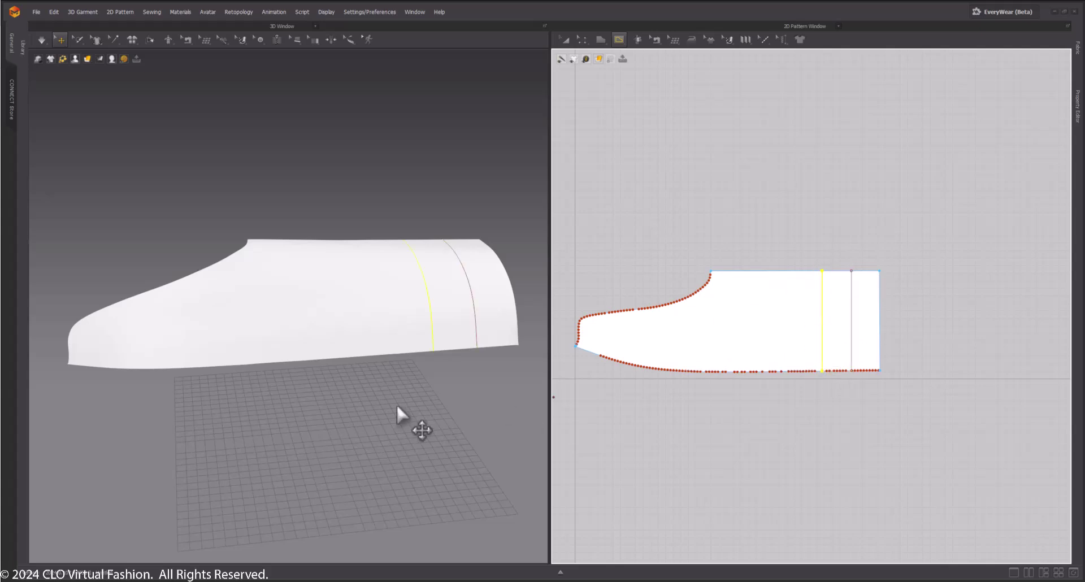
click(639, 309)
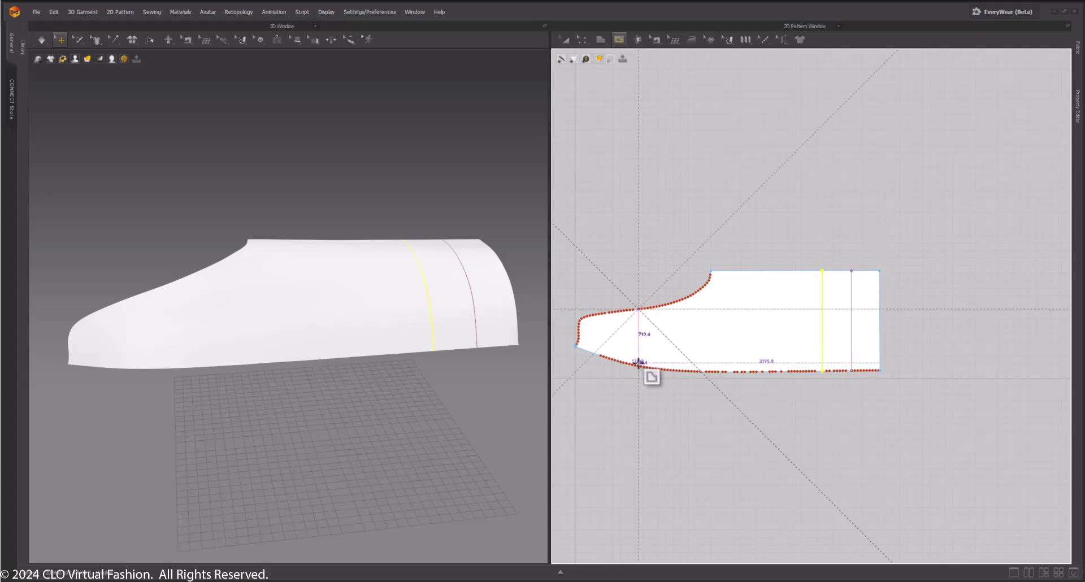
click(639, 365)
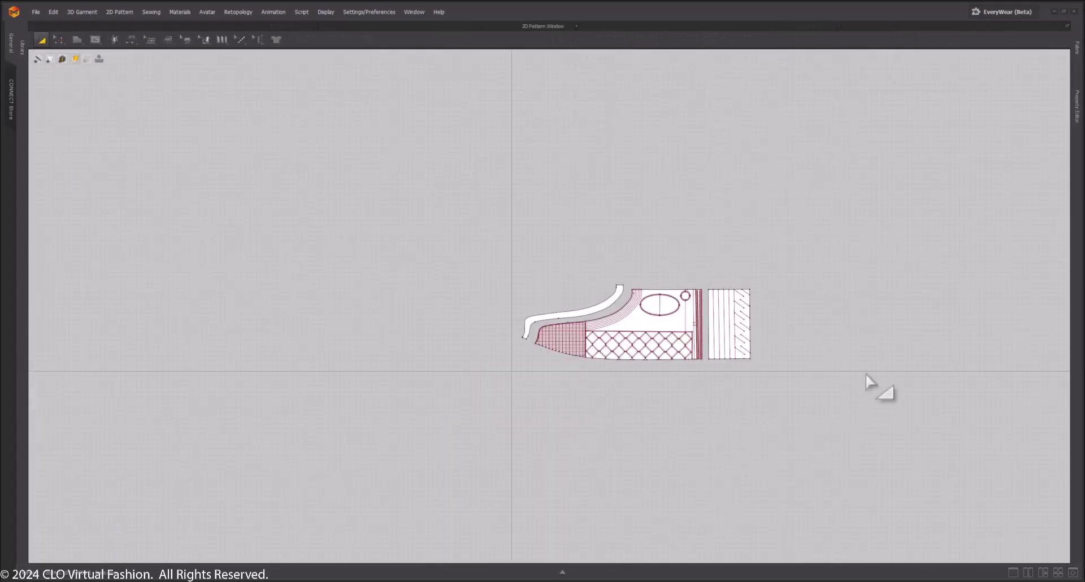
Duplicate all the detailed patterns with Layer Clone (Over), placing the copies directly above the originals
middle_drag(874, 374, 797, 374)
scroll(760, 351, up, 5)
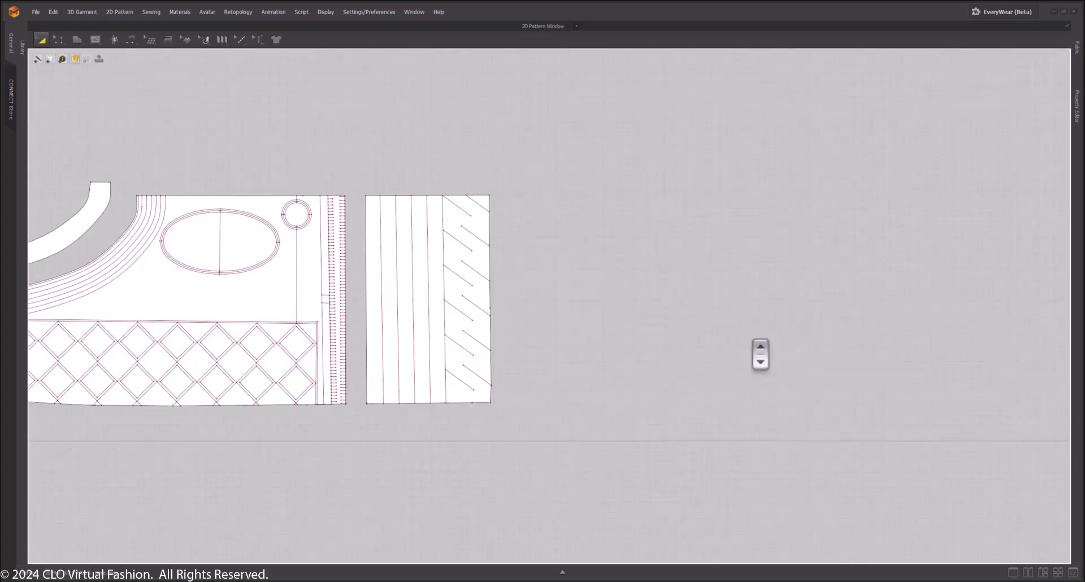
middle_drag(502, 297, 830, 296)
scroll(722, 336, down, 2)
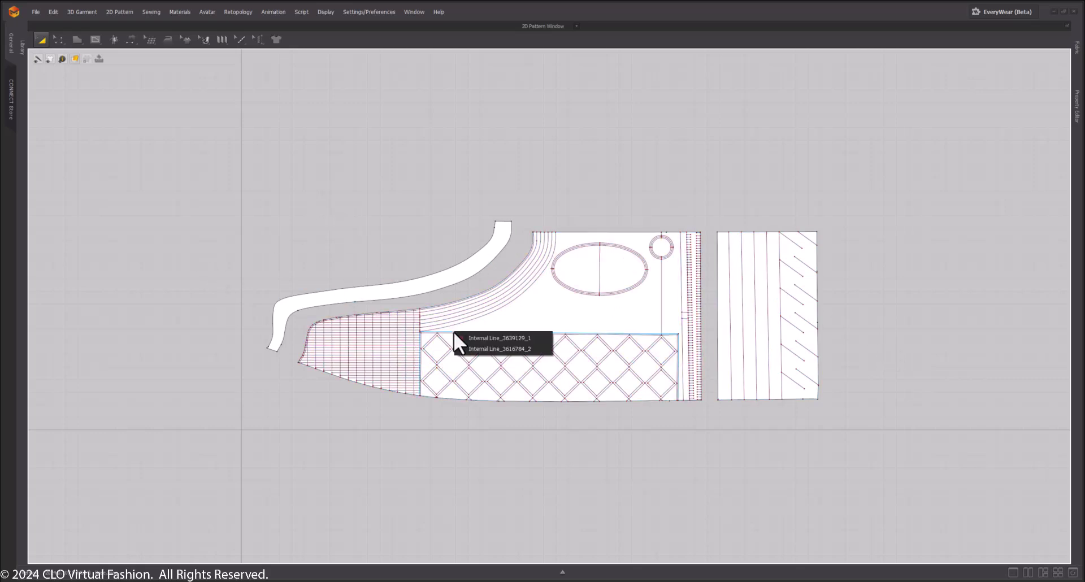
drag(247, 176, 908, 454)
scroll(594, 334, down, 5)
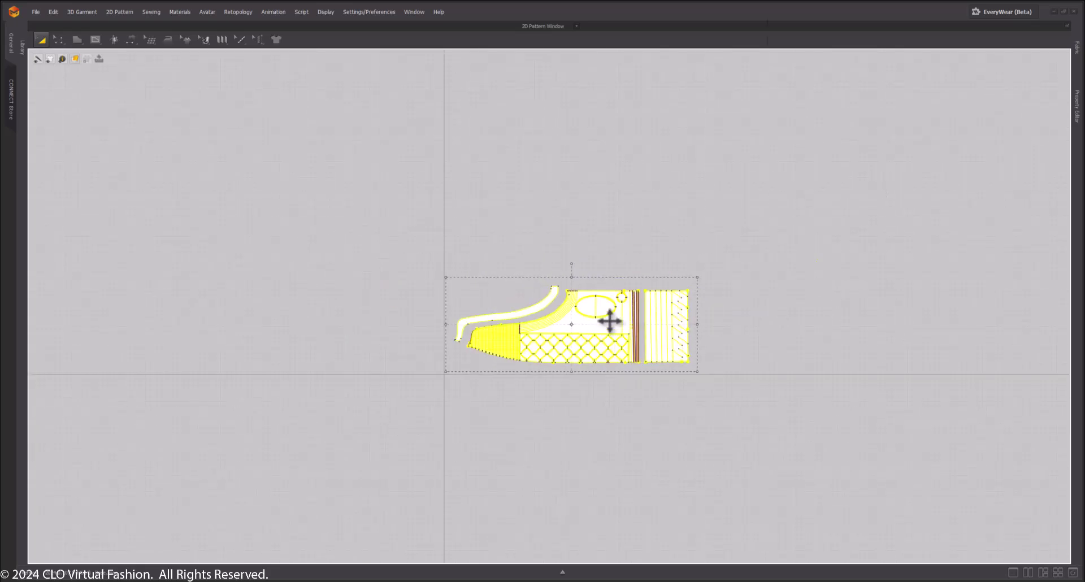
right_click(606, 320)
click(654, 241)
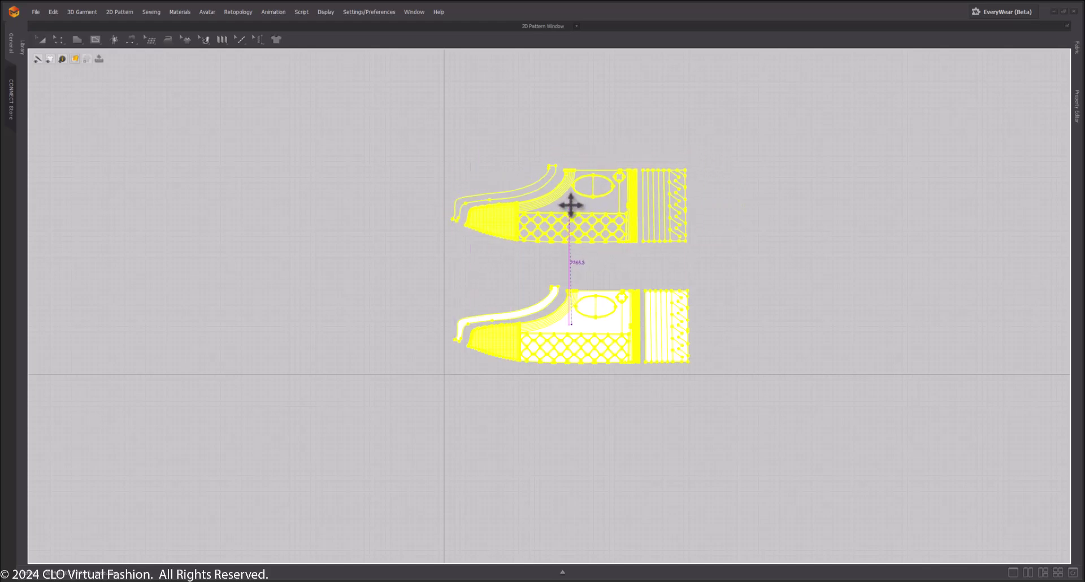
click(571, 205)
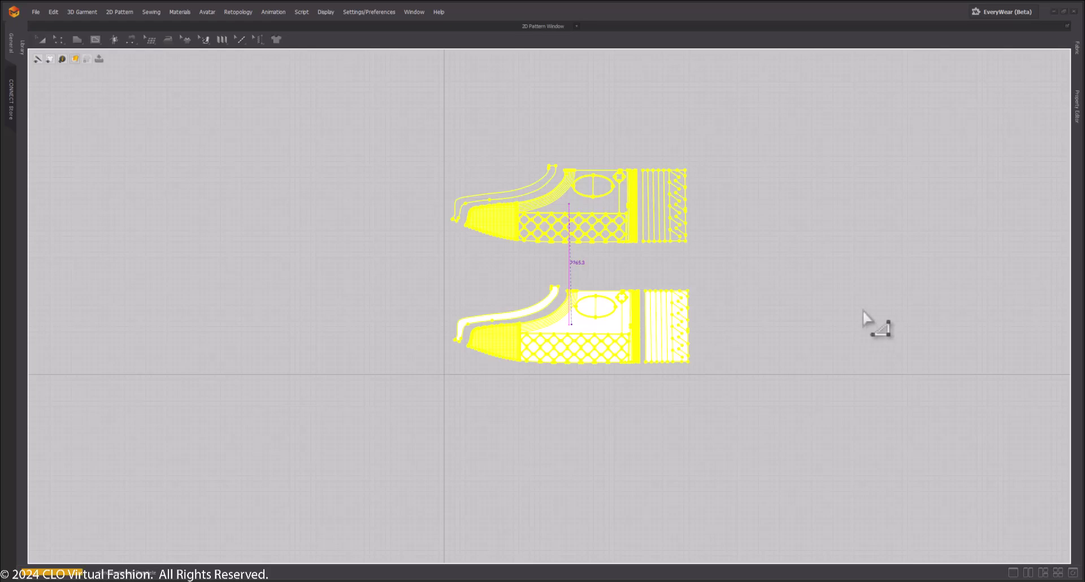
click(833, 275)
Remove the linked editing between the original lower patterns and their cloned copies
middle_drag(791, 285, 790, 338)
drag(447, 332, 787, 465)
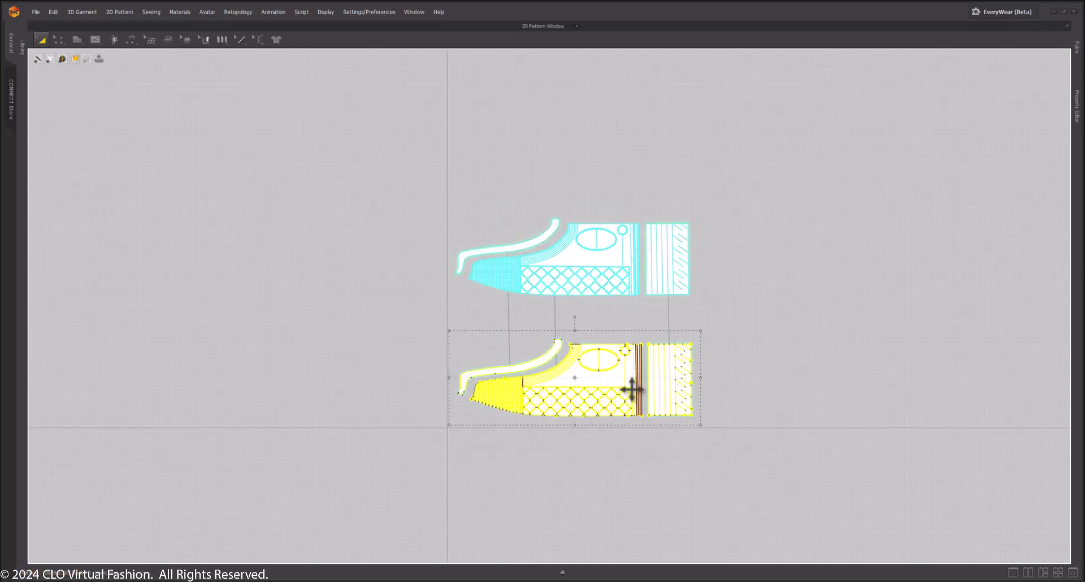
right_click(618, 384)
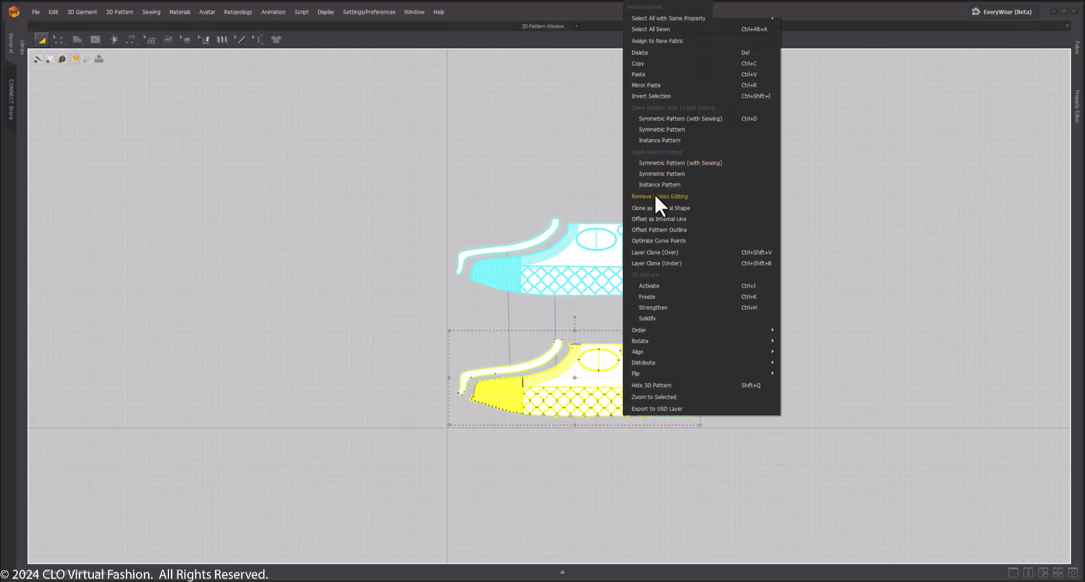
click(699, 196)
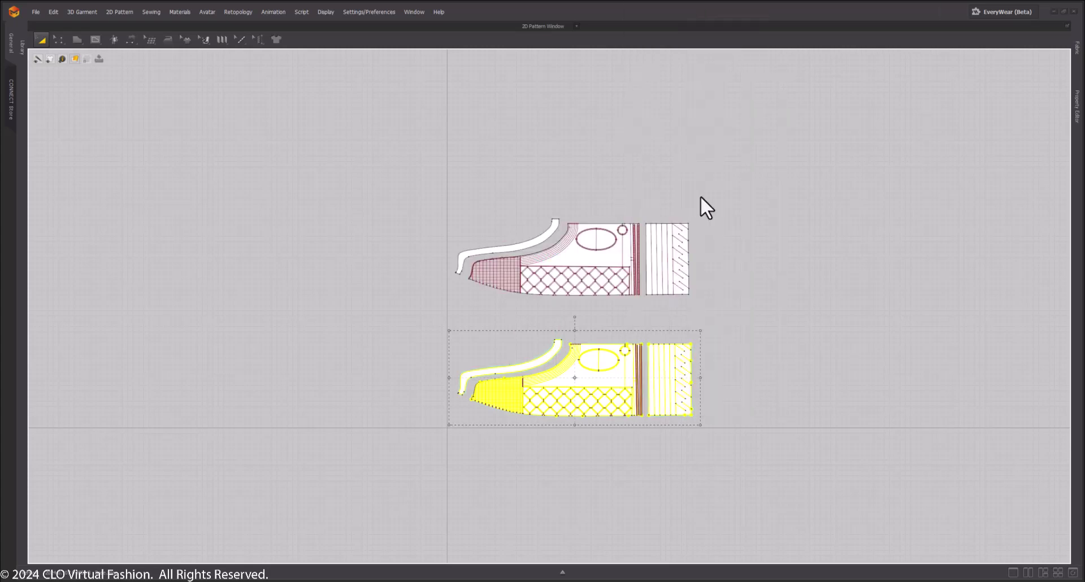
click(787, 358)
mouse_move(765, 296)
right_down()
mouse_move(699, 334)
mouse_move(816, 254)
right_up()
scroll(700, 339, up, 3)
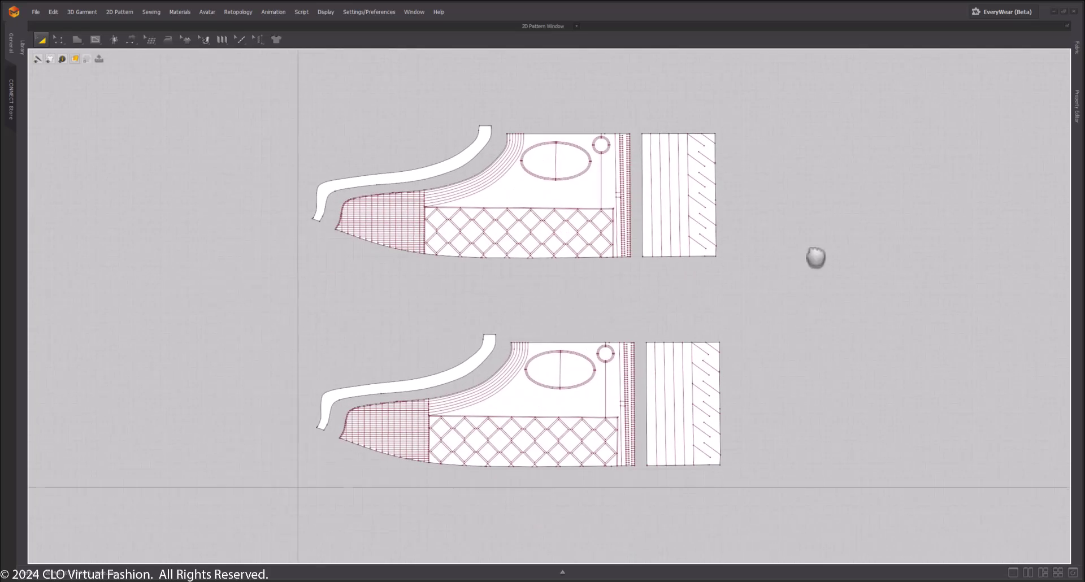
Examine the sewing lines on the upper and lower pattern sets with Edit Sewing
click(126, 39)
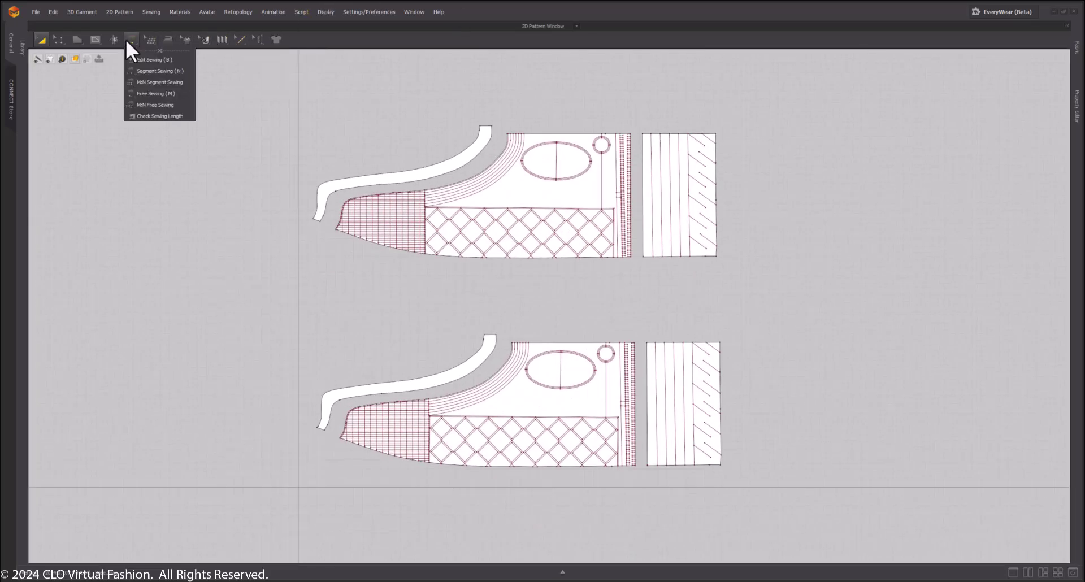
click(141, 58)
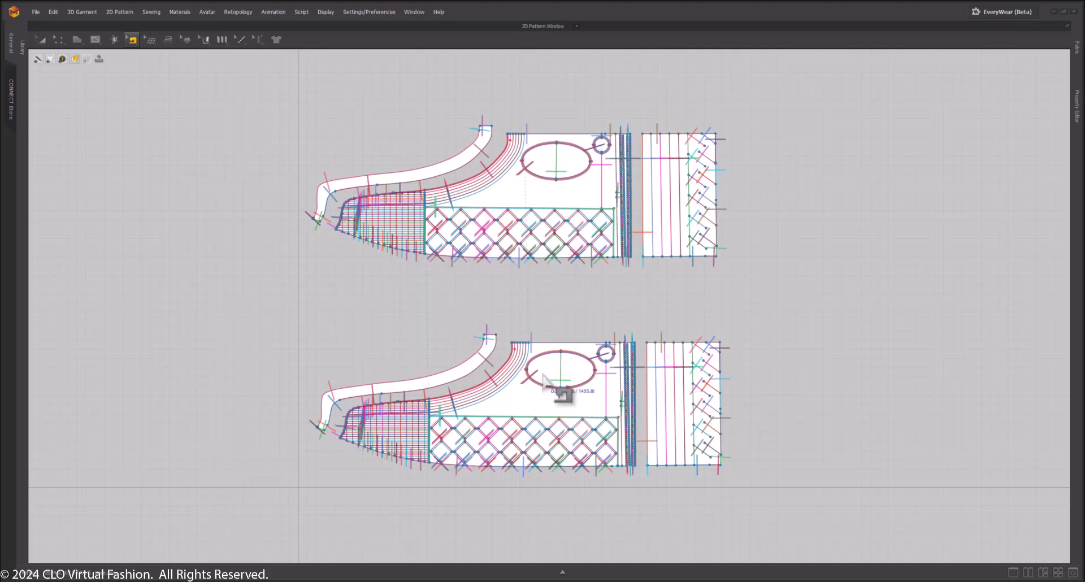
click(128, 43)
click(128, 42)
click(40, 40)
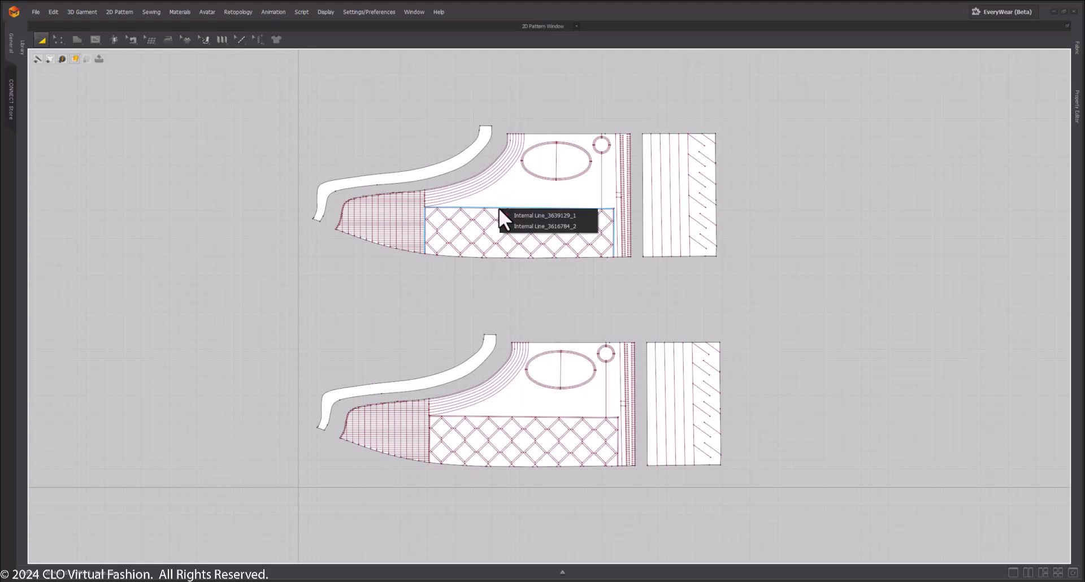
Cut the upper main pattern along the internal line that borders the diamond lattice area
click(517, 211)
scroll(586, 306, up, 3)
scroll(586, 306, down, 1)
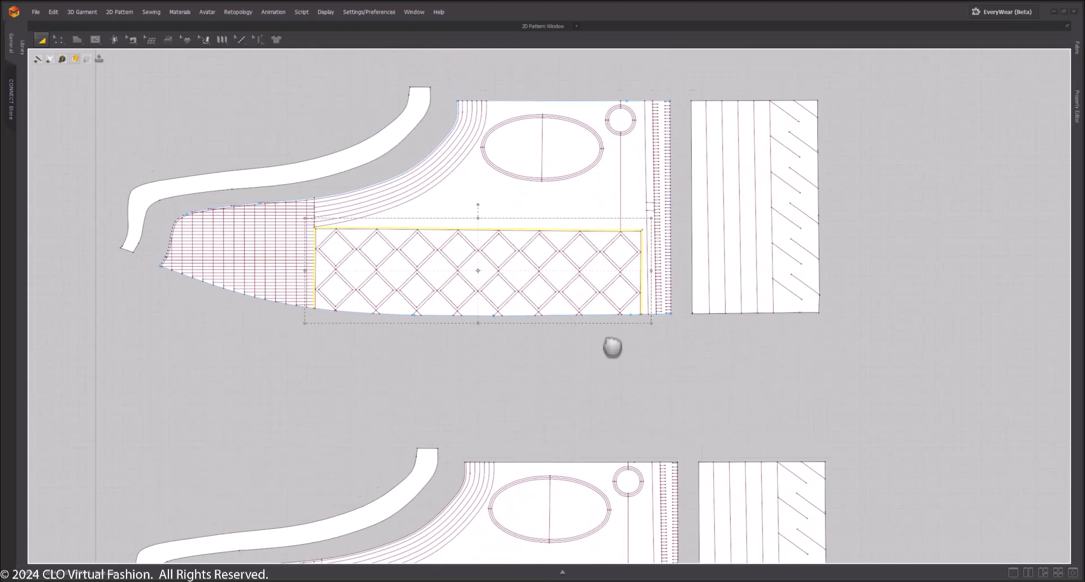
scroll(670, 303, up, 5)
middle_drag(407, 96, 1078, 265)
middle_drag(234, 243, 714, 251)
scroll(689, 261, down, 2)
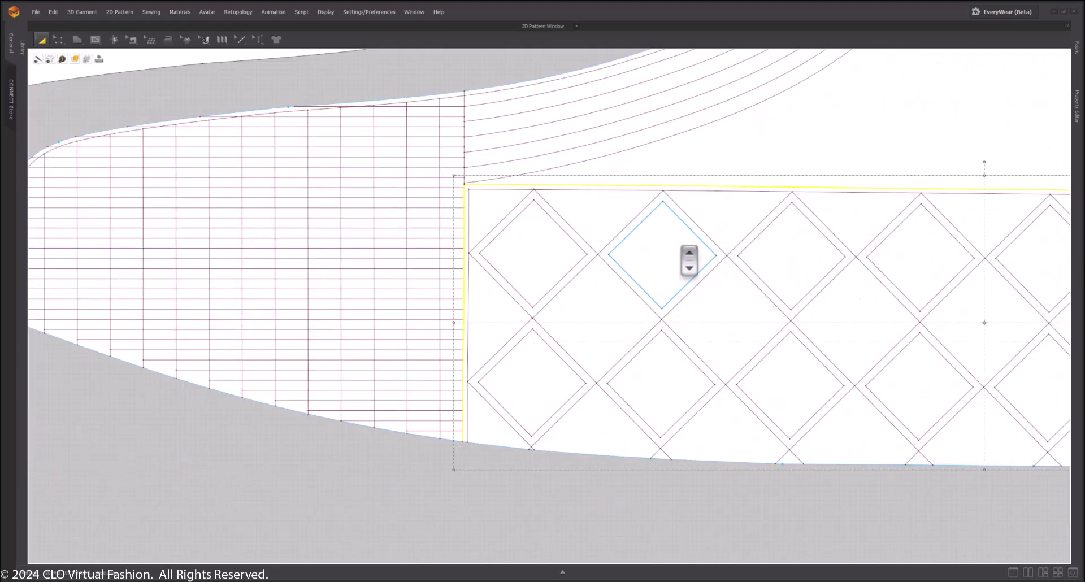
right_click(569, 186)
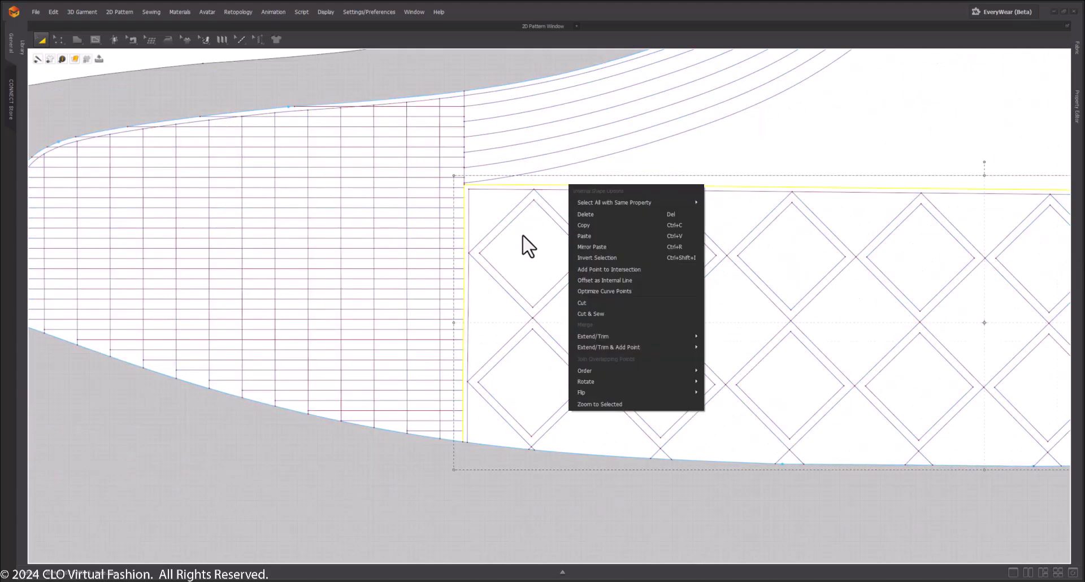
click(585, 303)
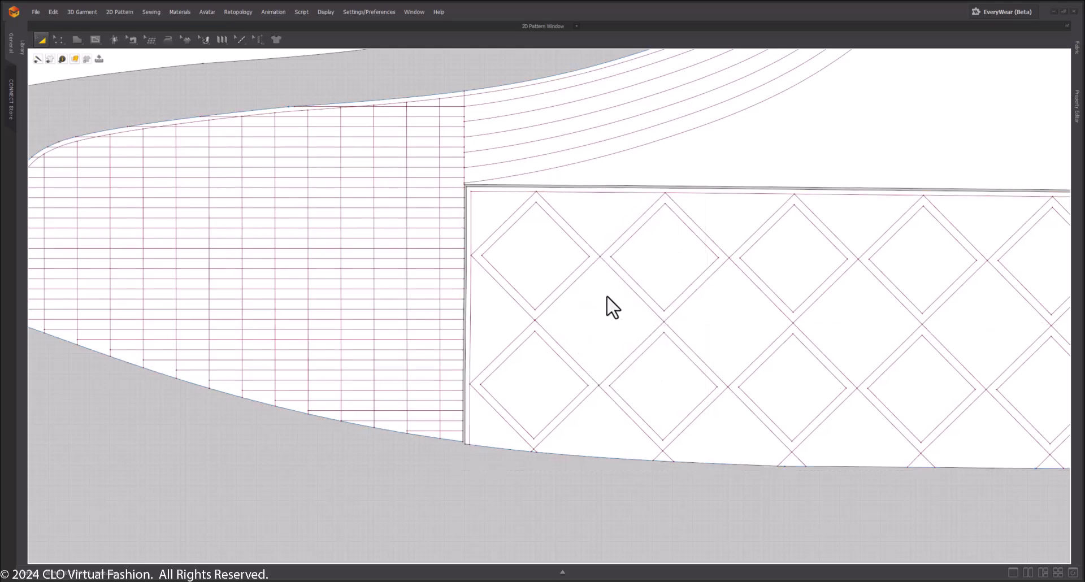
Cut the upper pattern along the vertical internal line between the gridded nose and the curved stripes
scroll(613, 308, down, 5)
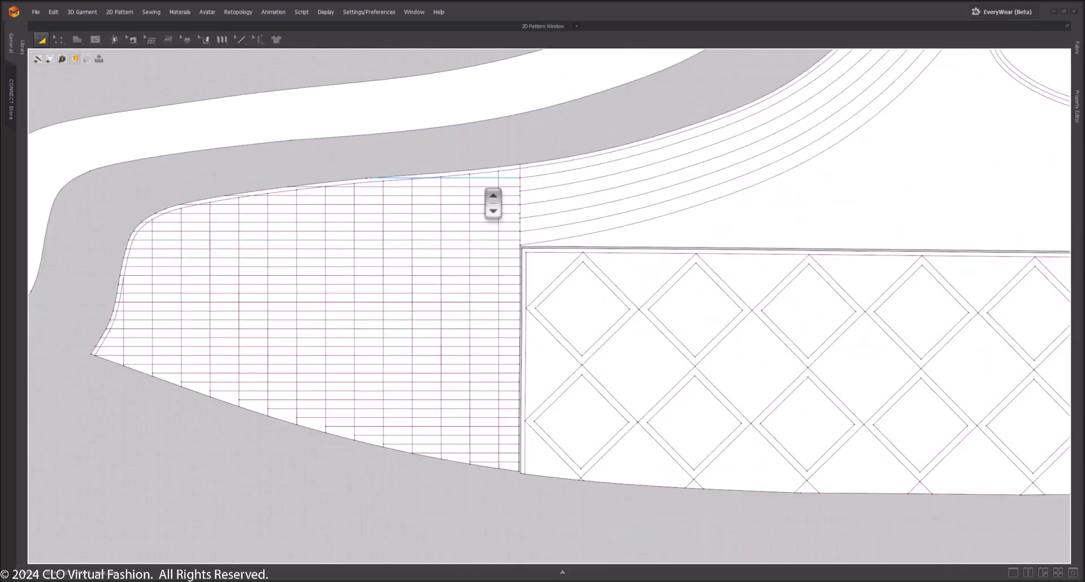
scroll(493, 203, up, 2)
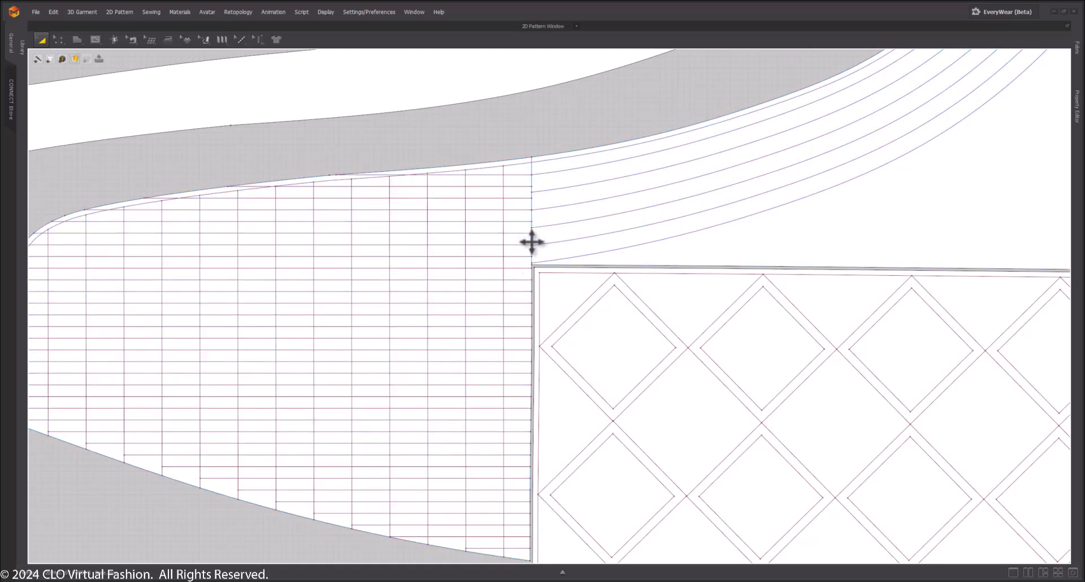
click(531, 241)
right_click(531, 241)
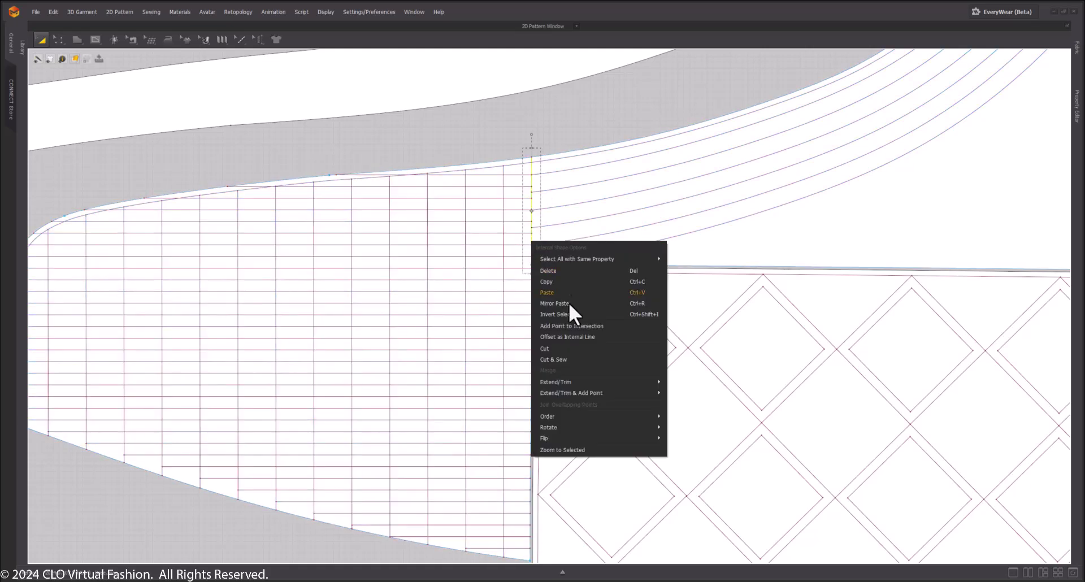
click(554, 349)
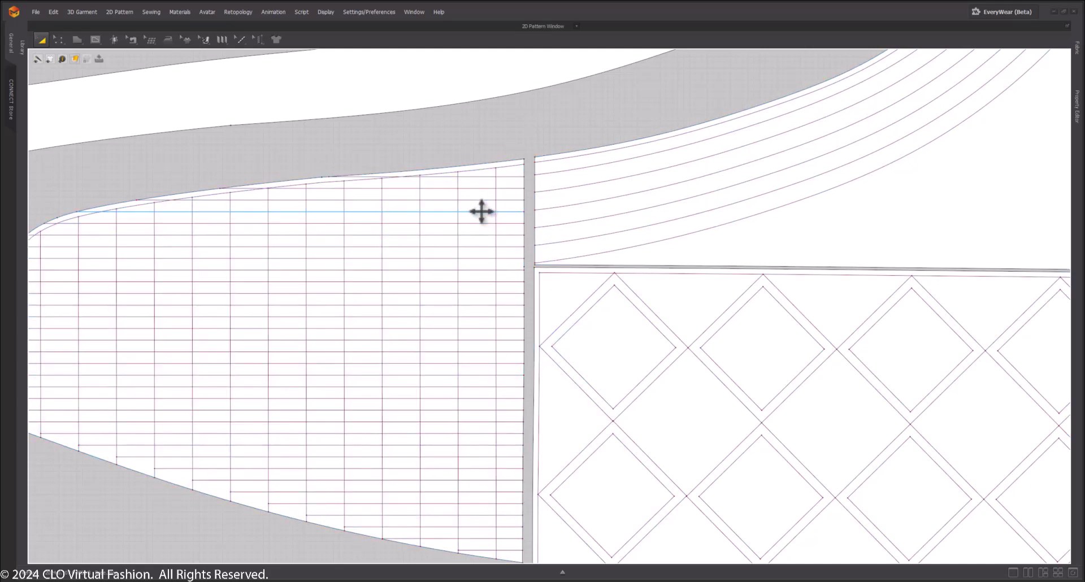
Cut the upper pattern along the lowest curved stripe line, separating the striped band from the main body panel
scroll(482, 211, down, 5)
middle_drag(679, 128, 581, 253)
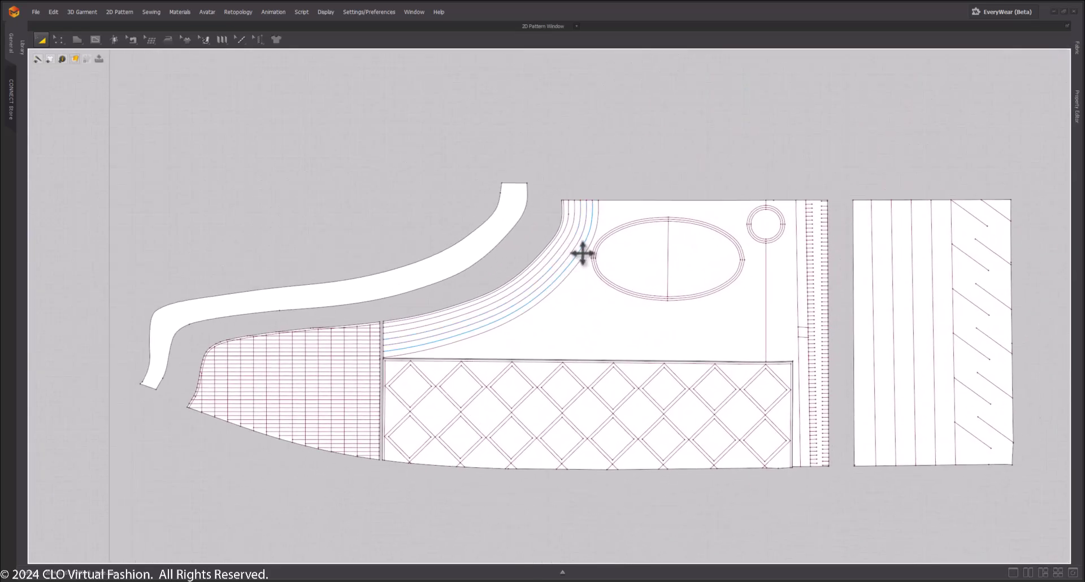
click(569, 278)
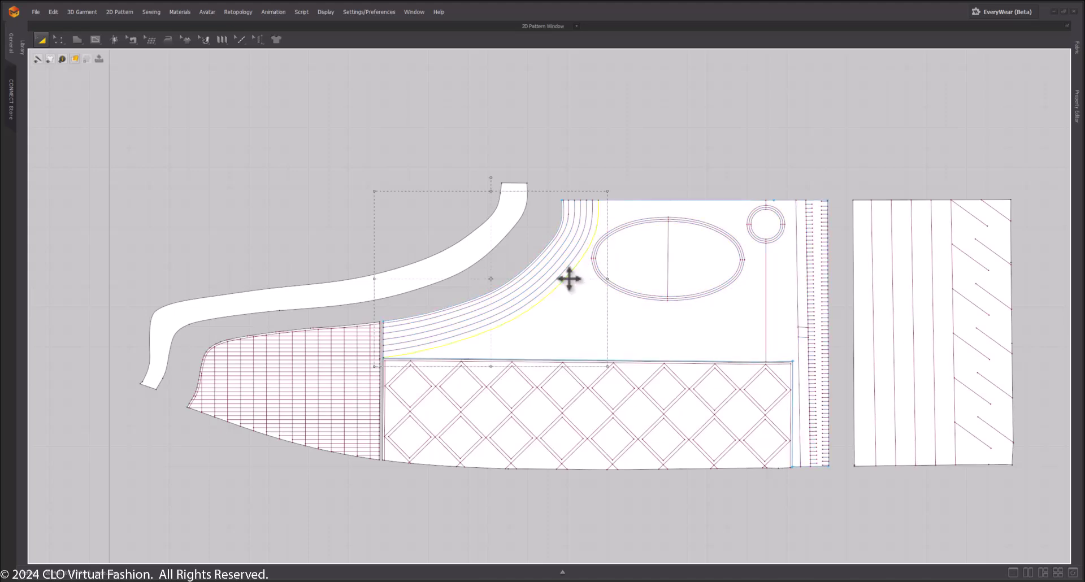
right_click(568, 276)
click(588, 384)
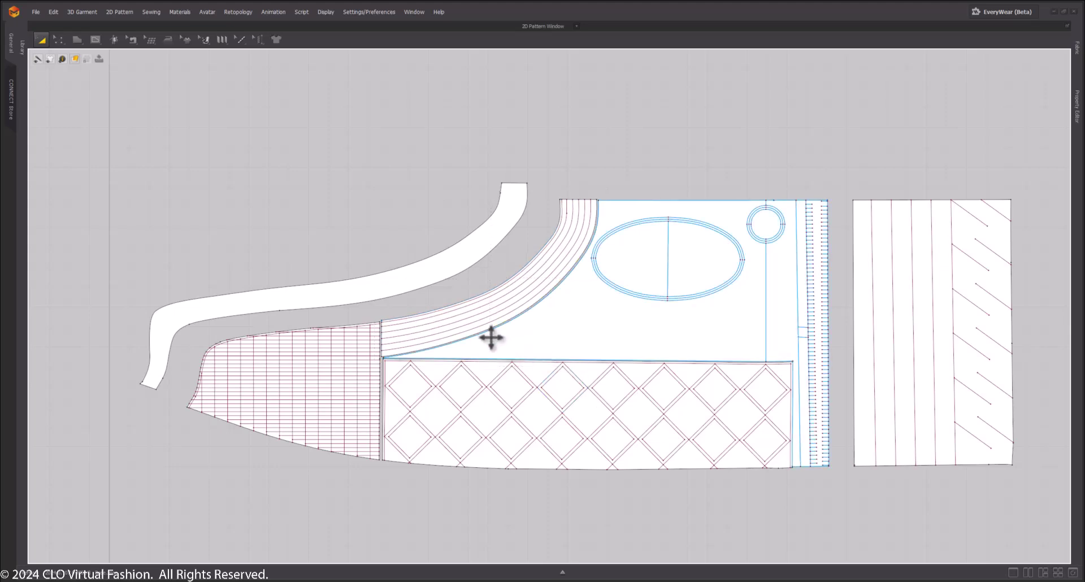
Cut the large oval out of the upper body panel along its outermost internal line
right_click(722, 292)
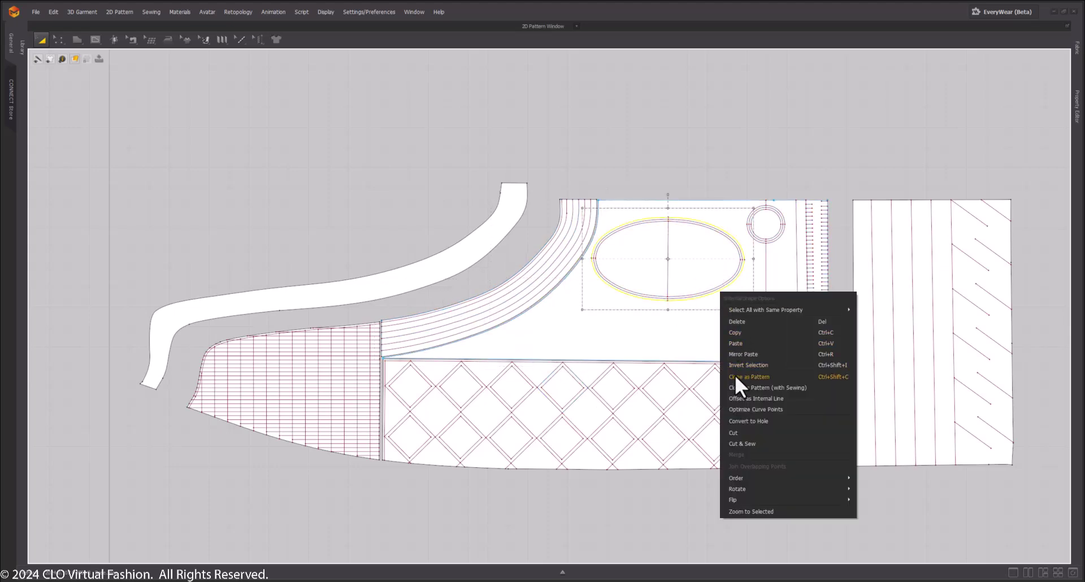
click(735, 431)
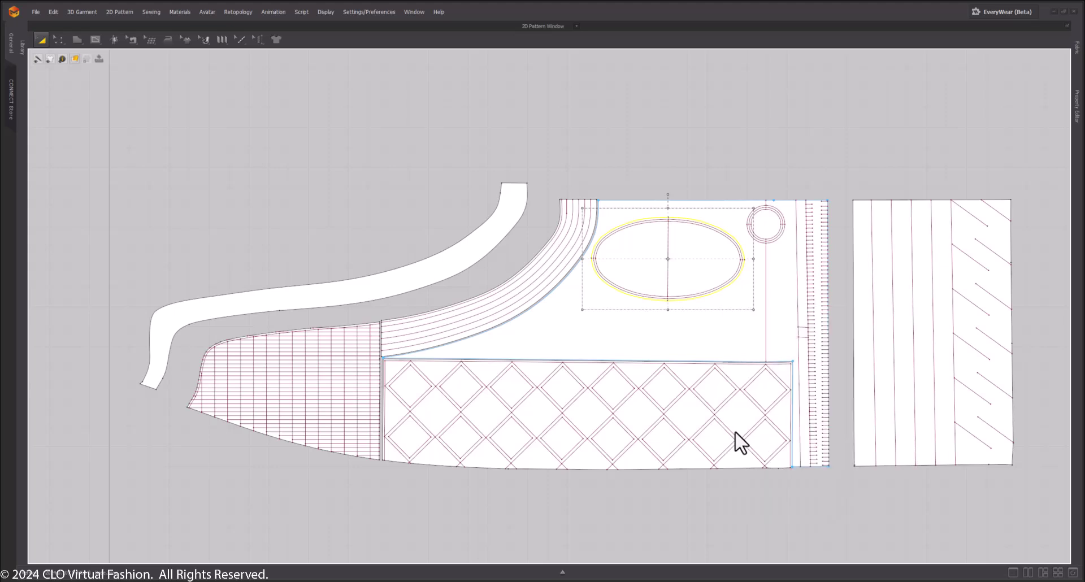
click(747, 359)
Cut the upper body panel along the small circle's outermost line and shift the remaining panel slightly to the right
right_drag(867, 185, 679, 134)
scroll(615, 225, up, 5)
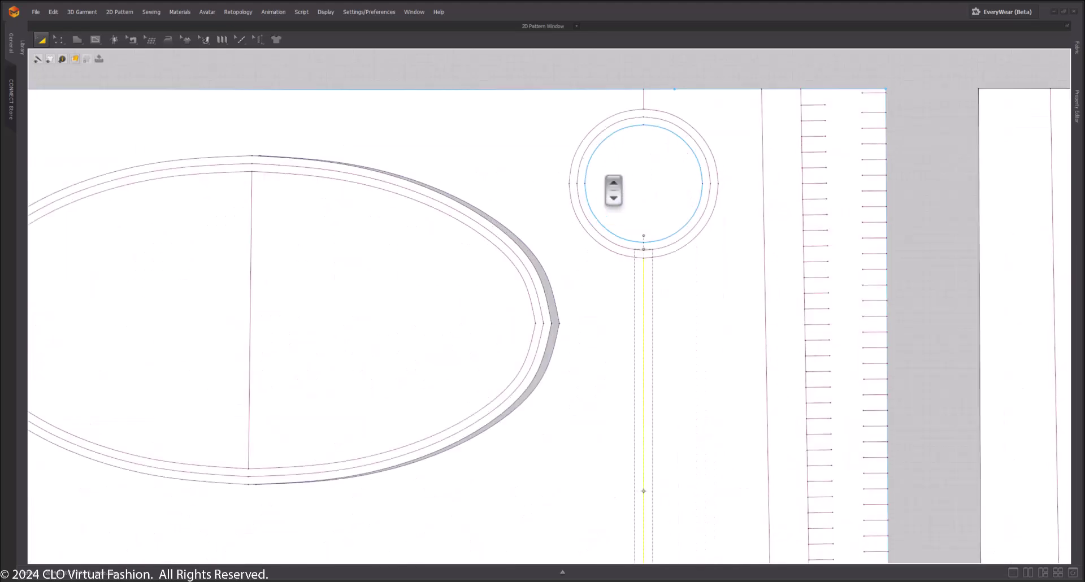
click(634, 77)
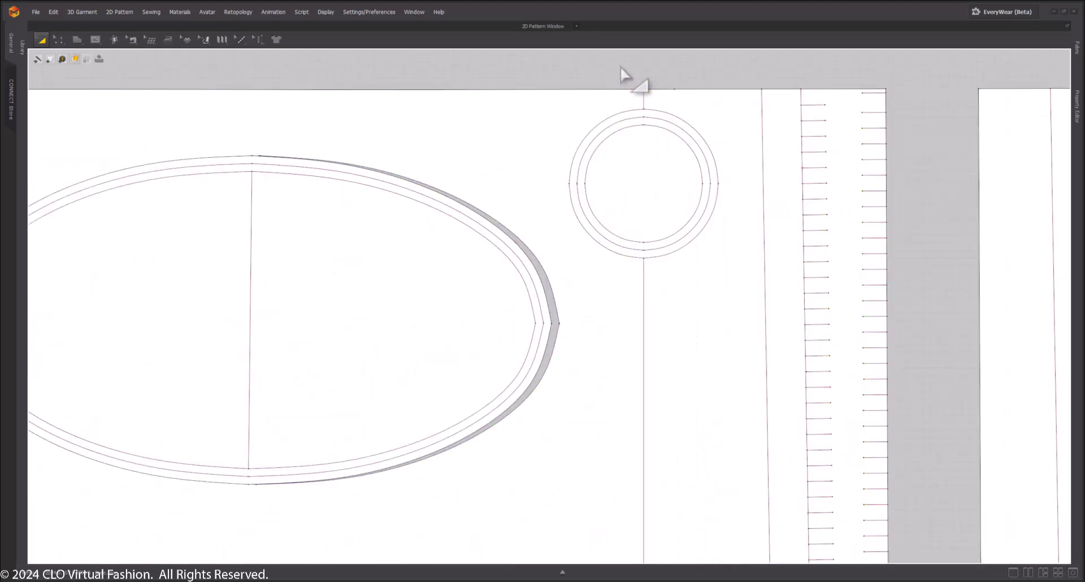
click(620, 113)
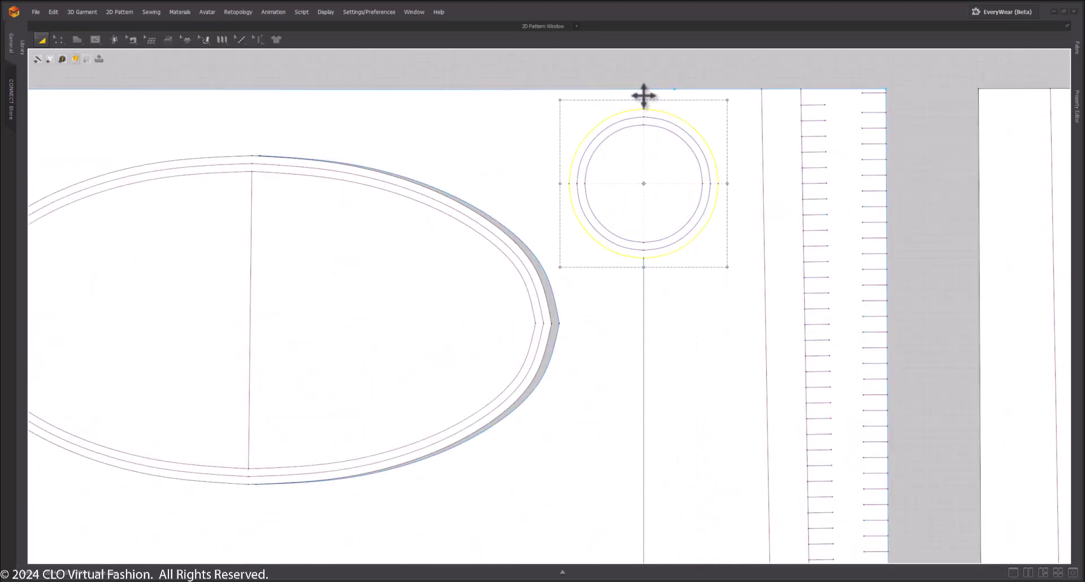
right_click(658, 113)
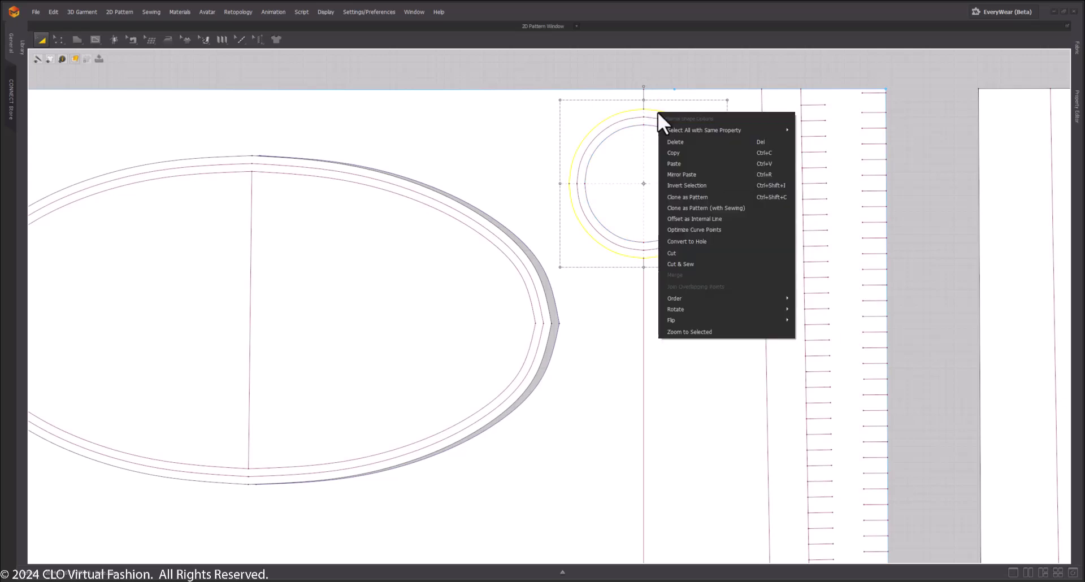
click(672, 253)
click(687, 275)
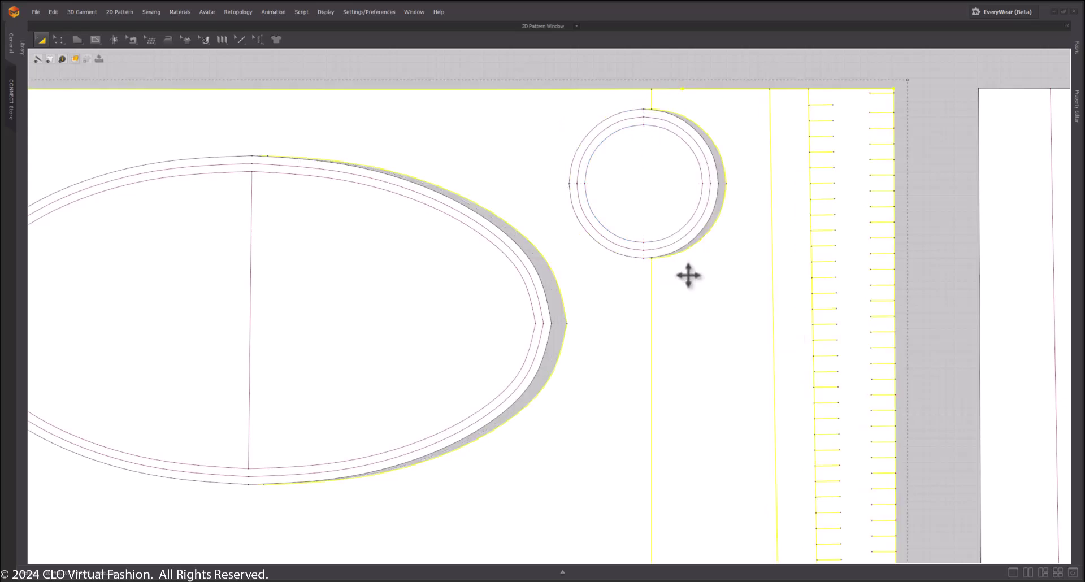
scroll(678, 291, down, 3)
click(701, 147)
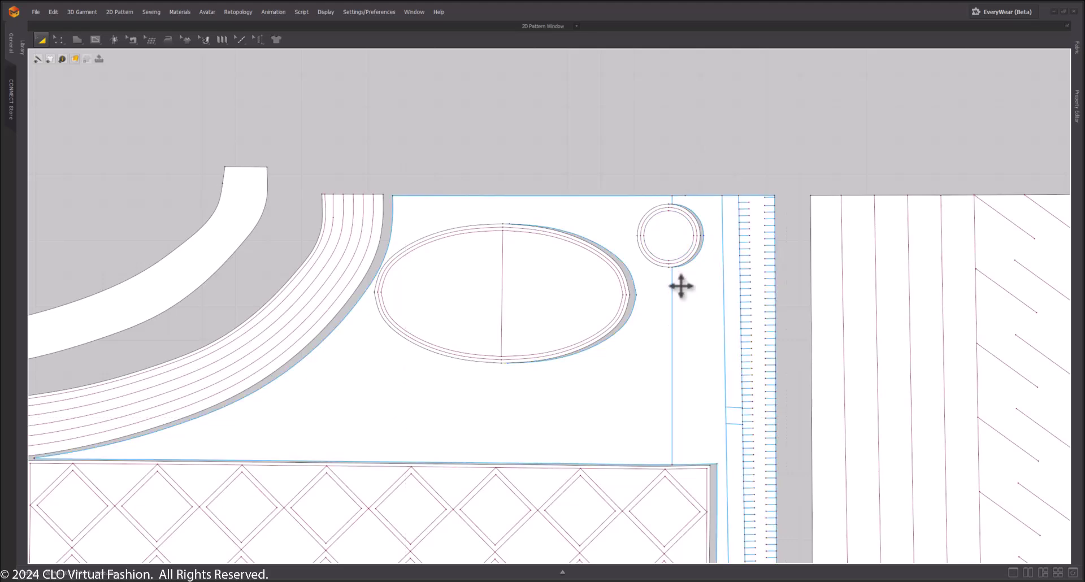
Cut the upper body panel along the two vertical internal segments above and below the small circle
key(z)
click(672, 339)
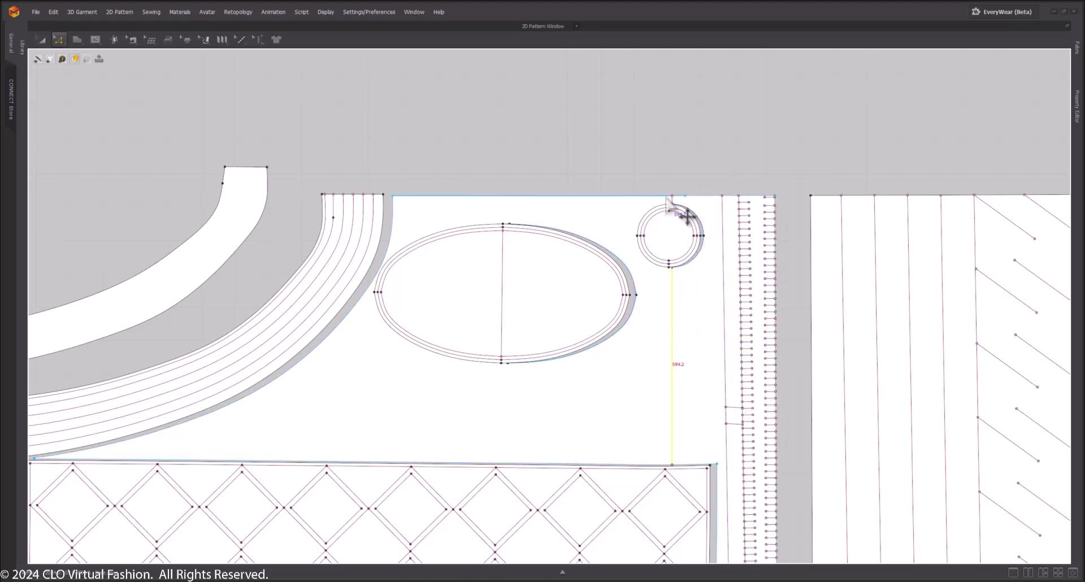
right_click(672, 201)
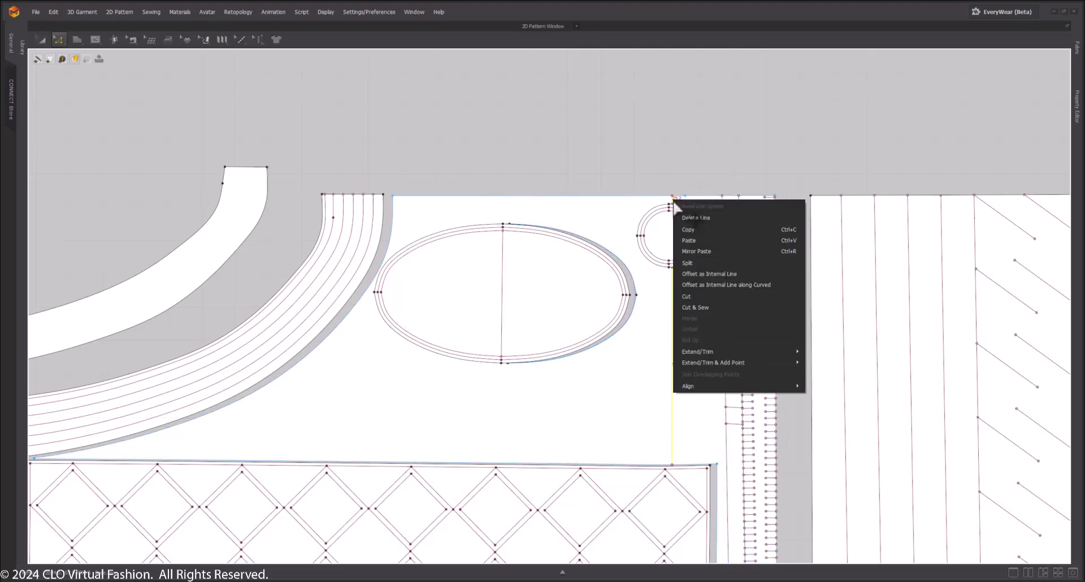
click(690, 293)
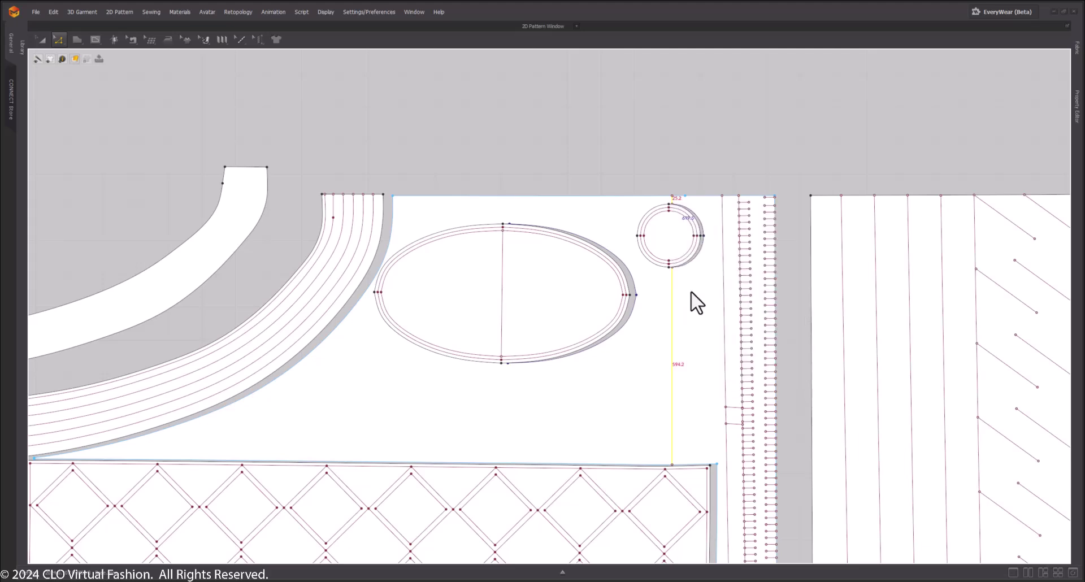
scroll(696, 303, down, 6)
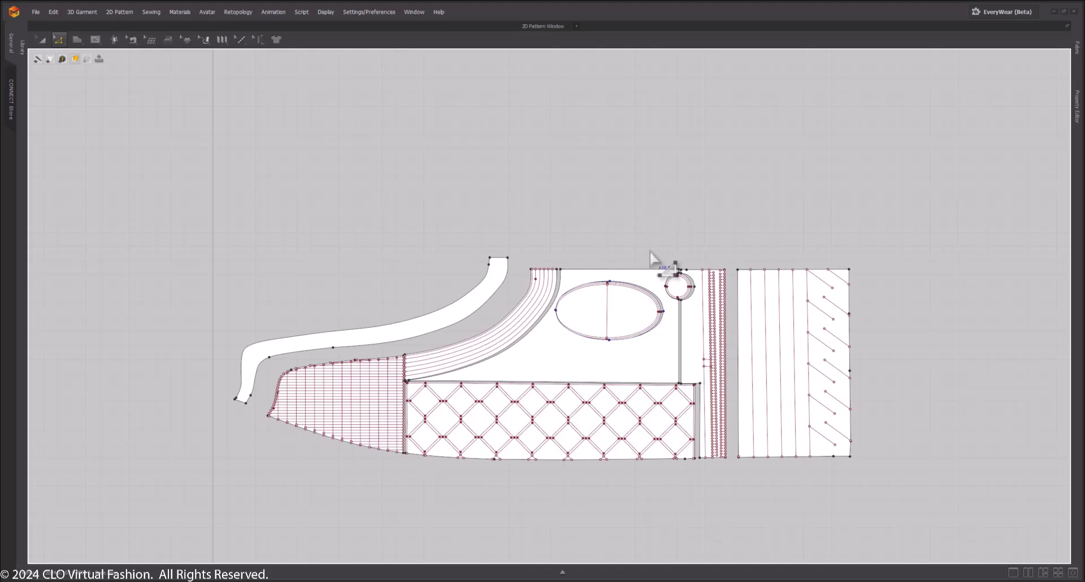
scroll(672, 315, down, 5)
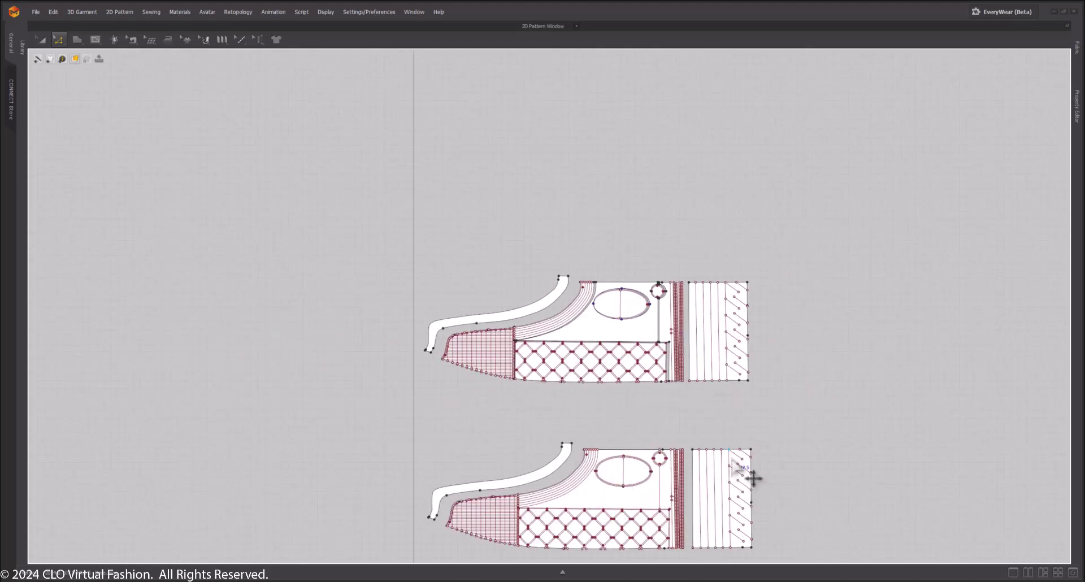
scroll(753, 479, down, 2)
drag(367, 160, 720, 311)
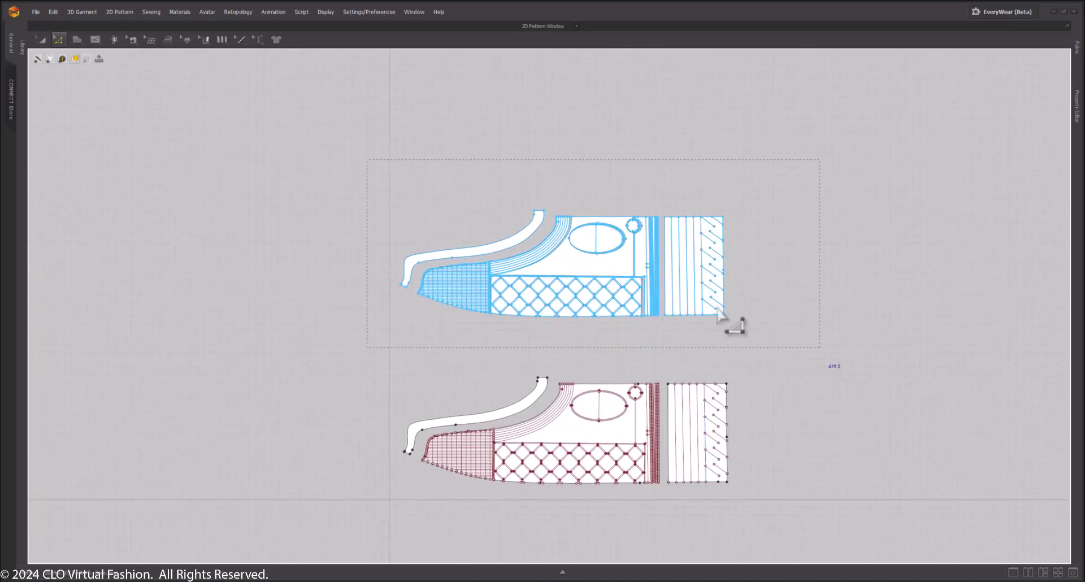
right_click(567, 260)
click(531, 177)
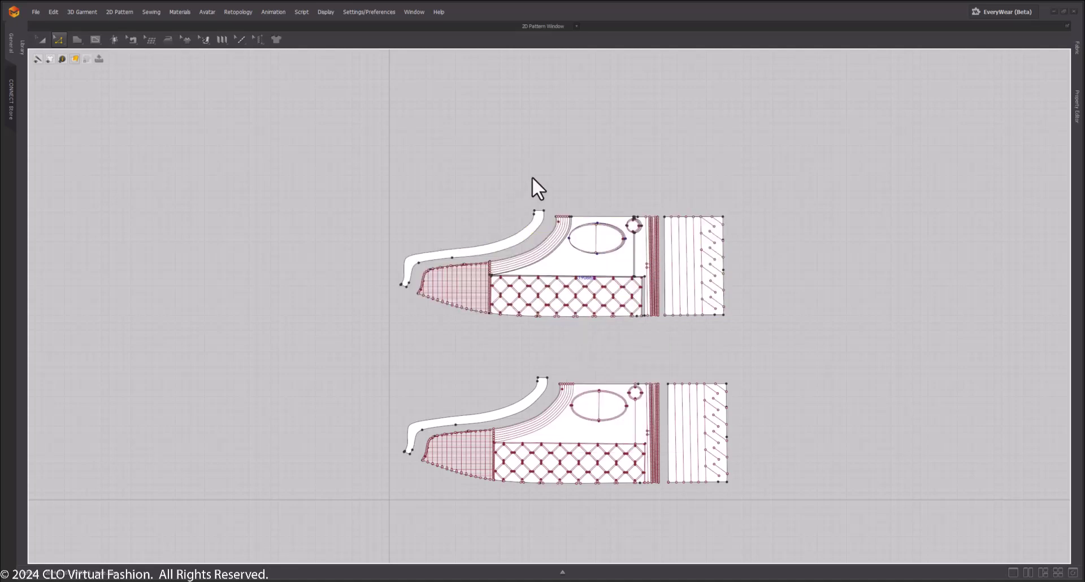
Activate all the upper patterns in 3D and set them to Deactivate (Pattern Only)
key(a)
drag(327, 170, 729, 316)
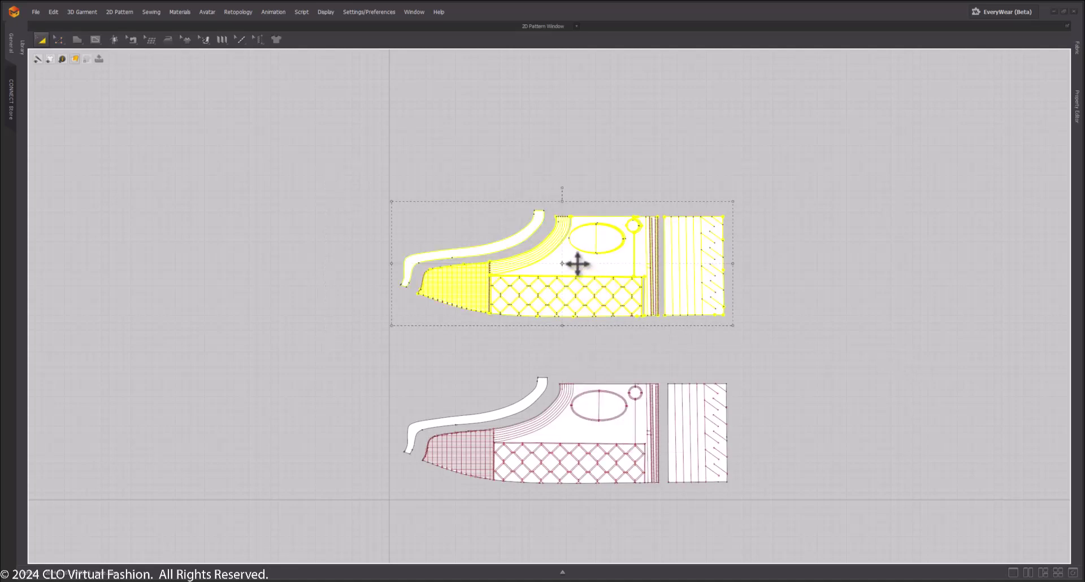
right_click(577, 263)
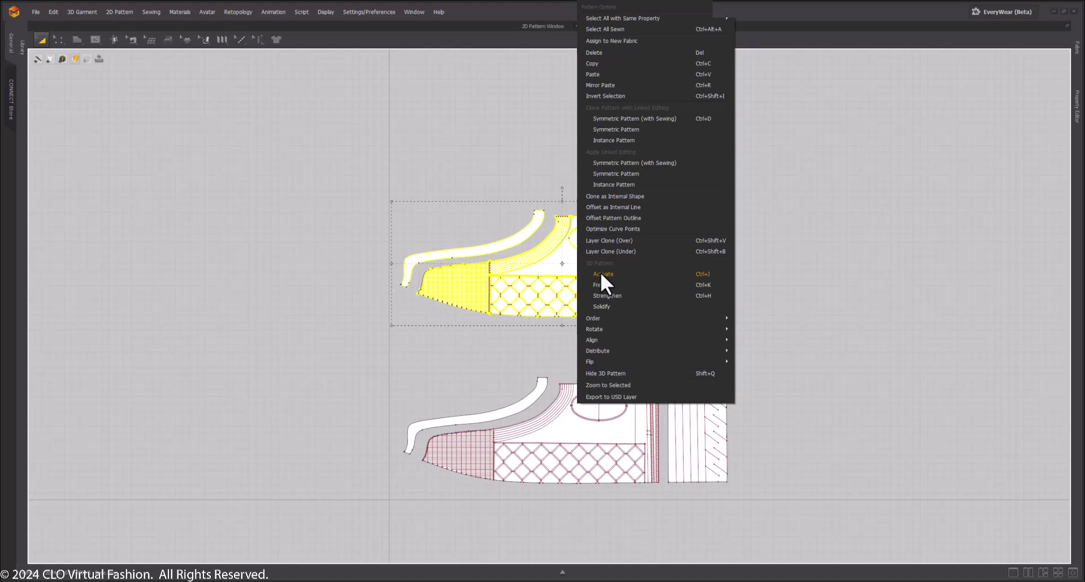
click(601, 274)
right_click(603, 283)
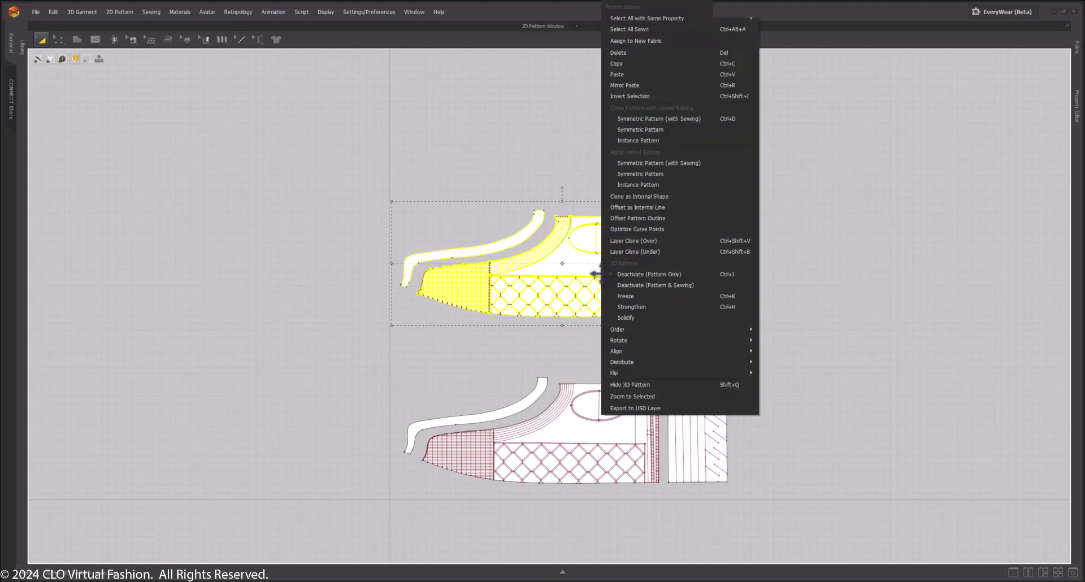
click(636, 273)
click(593, 352)
Show the 3D garment alongside the 2D patterns, with the whole model and both pattern sets in view
scroll(588, 353, up, 3)
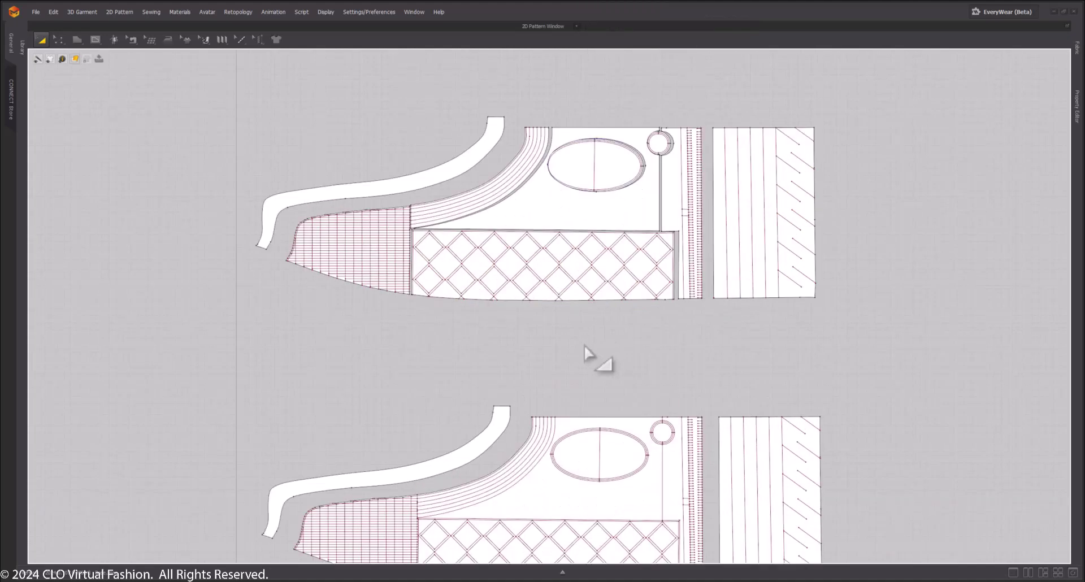
click(1026, 575)
right_drag(456, 269, 344, 273)
scroll(344, 273, down, 2)
middle_drag(227, 274, 307, 236)
scroll(287, 233, down, 1)
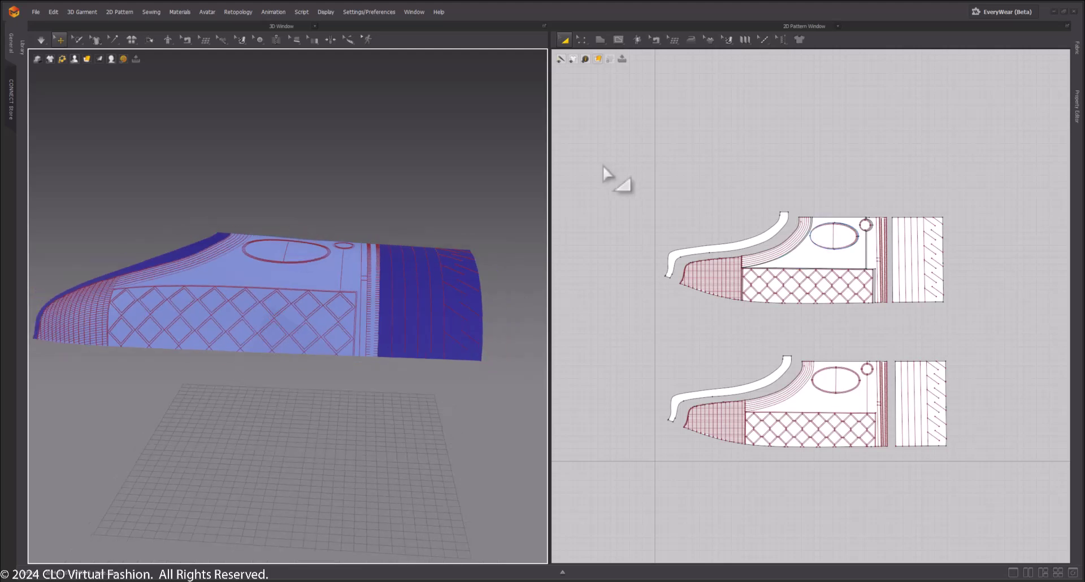
Select all the upper patterns and examine where they lie on the model in 3D
drag(605, 169, 1005, 363)
right_drag(399, 230, 421, 160)
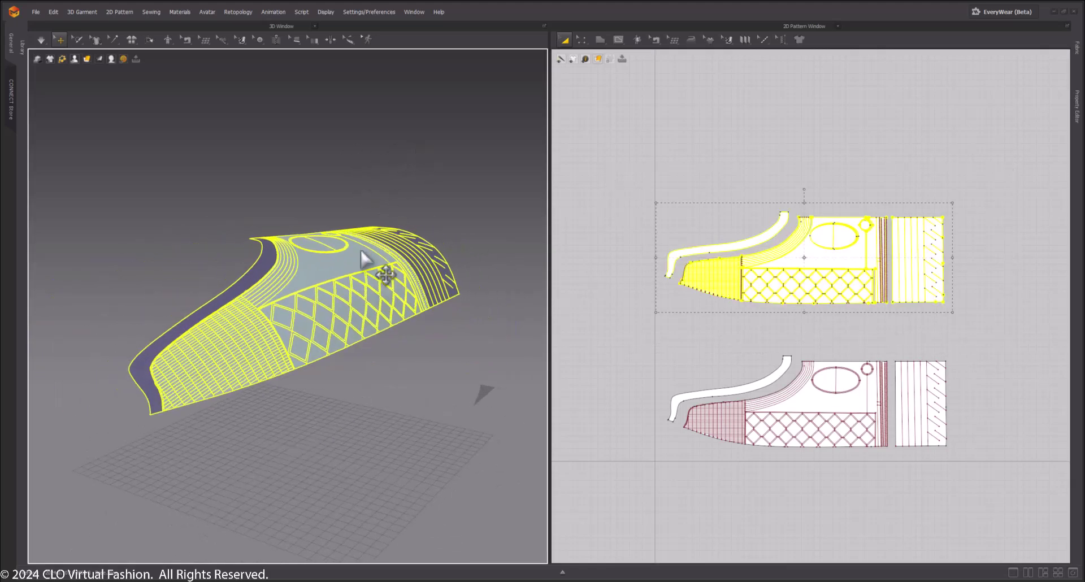
drag(359, 252, 358, 251)
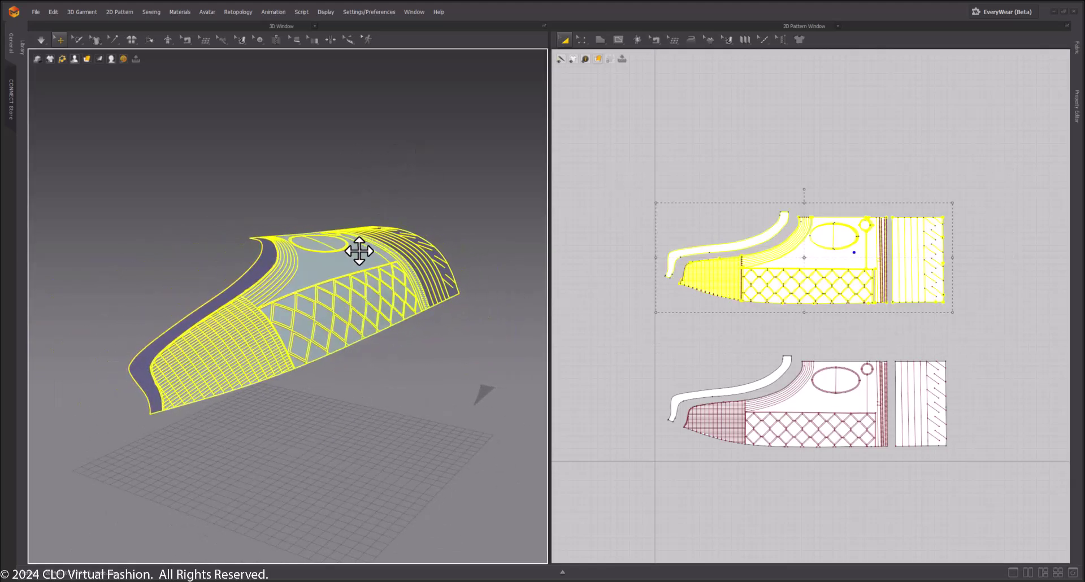
right_drag(380, 225, 363, 242)
click(395, 377)
right_drag(396, 377, 451, 334)
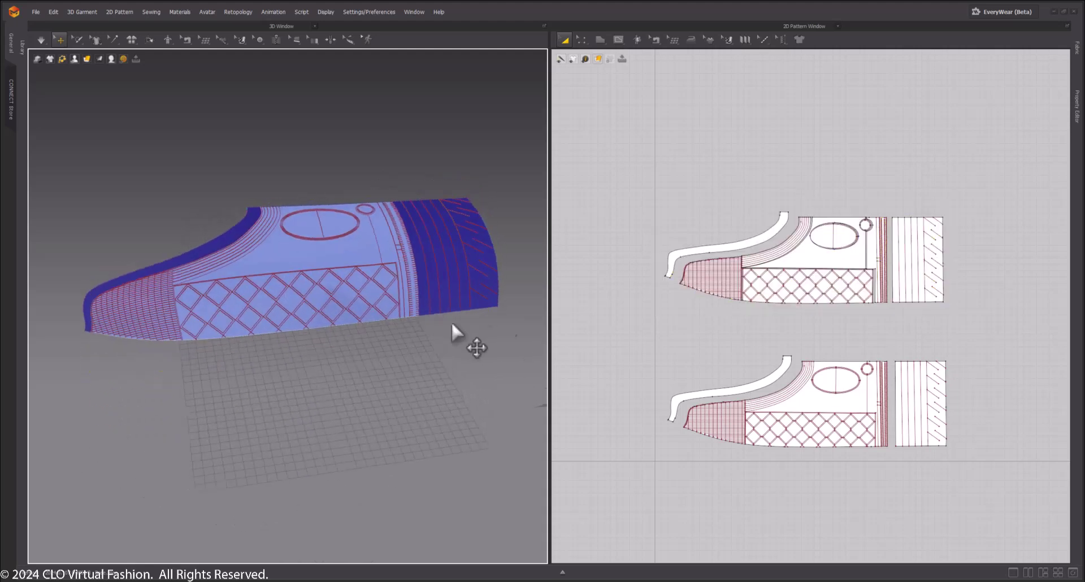
Activate the upper diamond-patterned side panel and simulate it over the deactivated layers
click(840, 287)
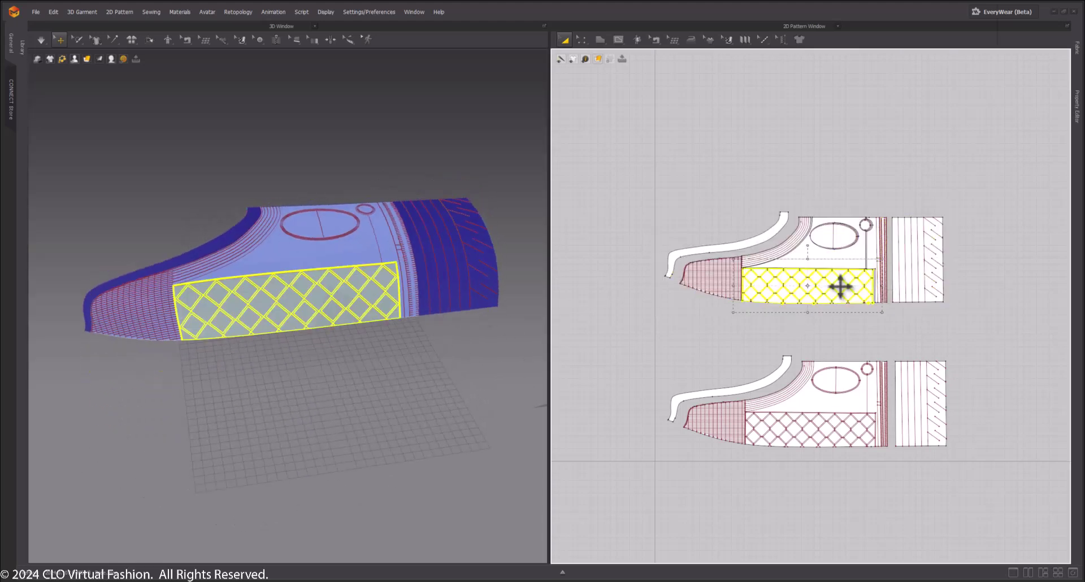
right_click(841, 286)
click(863, 242)
click(649, 416)
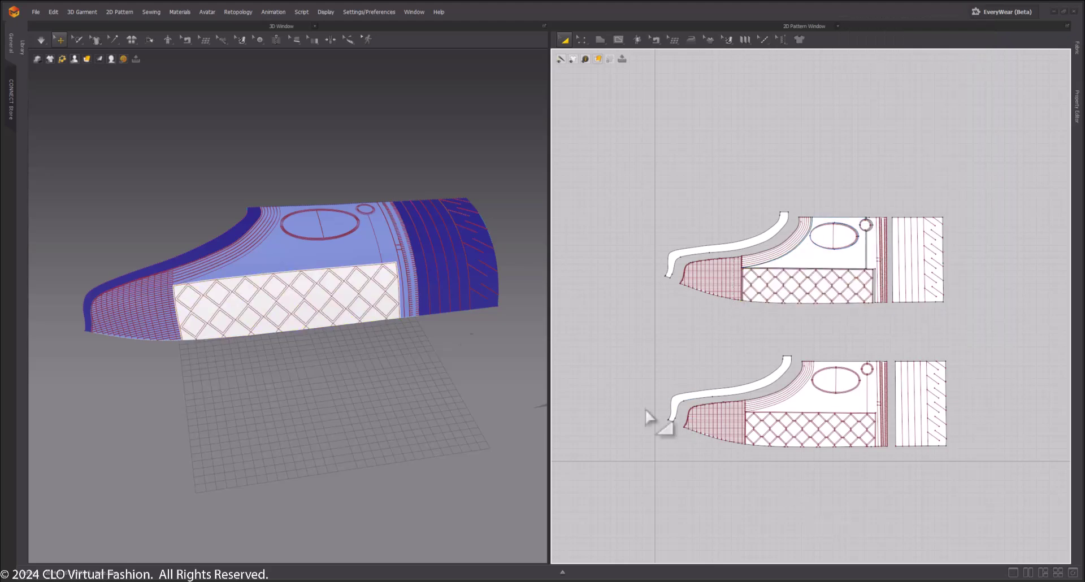
right_drag(429, 396, 410, 309)
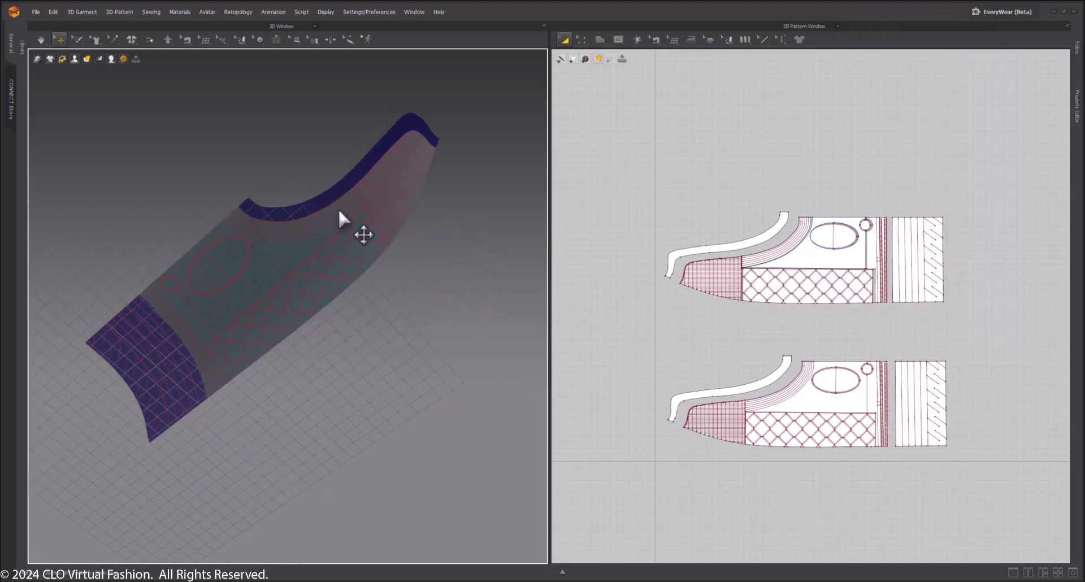
right_drag(339, 215, 271, 296)
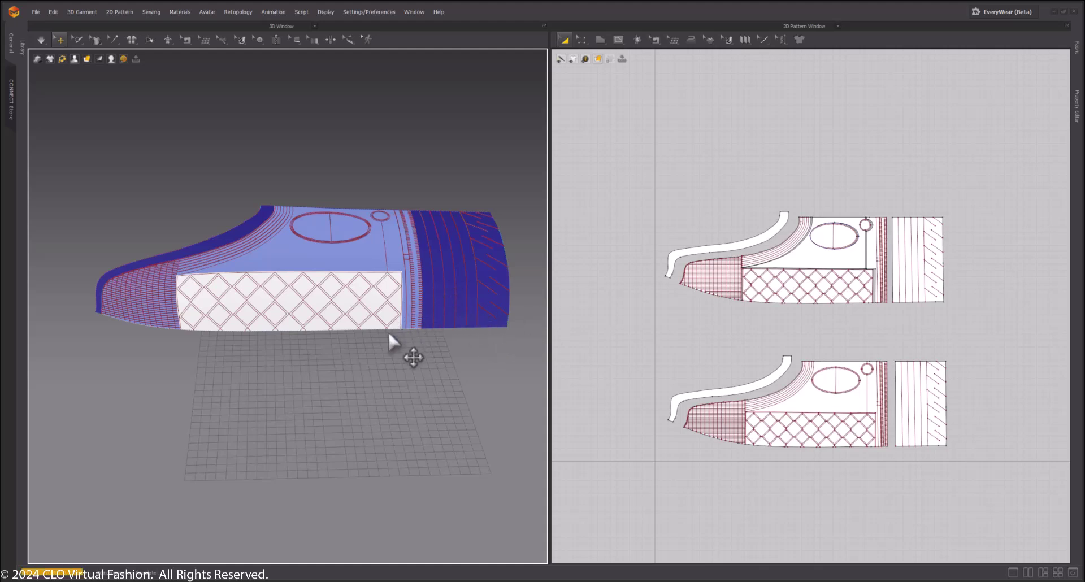
key(space)
right_drag(323, 287, 375, 274)
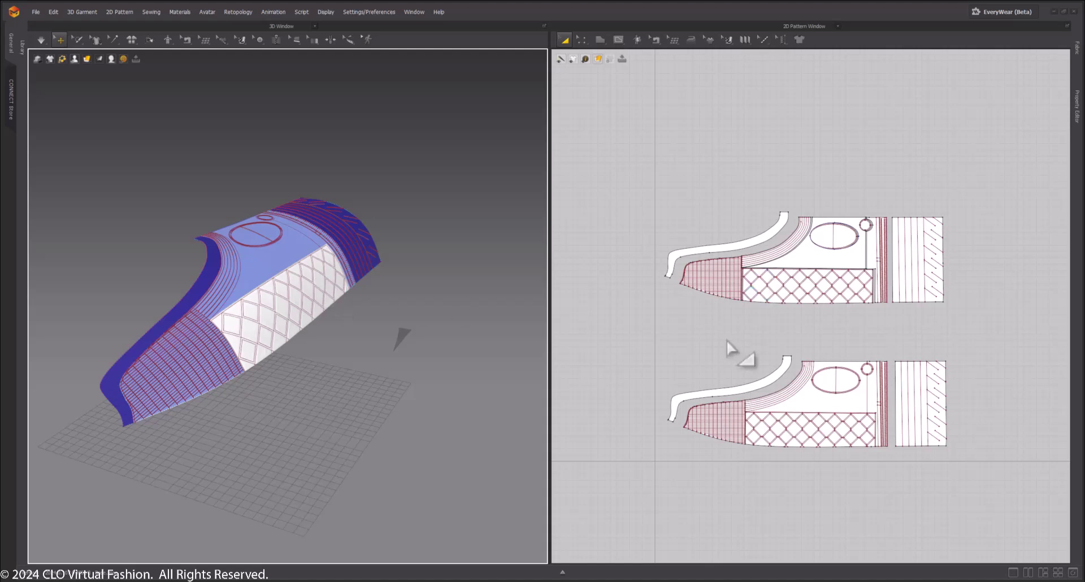
Move the upper long curved strip and the gridded nose panel away from the body panels in 2D
scroll(782, 249, up, 5)
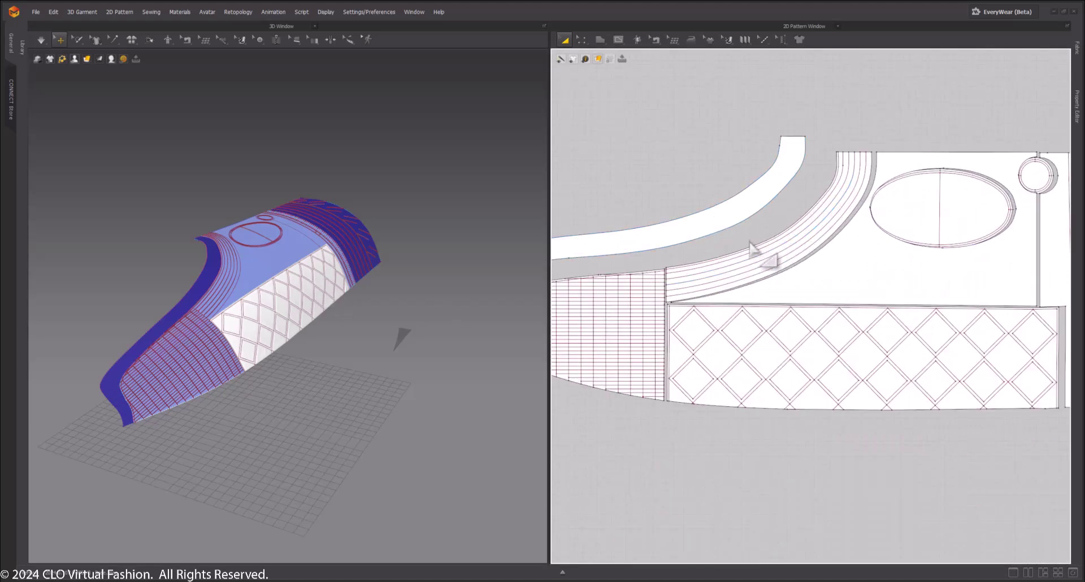
scroll(751, 253, down, 4)
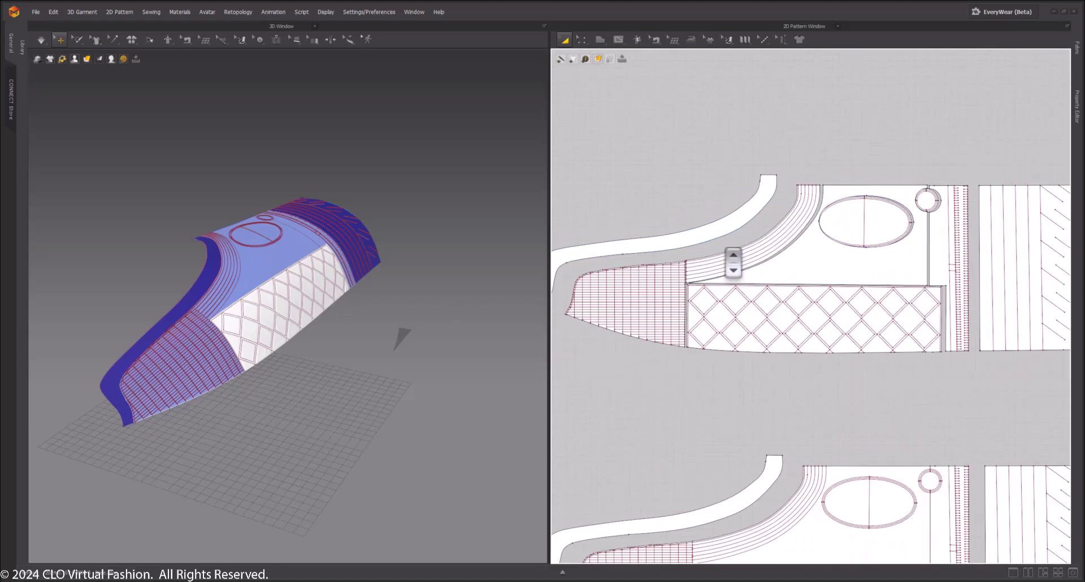
drag(705, 242, 698, 134)
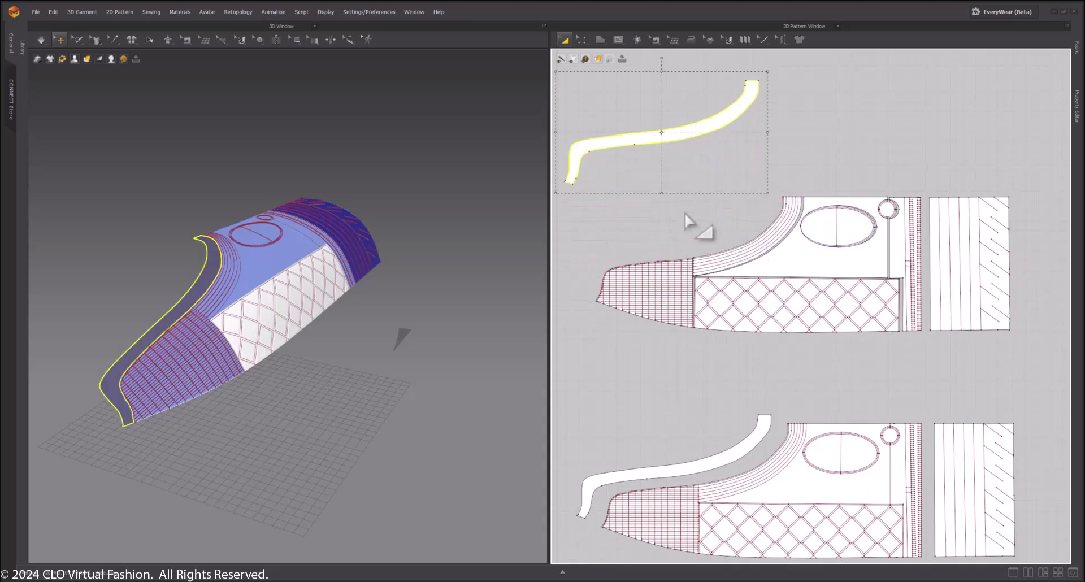
middle_drag(684, 212, 777, 195)
drag(656, 209, 789, 364)
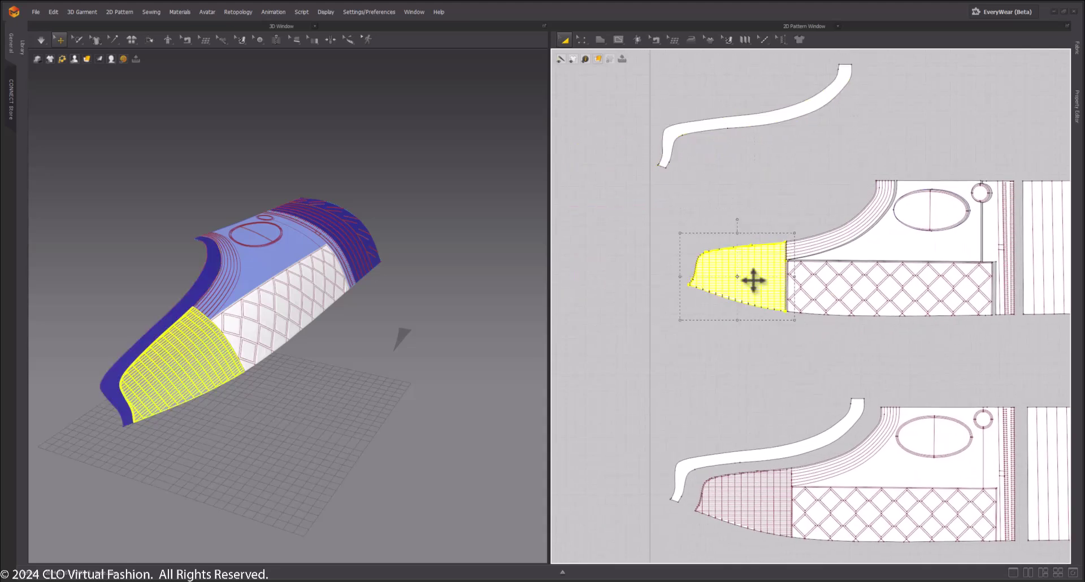
drag(753, 279, 723, 195)
click(844, 163)
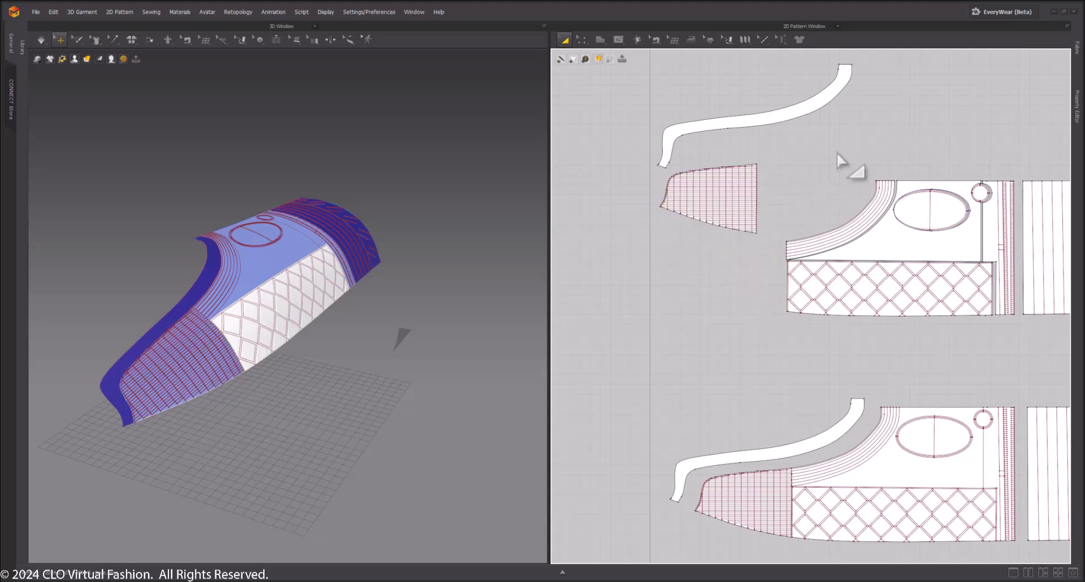
Move the upper curved lined band and the body panel with the oval cutout above the other panels
middle_drag(845, 162, 719, 226)
drag(698, 218, 814, 314)
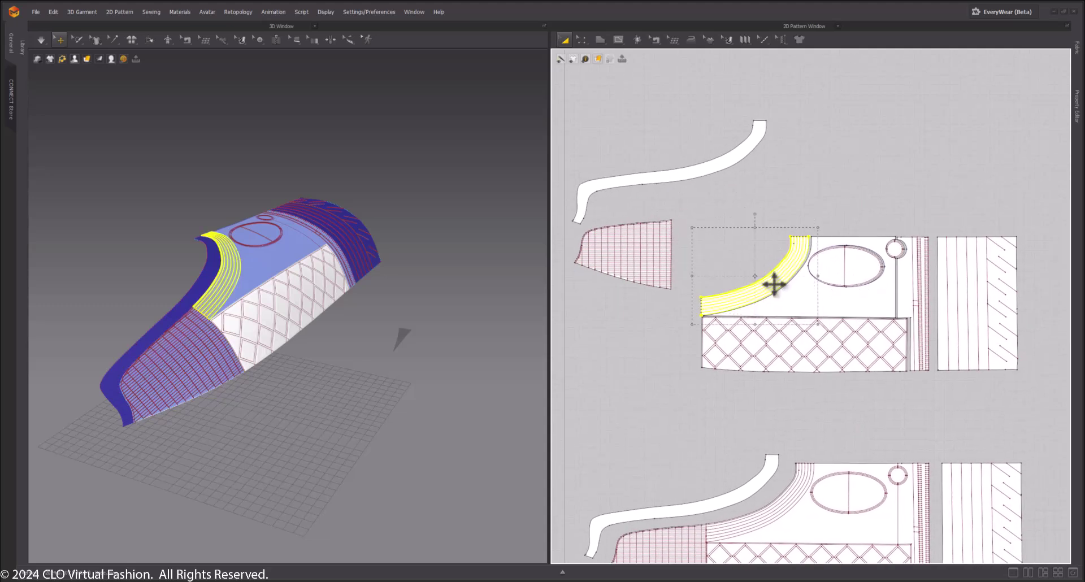
drag(773, 283, 760, 195)
click(735, 223)
middle_drag(733, 223, 569, 194)
drag(636, 272, 769, 179)
click(871, 166)
Move the upper rear panel with the vertical and diagonal lines to the right, clear of the body panels
scroll(852, 252, down, 5)
scroll(852, 252, down, 3)
middle_drag(771, 219, 809, 232)
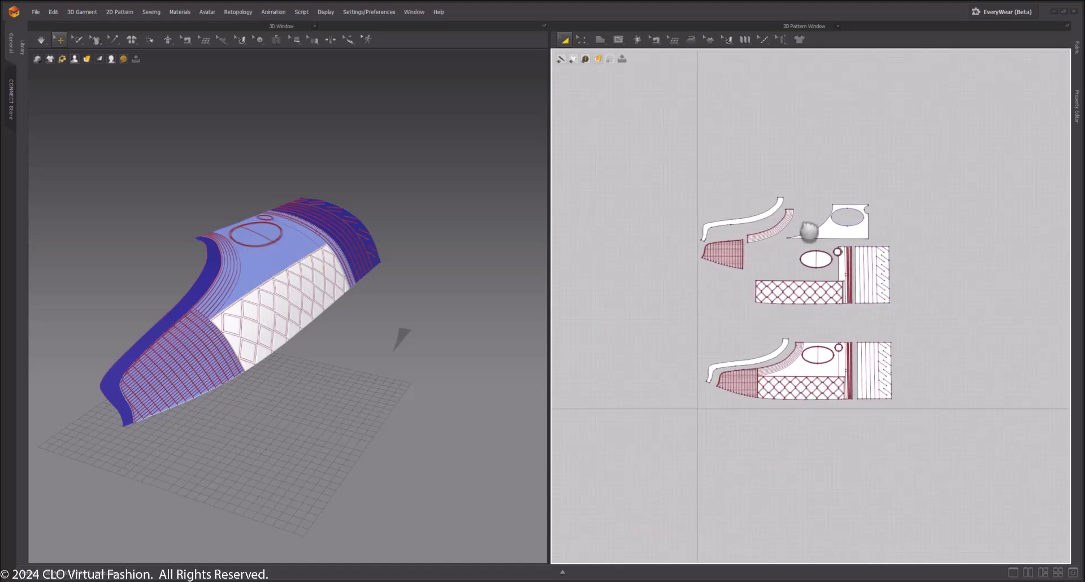
middle_drag(866, 276, 832, 247)
scroll(888, 256, up, 3)
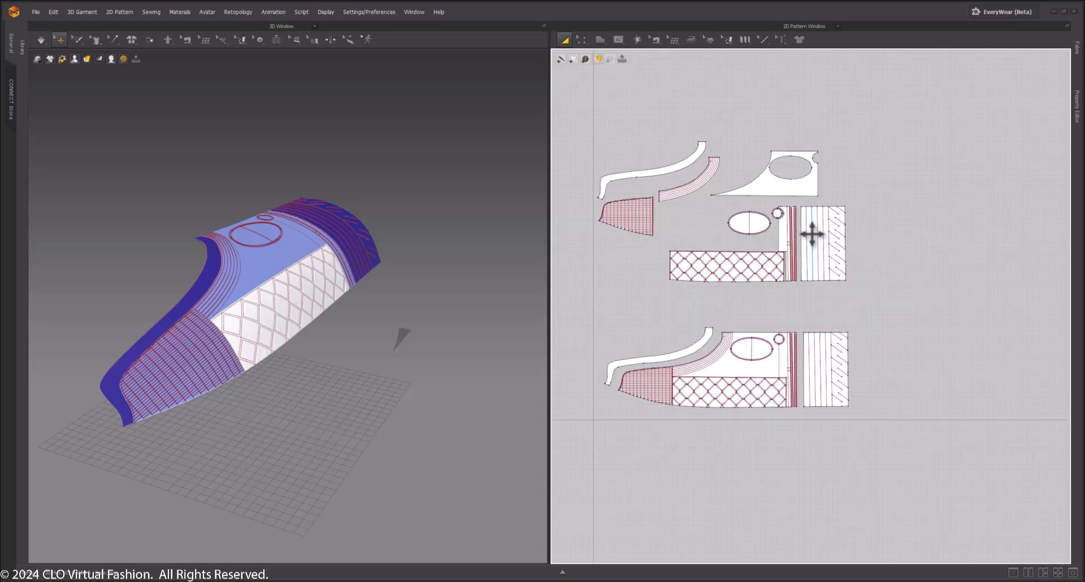
drag(858, 204, 799, 303)
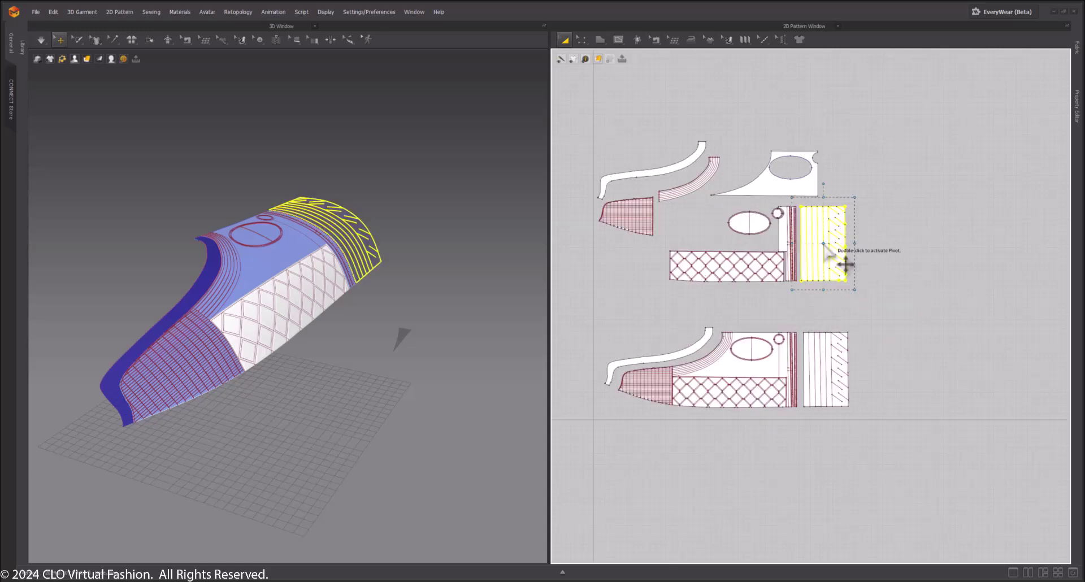
drag(810, 242, 872, 242)
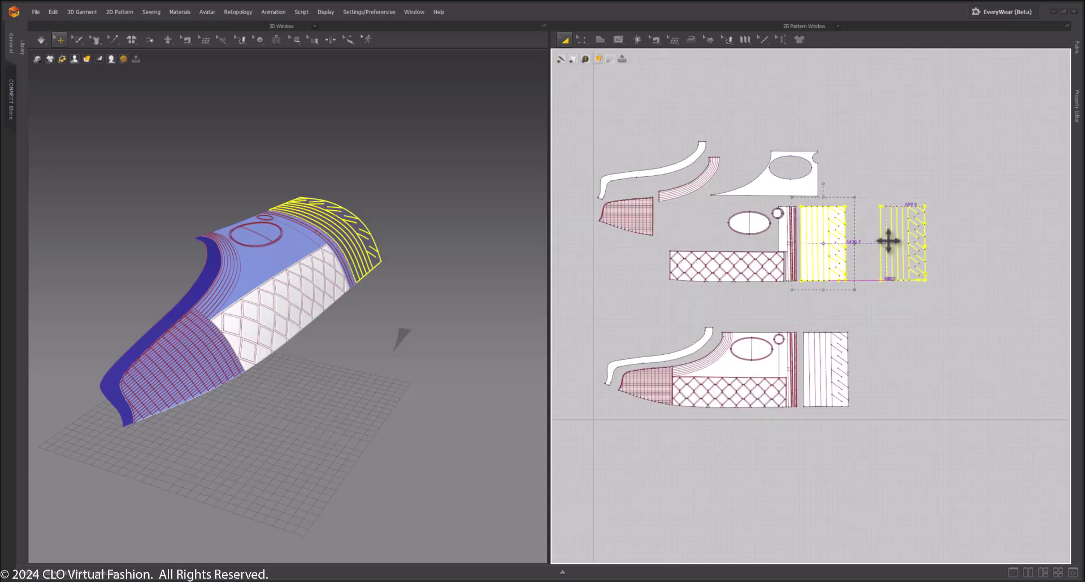
click(919, 182)
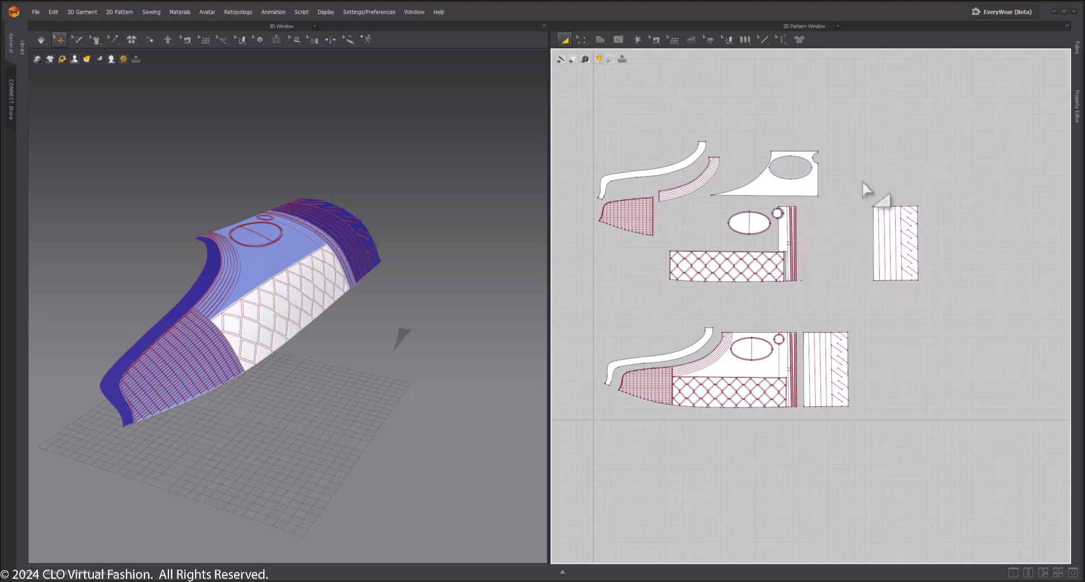
Move the upper notched vertical strip to the right, next to the separated rear panel
click(787, 238)
key(ctrl+c)
key(ctrl+v)
click(845, 231)
click(904, 174)
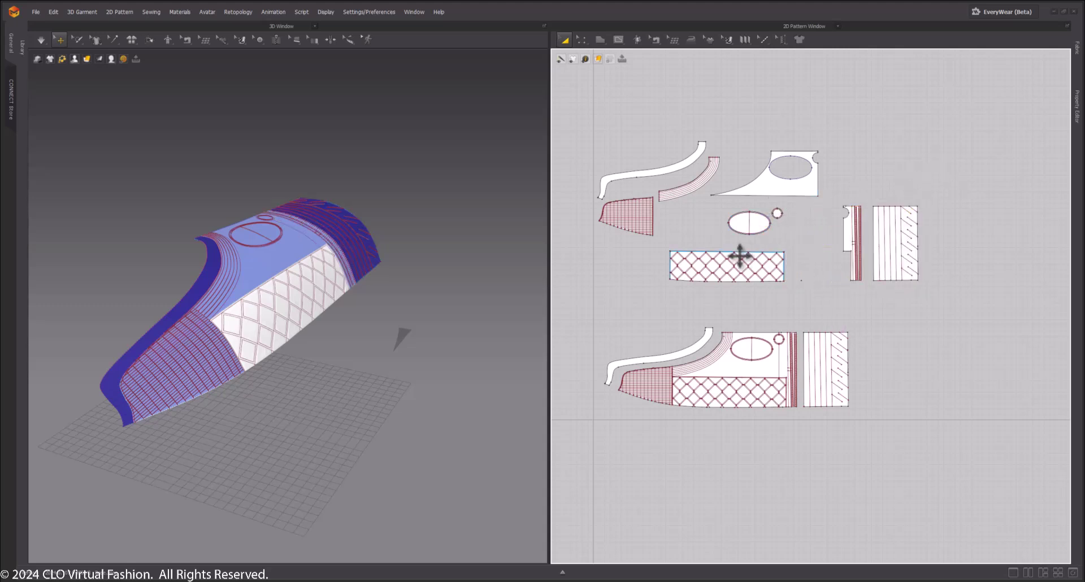
scroll(793, 339, up, 2)
middle_drag(813, 289, 839, 336)
scroll(840, 339, down, 2)
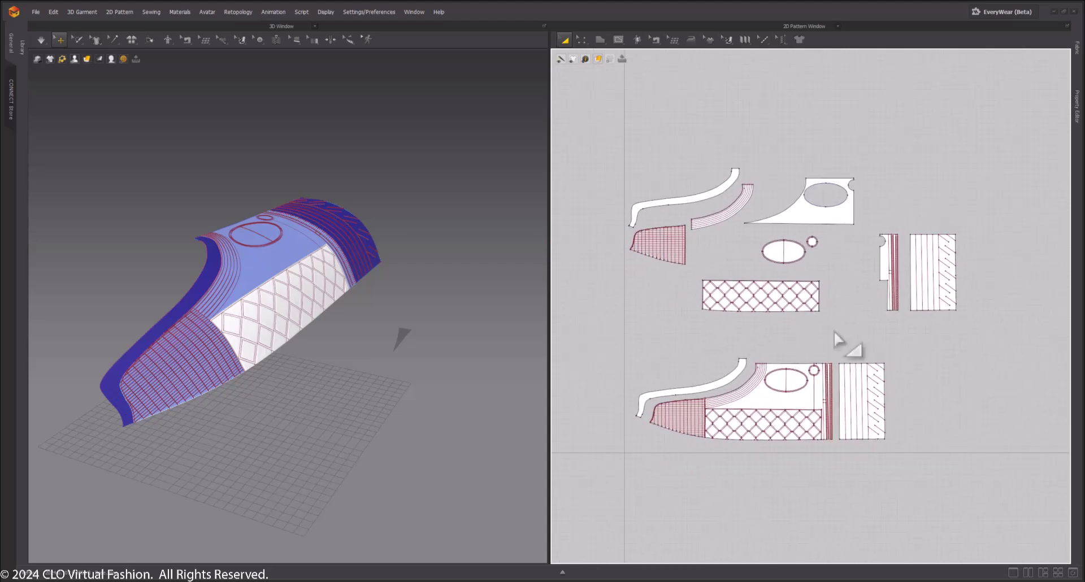
Activate the upper curved lined band and simulate it on the model
right_drag(371, 314, 389, 294)
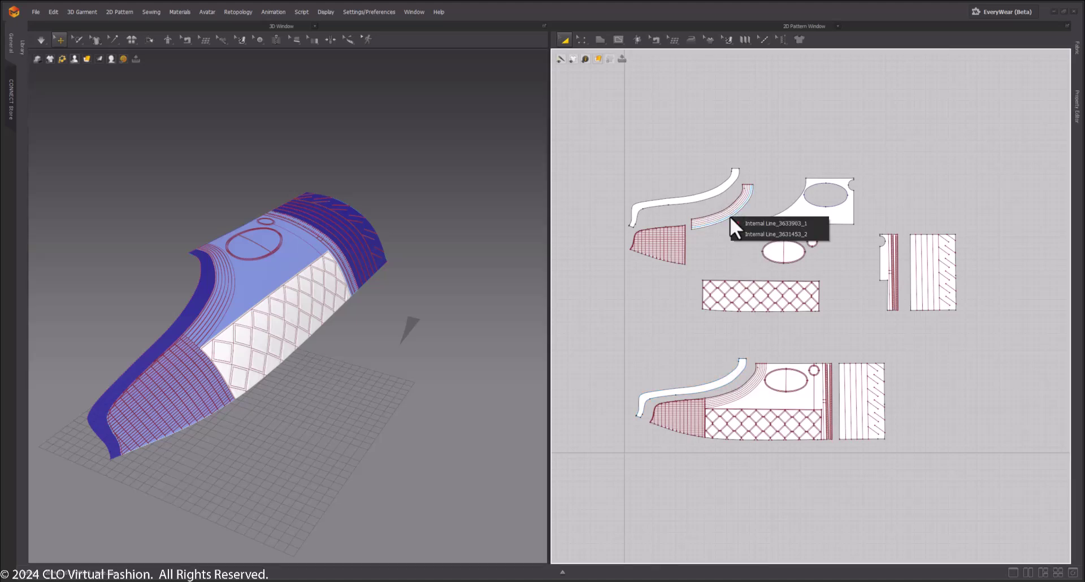
drag(776, 167, 691, 257)
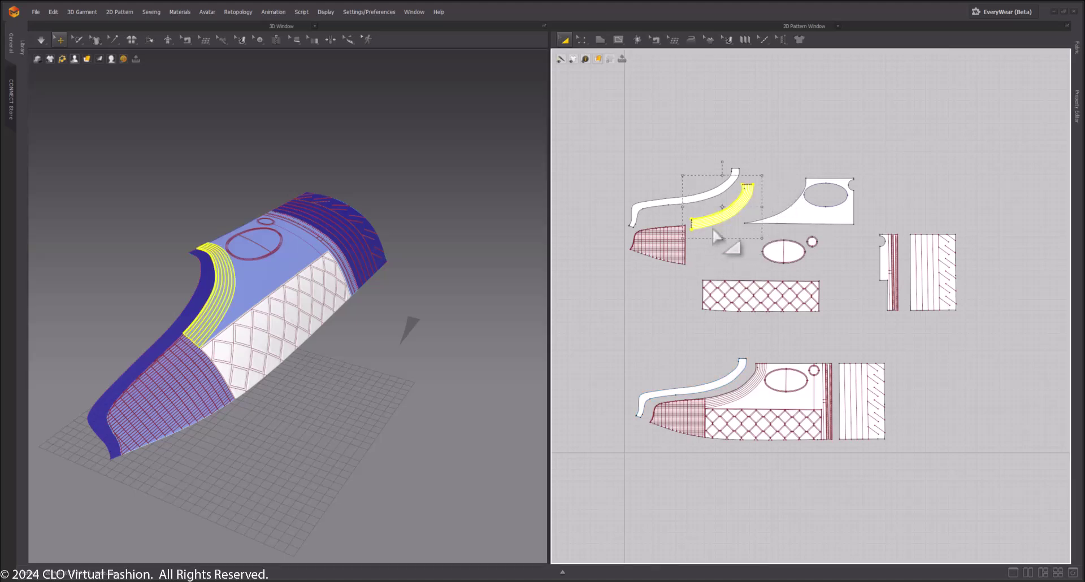
right_click(721, 213)
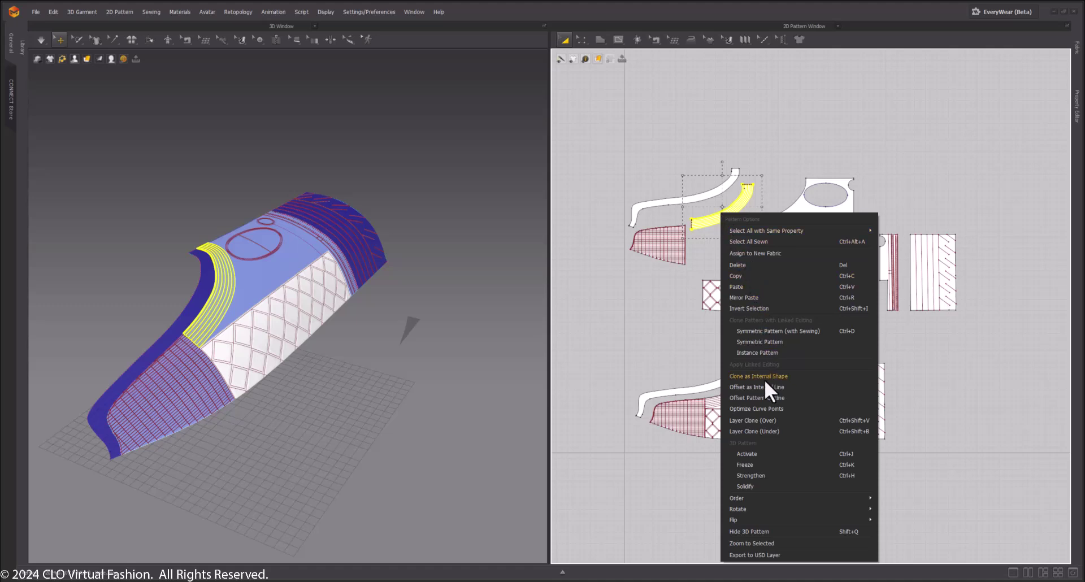
click(757, 453)
right_drag(226, 141, 136, 237)
scroll(134, 238, up, 3)
scroll(279, 242, up, 6)
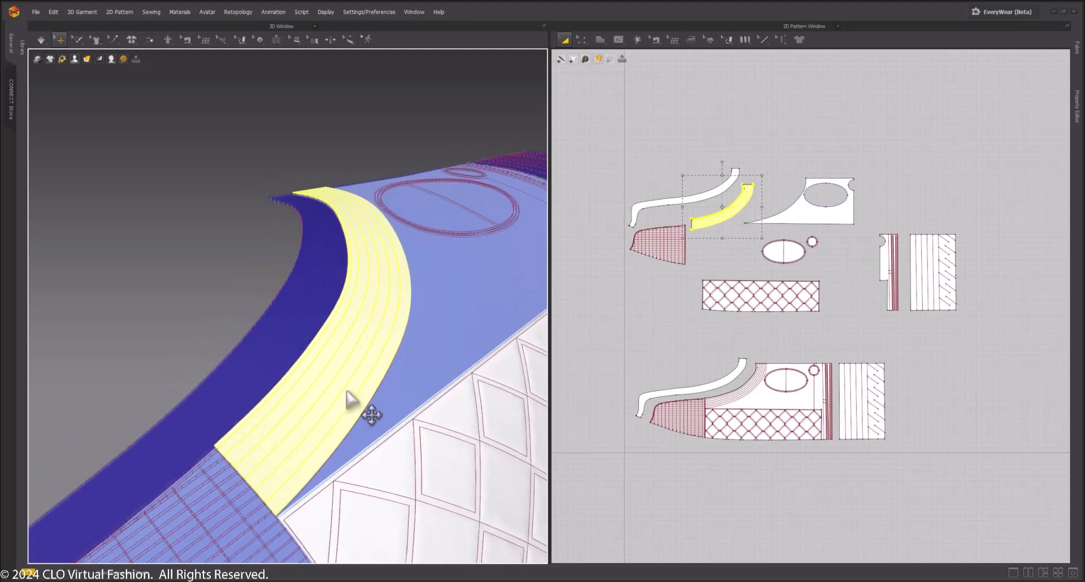
key(space)
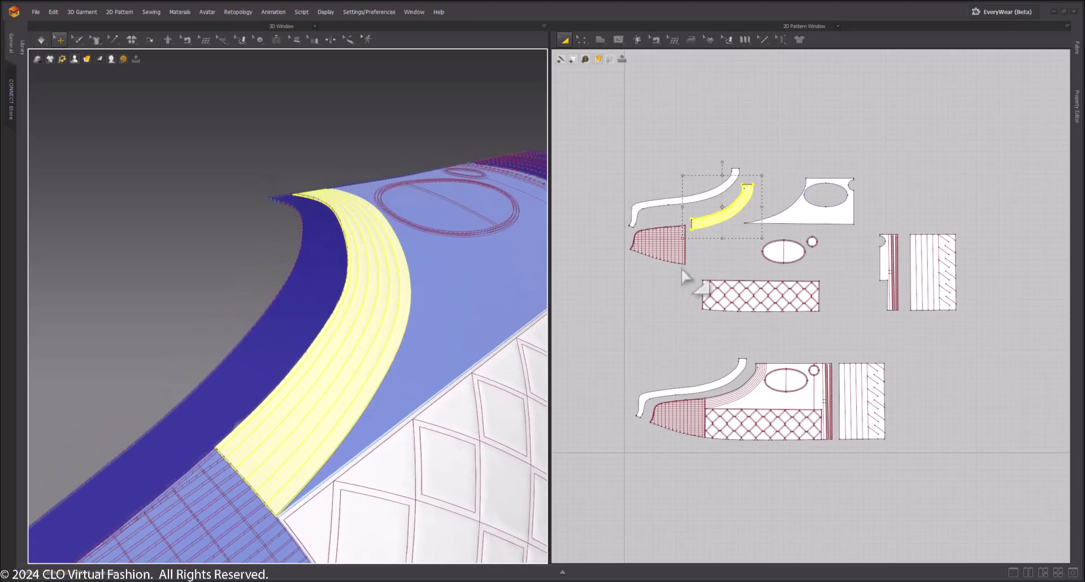
Move the curved lined band to an empty area in 2D, scale it up slightly and simulate it
drag(729, 213, 695, 126)
scroll(748, 269, up, 5)
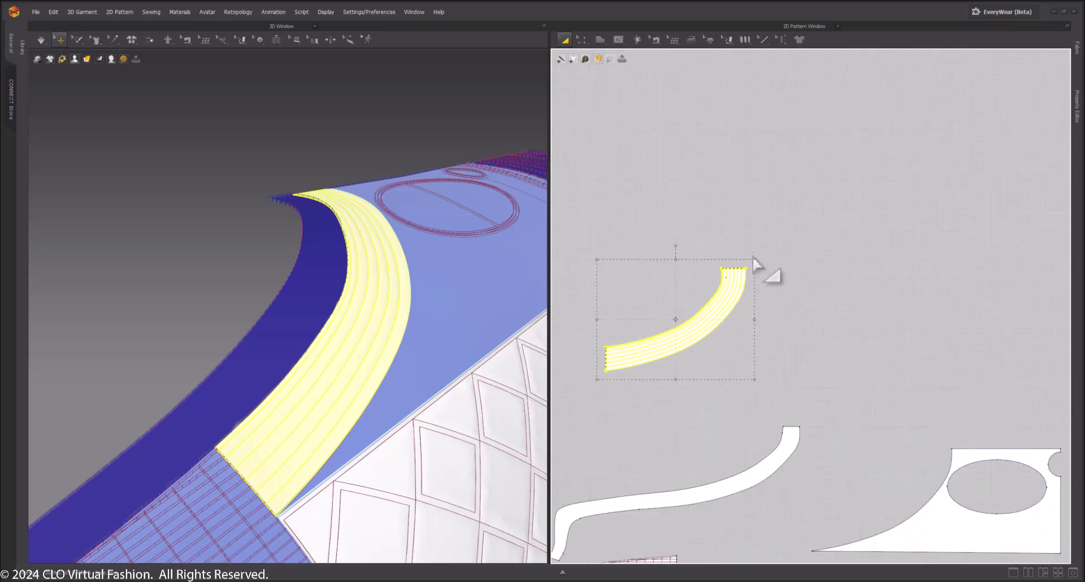
drag(755, 261, 762, 253)
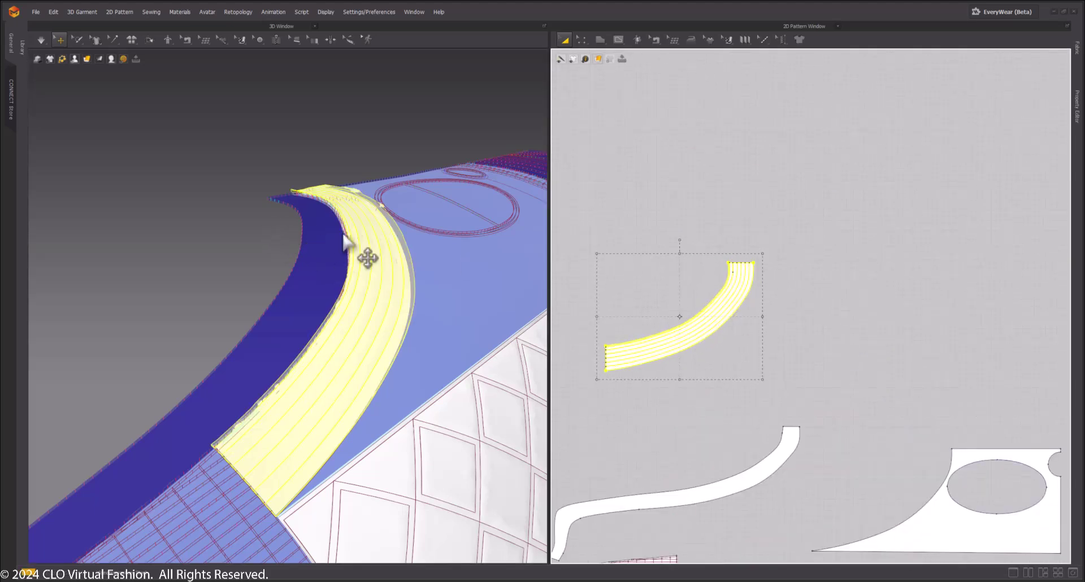
key(space)
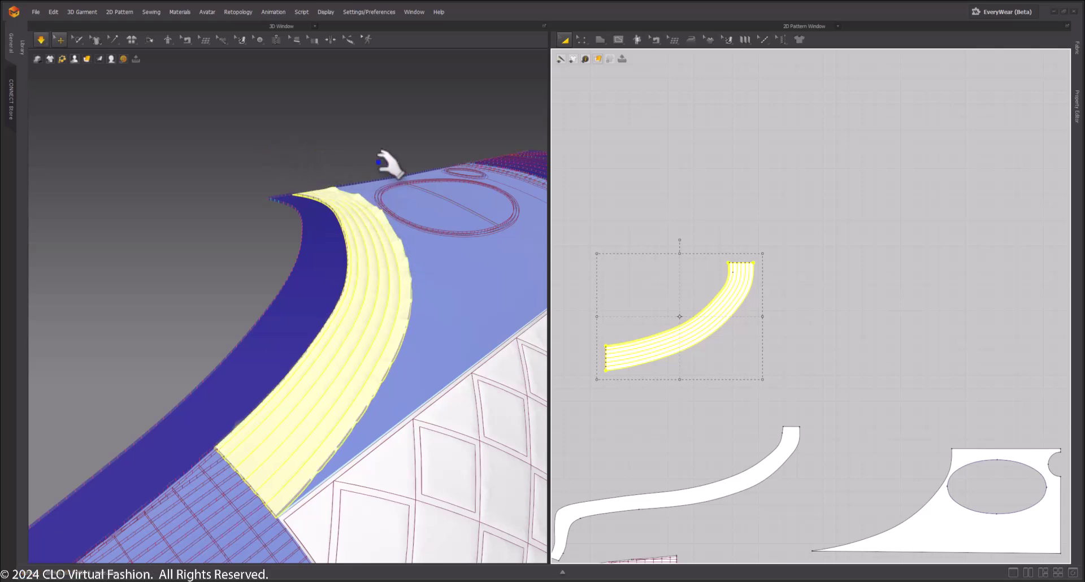
right_drag(404, 141, 202, 260)
middle_drag(203, 261, 352, 171)
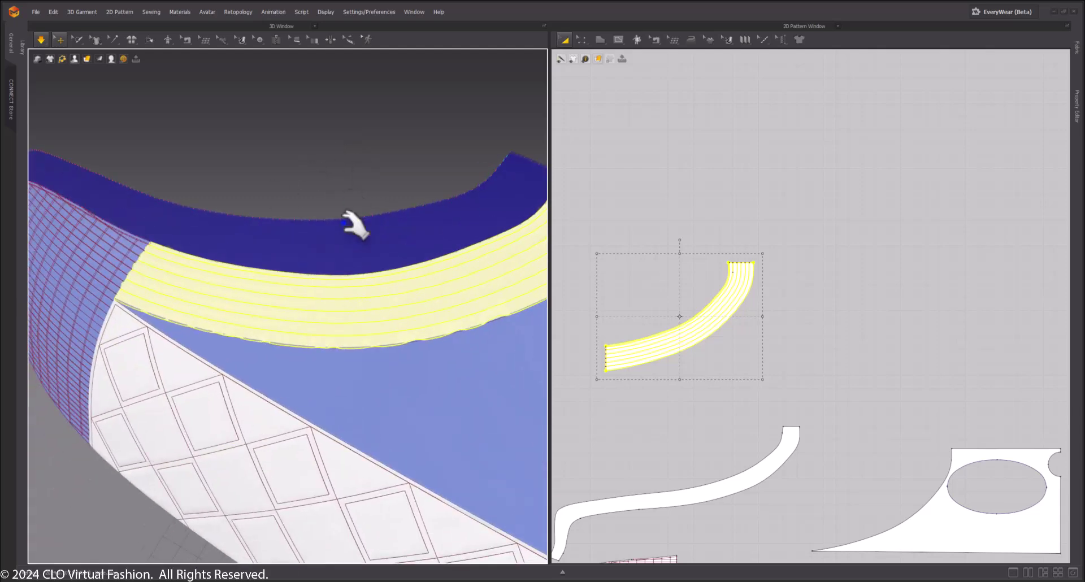
click(818, 285)
Set the mesh style of the curved lined band to Quad (Optimized)
right_drag(283, 339, 375, 310)
scroll(293, 379, up, 3)
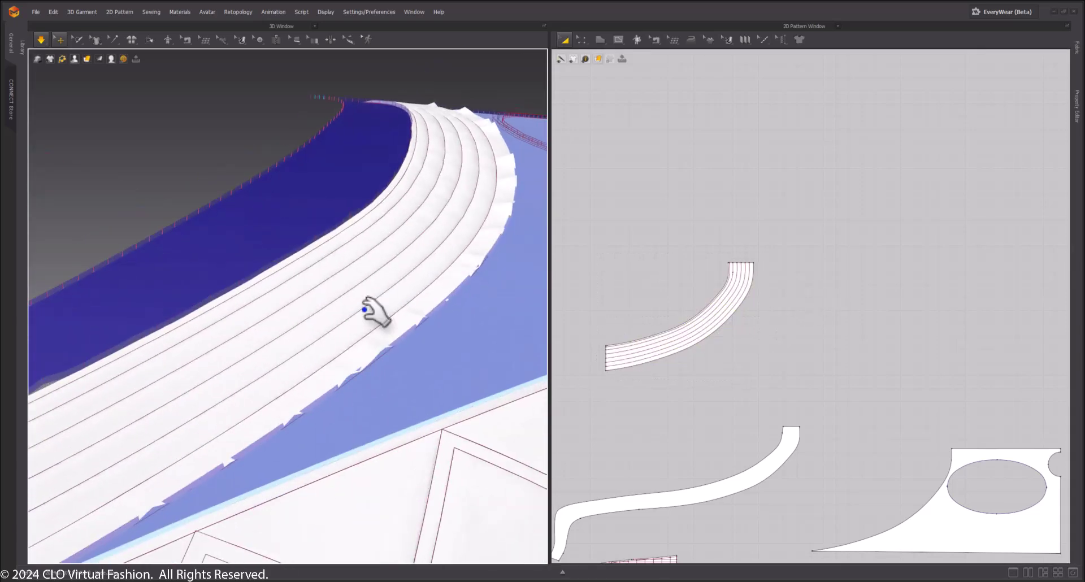
click(375, 310)
right_click(364, 308)
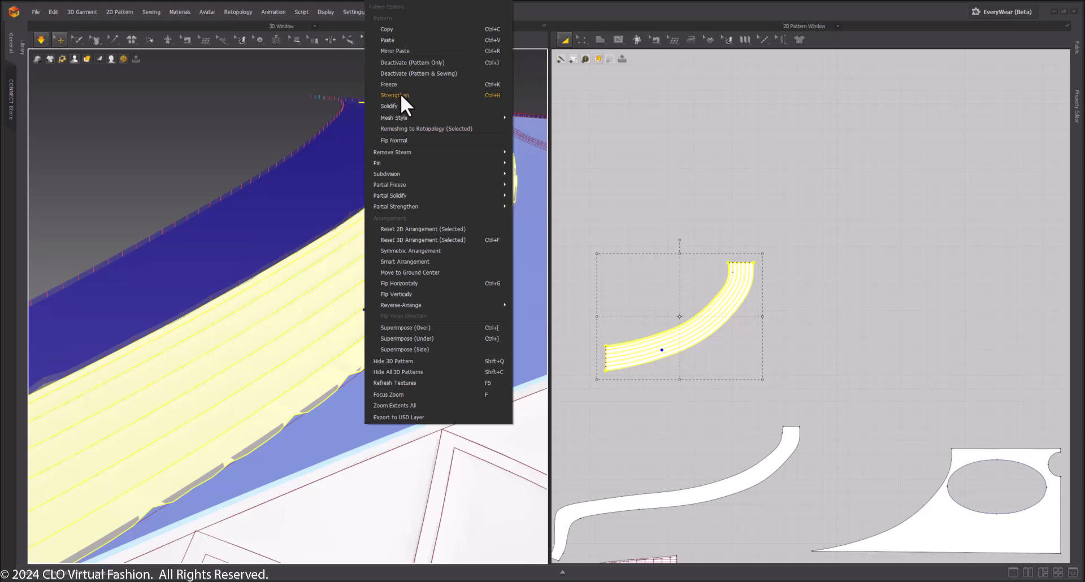
mouse_move(410, 116)
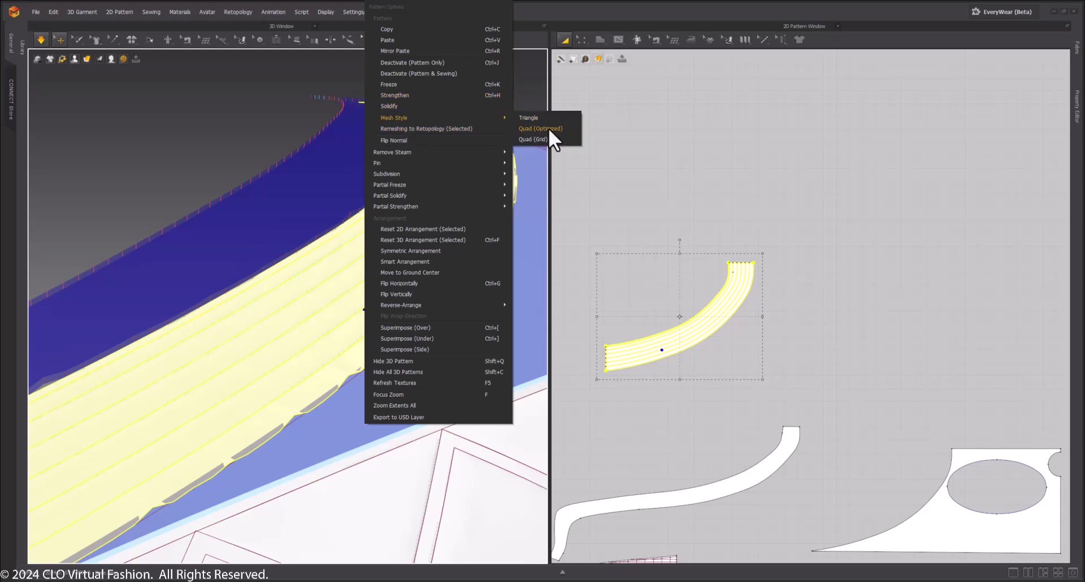
click(540, 128)
Simulate the curved lined band with its new mesh, then stop the simulation
scroll(387, 278, down, 3)
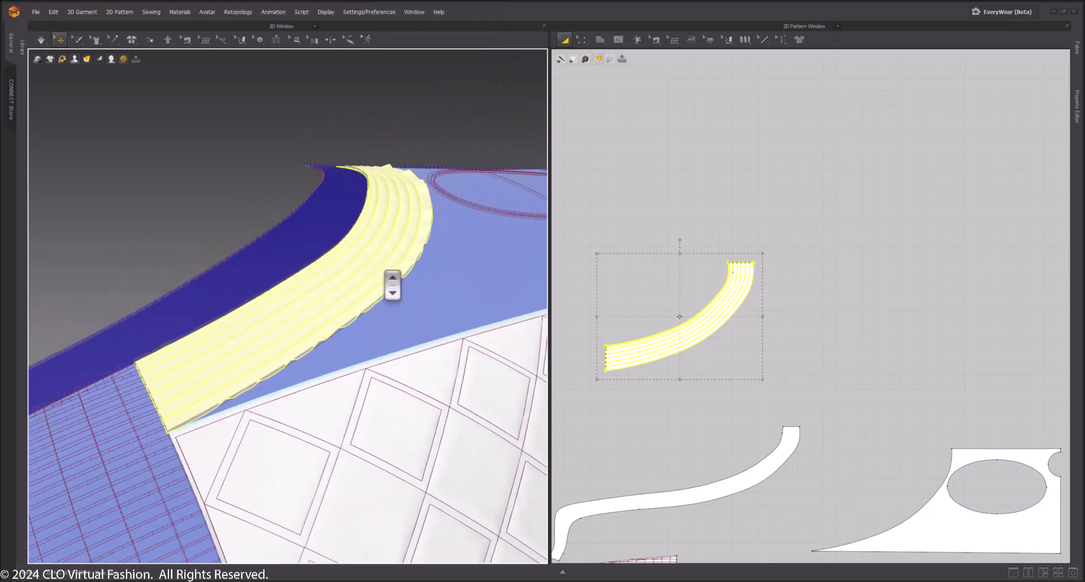
mouse_move(263, 203)
right_down()
mouse_move(249, 186)
mouse_move(257, 197)
right_up()
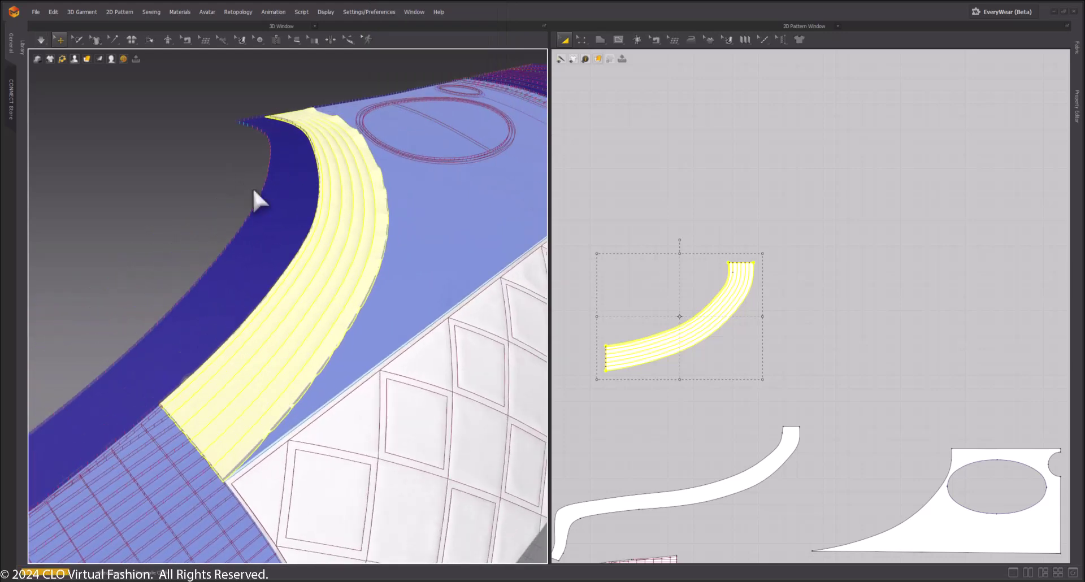
key(space)
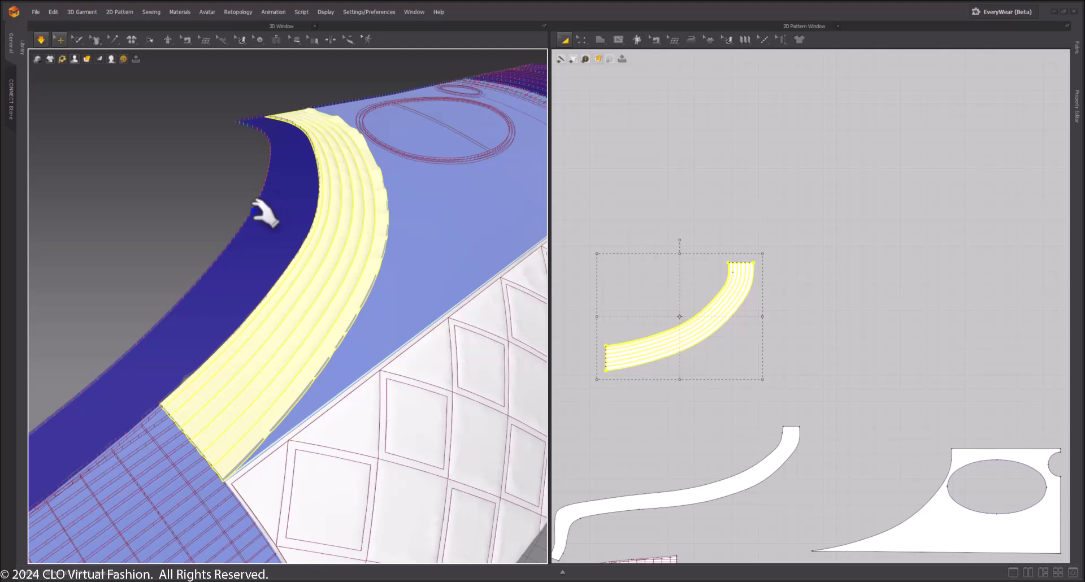
key(space)
Examine the simulated curved band and the surrounding body panels from several angles
right_drag(207, 181, 131, 164)
scroll(240, 211, down, 5)
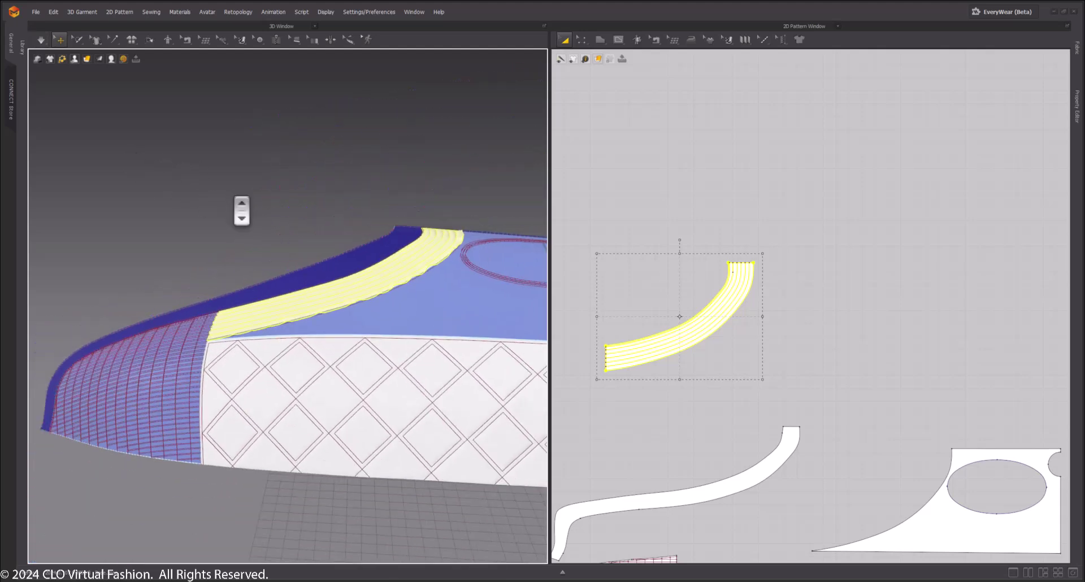
middle_drag(481, 229, 365, 195)
click(365, 192)
right_drag(365, 193, 299, 227)
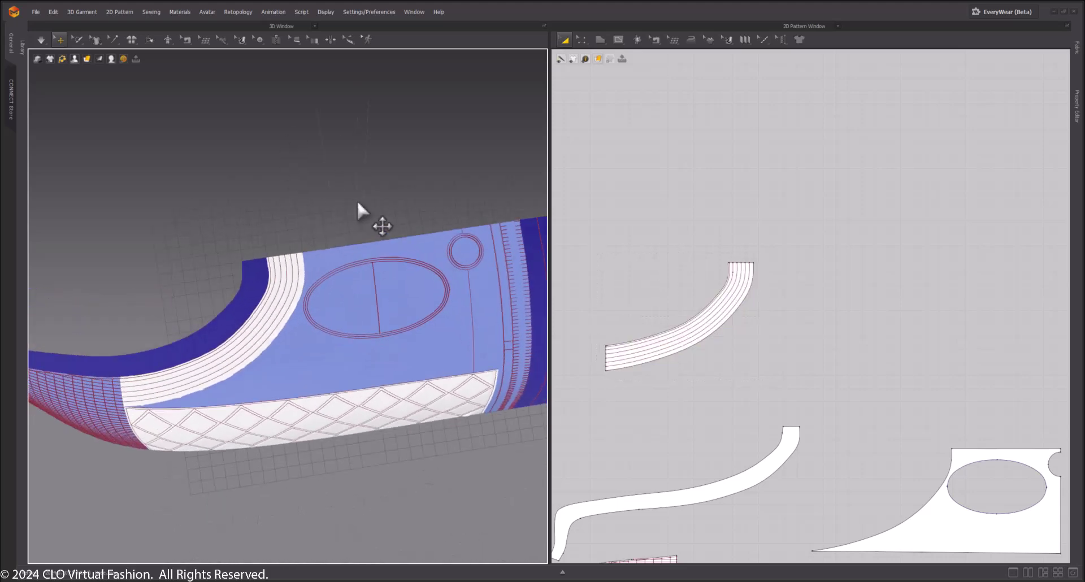
middle_drag(358, 201, 305, 166)
scroll(297, 161, down, 5)
right_drag(296, 185, 484, 235)
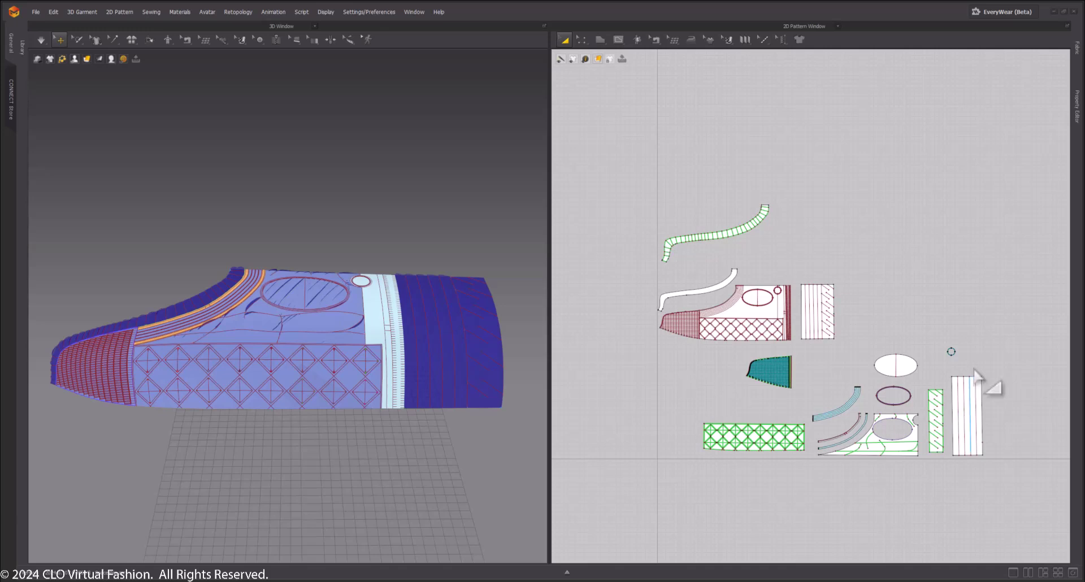
Examine the ribbed grid-lined nose panel up close on the 3D model
right_drag(268, 366, 212, 320)
scroll(207, 310, up, 4)
right_drag(136, 346, 371, 318)
scroll(371, 320, up, 6)
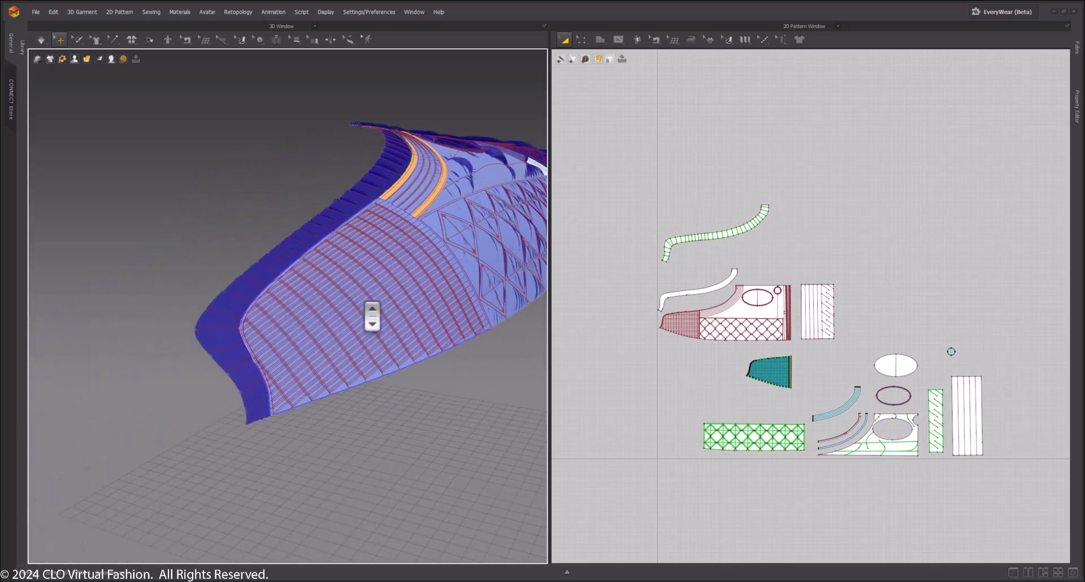
middle_drag(371, 320, 340, 314)
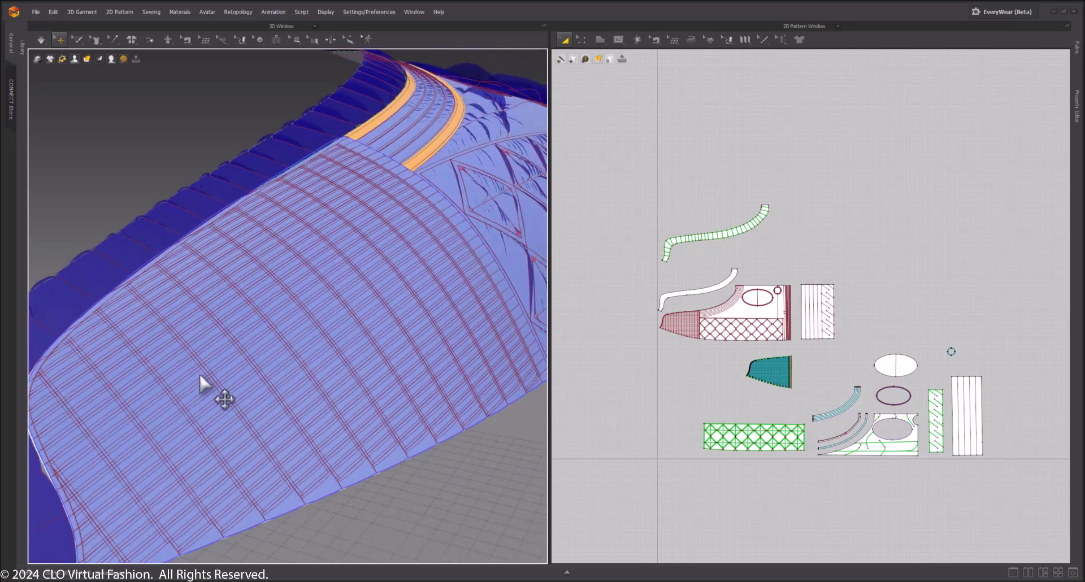
mouse_move(332, 305)
right_down()
mouse_move(380, 289)
mouse_move(332, 297)
mouse_move(339, 308)
right_up()
scroll(711, 374, up, 10)
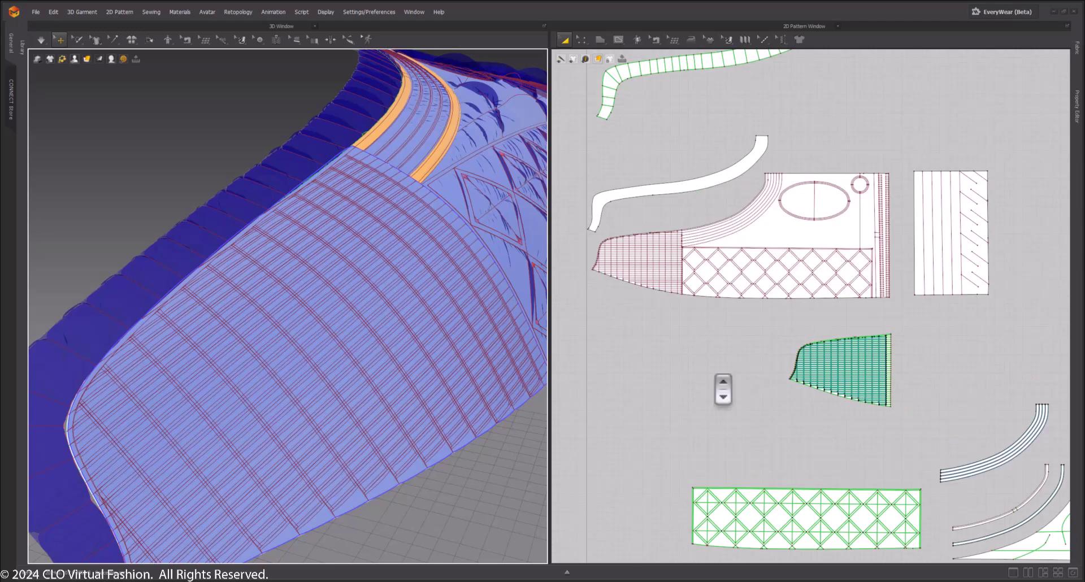
Inspect the fold strength, fold angle and elastic settings of the nose pattern's closely spaced vertical internal lines
right_drag(655, 370, 631, 489)
key(z)
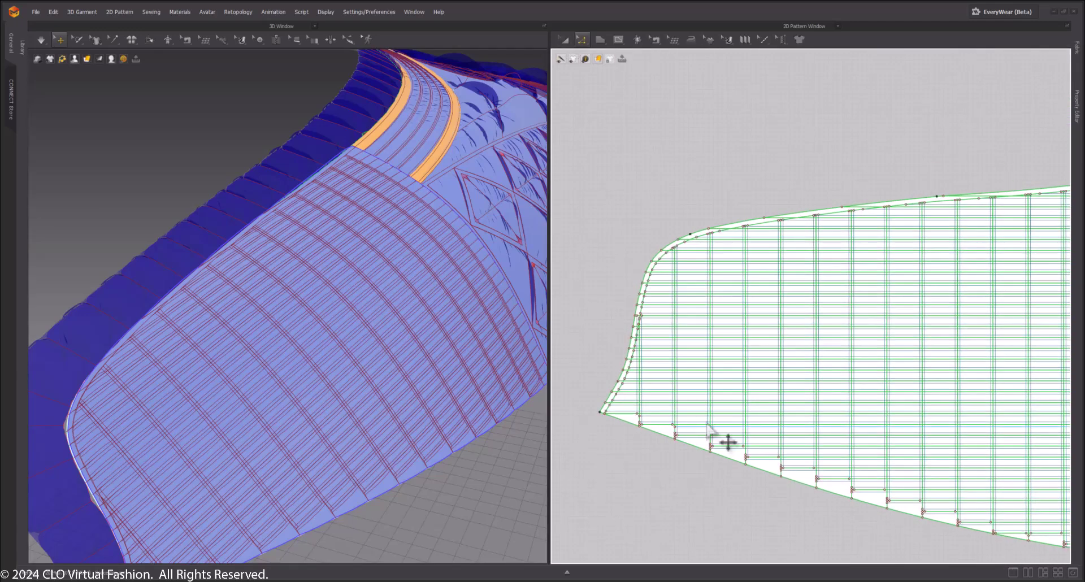
click(673, 346)
click(1073, 96)
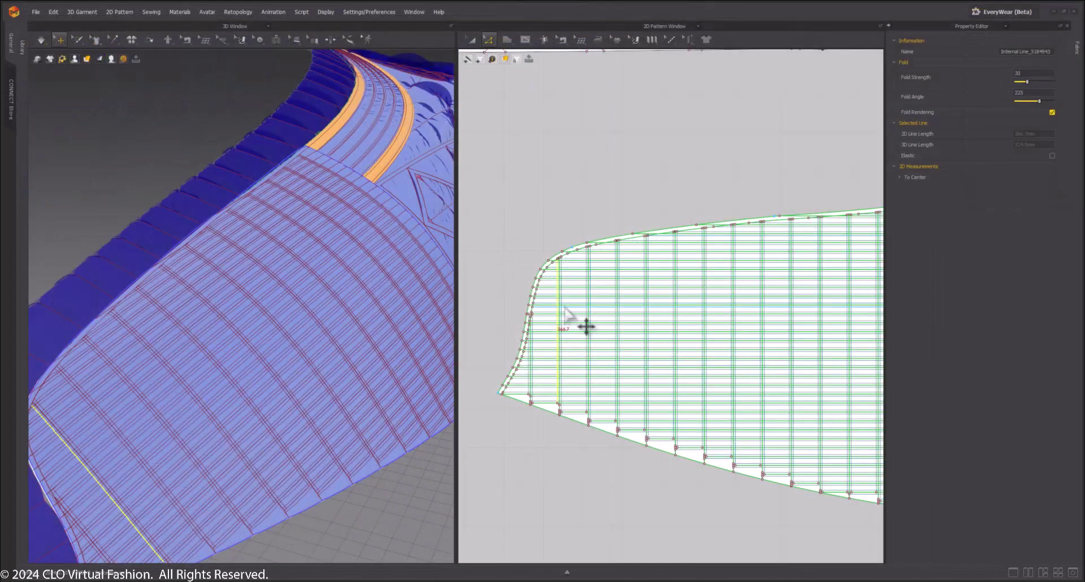
scroll(582, 323, up, 5)
click(545, 289)
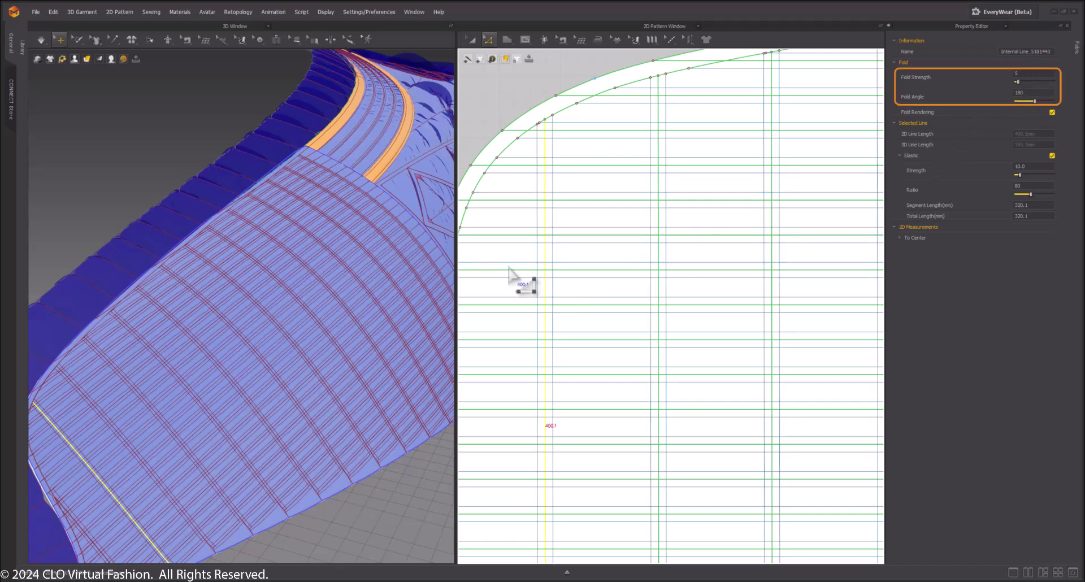
click(553, 251)
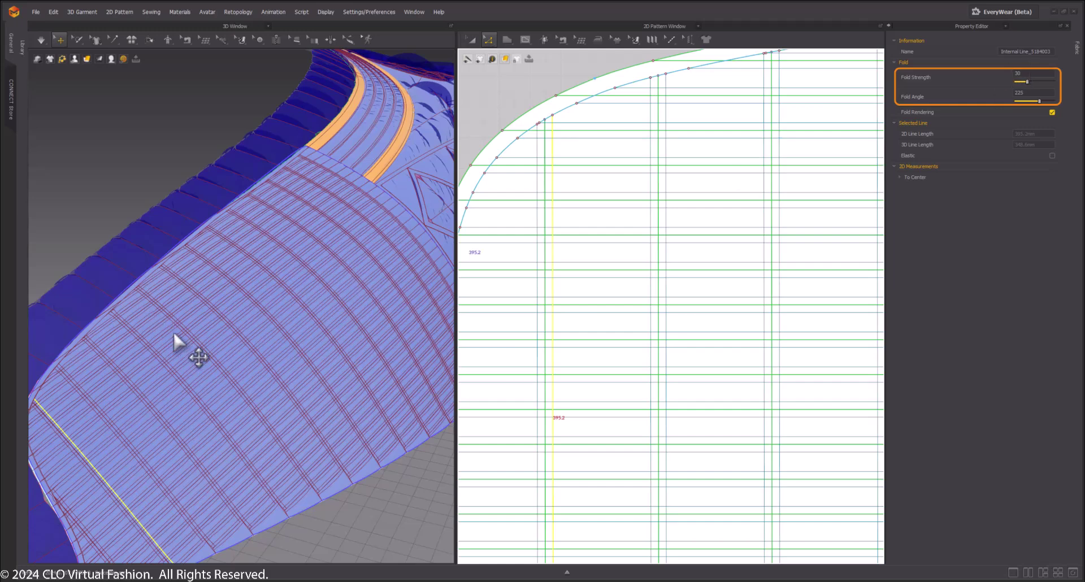
Select the diamond-quilted side panel in 2D and review its Shrinkage Warp and Pressure properties
right_drag(198, 356, 252, 354)
scroll(252, 353, down, 3)
scroll(682, 407, down, 5)
scroll(741, 406, down, 6)
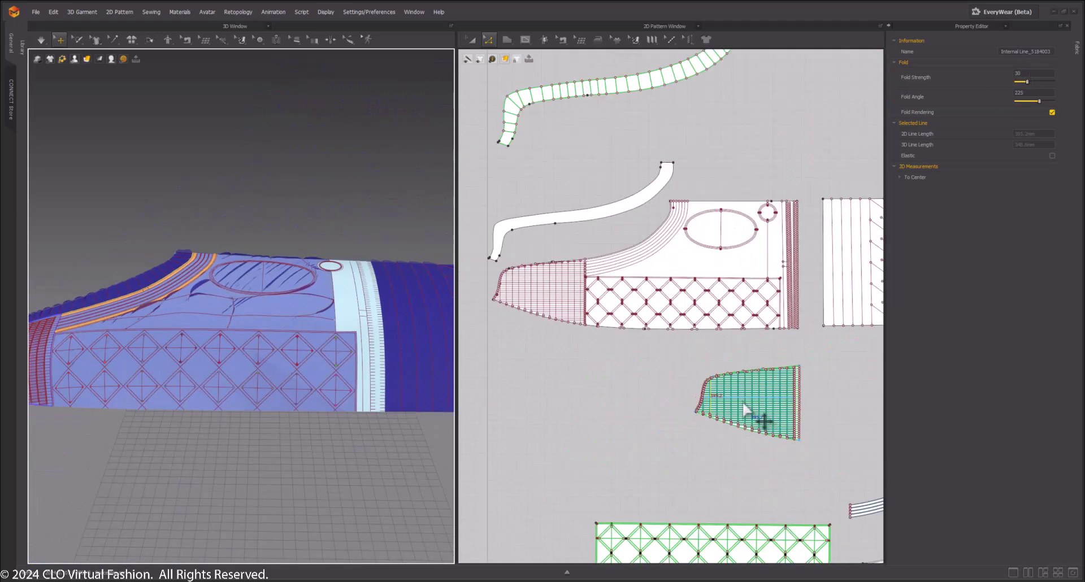
middle_drag(640, 529, 557, 320)
scroll(558, 320, down, 2)
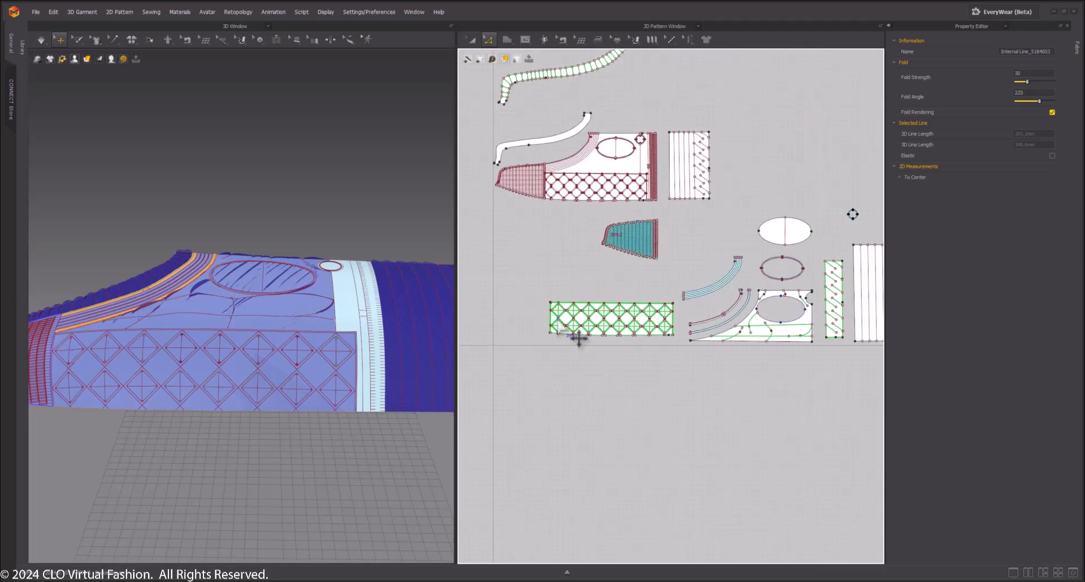
scroll(557, 320, up, 10)
middle_drag(664, 377, 633, 358)
scroll(625, 356, down, 1)
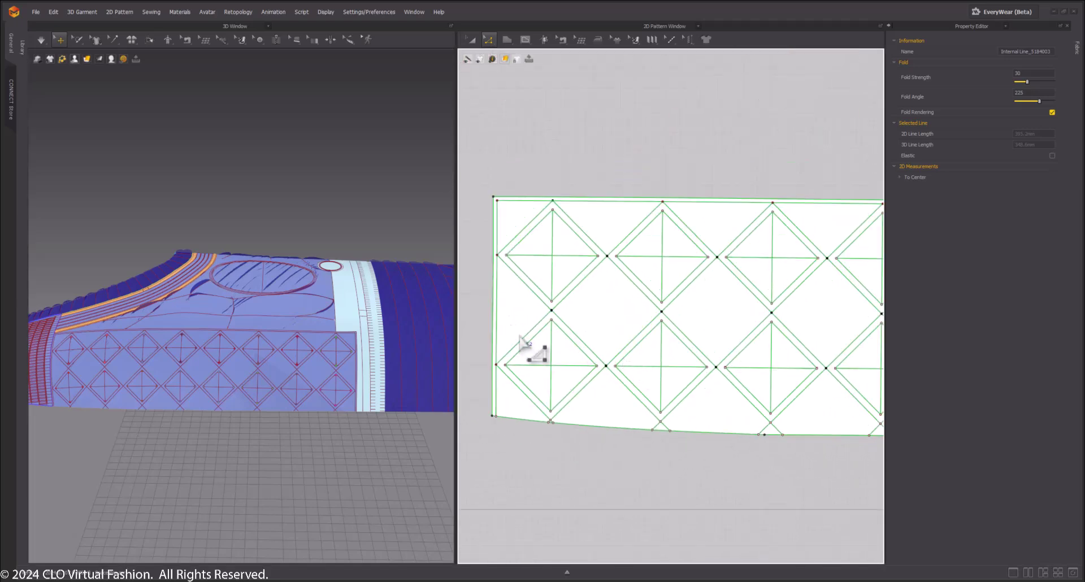
key(a)
click(616, 306)
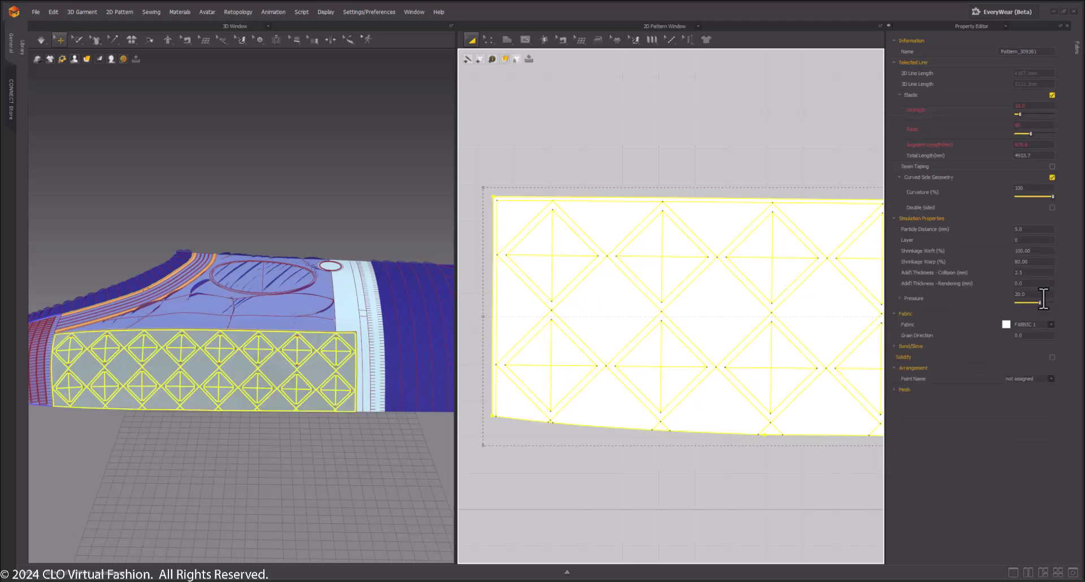
scroll(625, 470, down, 4)
middle_drag(719, 439, 644, 400)
scroll(645, 400, down, 1)
scroll(645, 400, down, 1)
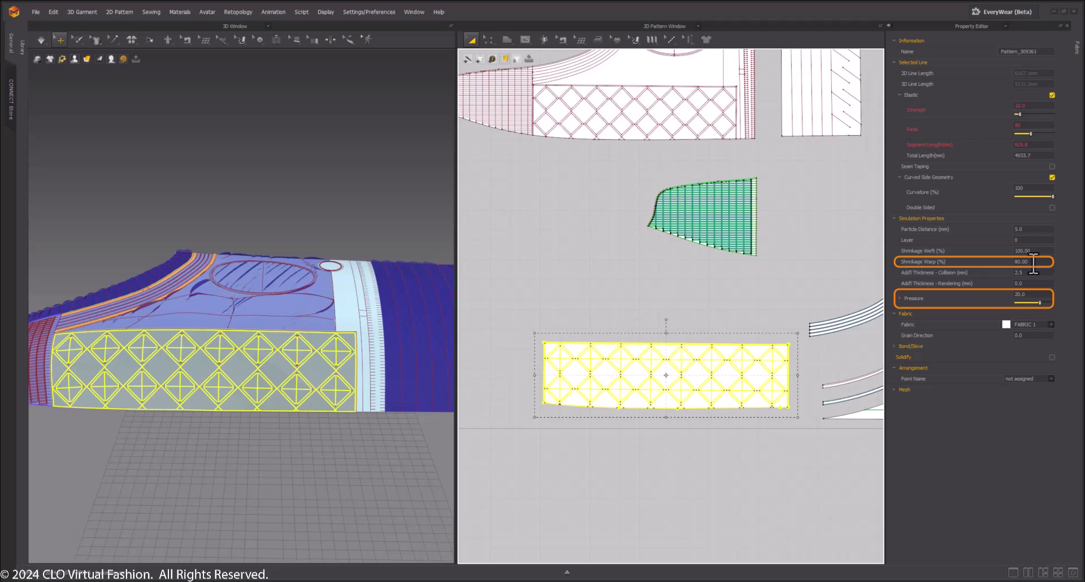
Activate the diamond-quilted side panel on the 3D model
right_drag(194, 219, 260, 175)
click(324, 436)
middle_drag(328, 436, 375, 361)
scroll(366, 378, up, 5)
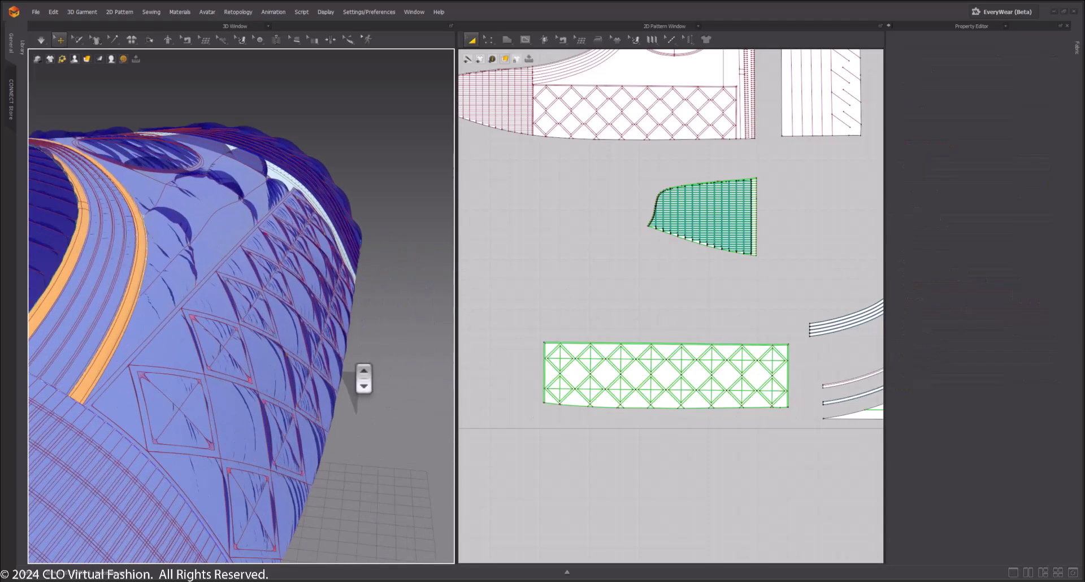
right_drag(354, 432, 308, 333)
right_click(304, 328)
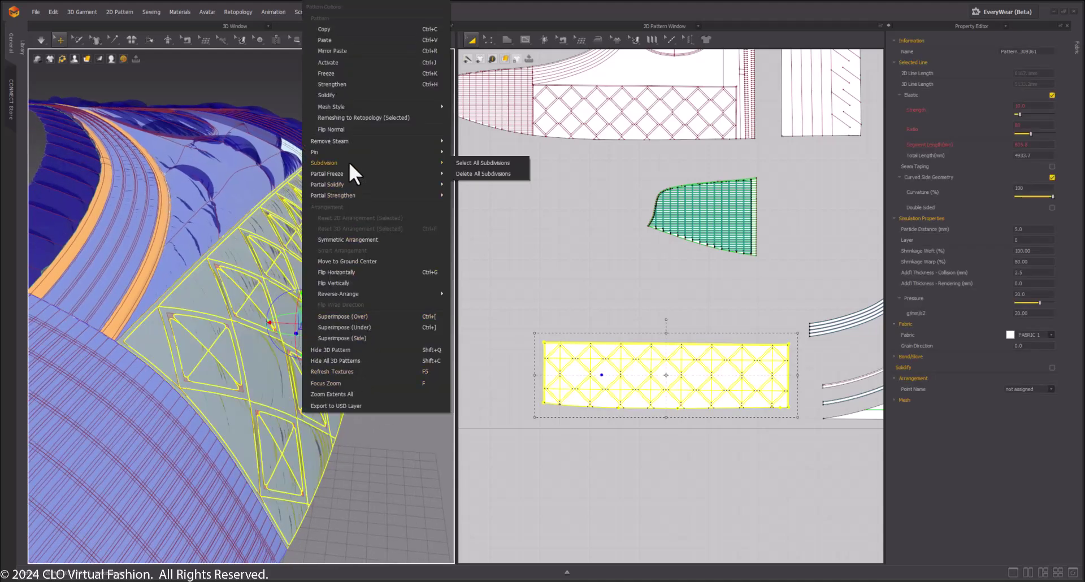
click(343, 62)
click(422, 279)
right_drag(421, 279, 332, 327)
scroll(332, 327, down, 5)
middle_drag(227, 224, 438, 331)
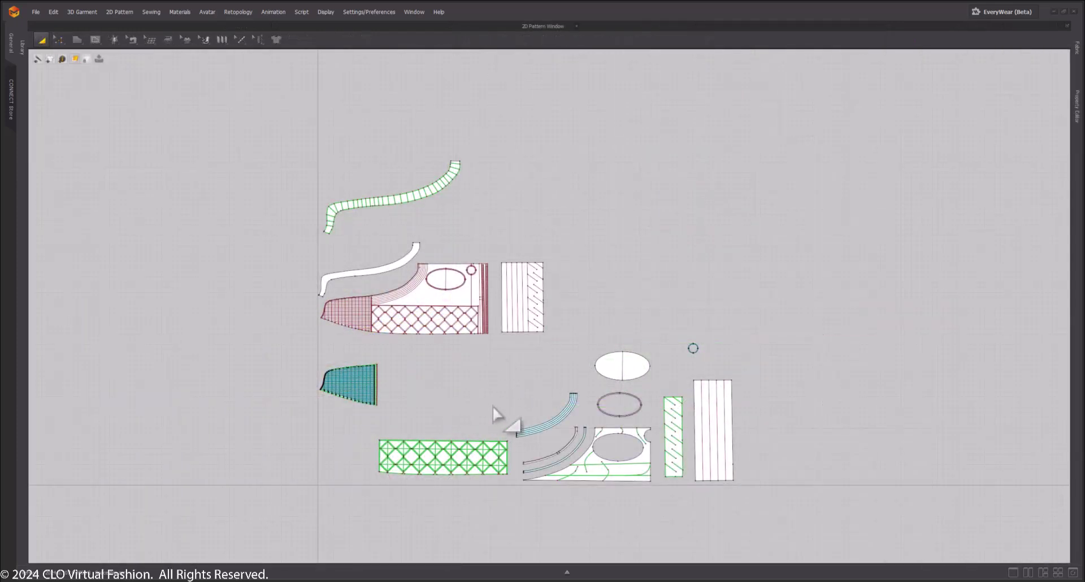
Copy the diamond-quilted panel in the 2D layout and paste the duplicate directly over the original
drag(316, 423, 518, 486)
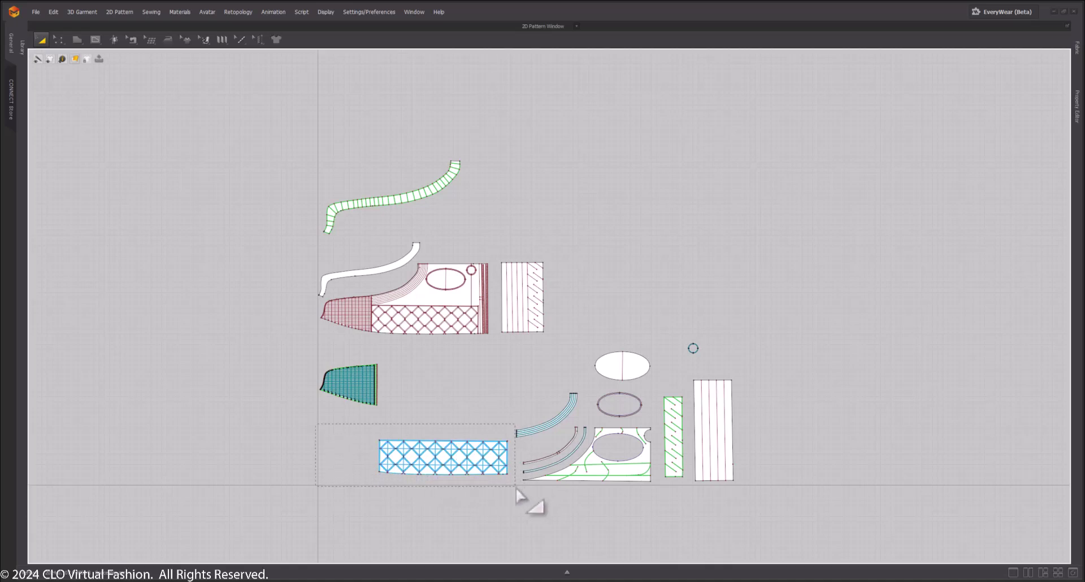
key(ctrl+c)
key(ctrl+v)
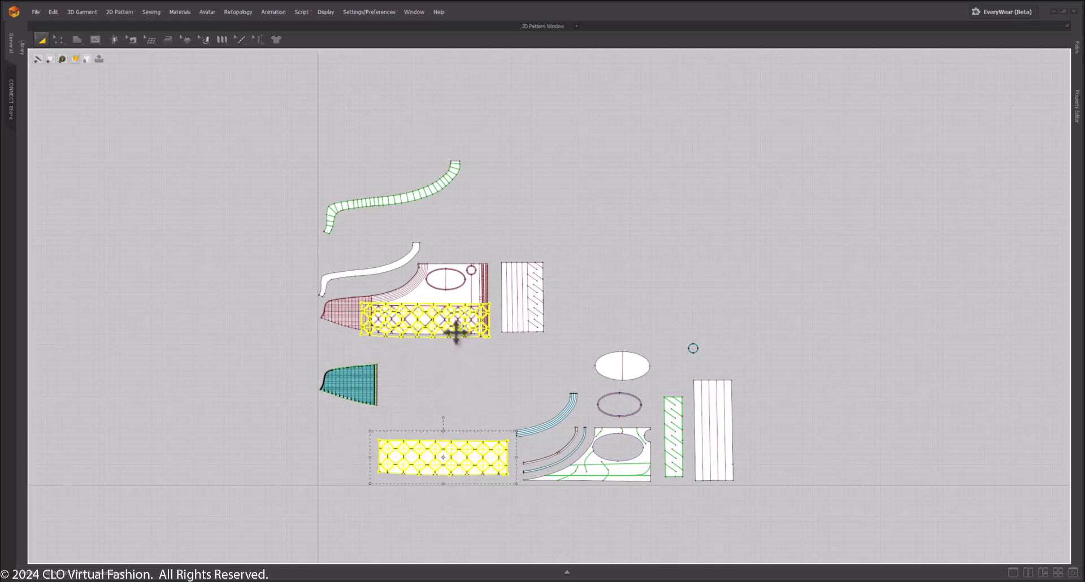
click(475, 470)
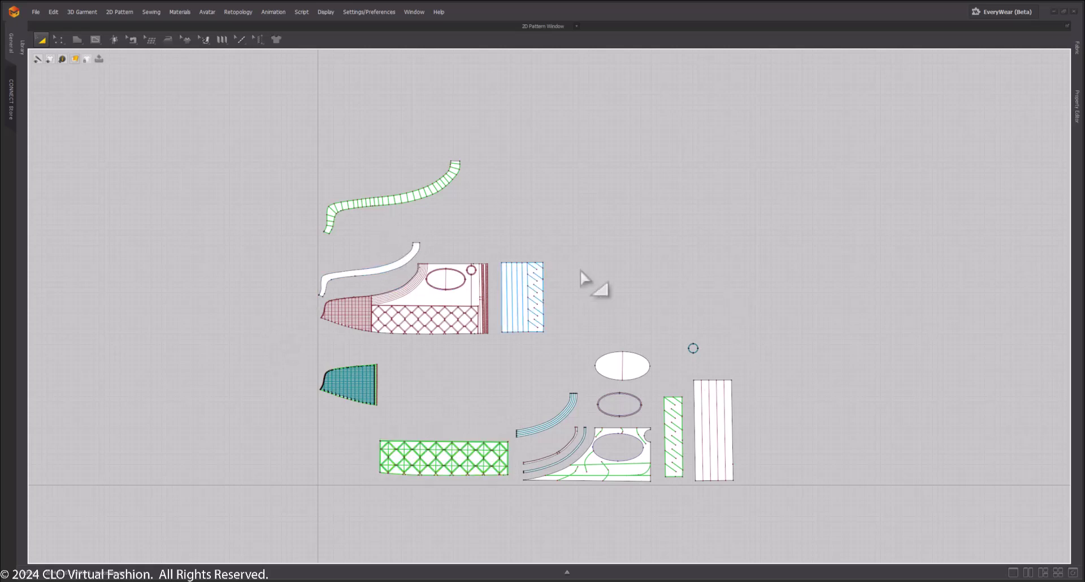
drag(280, 257, 571, 363)
click(617, 311)
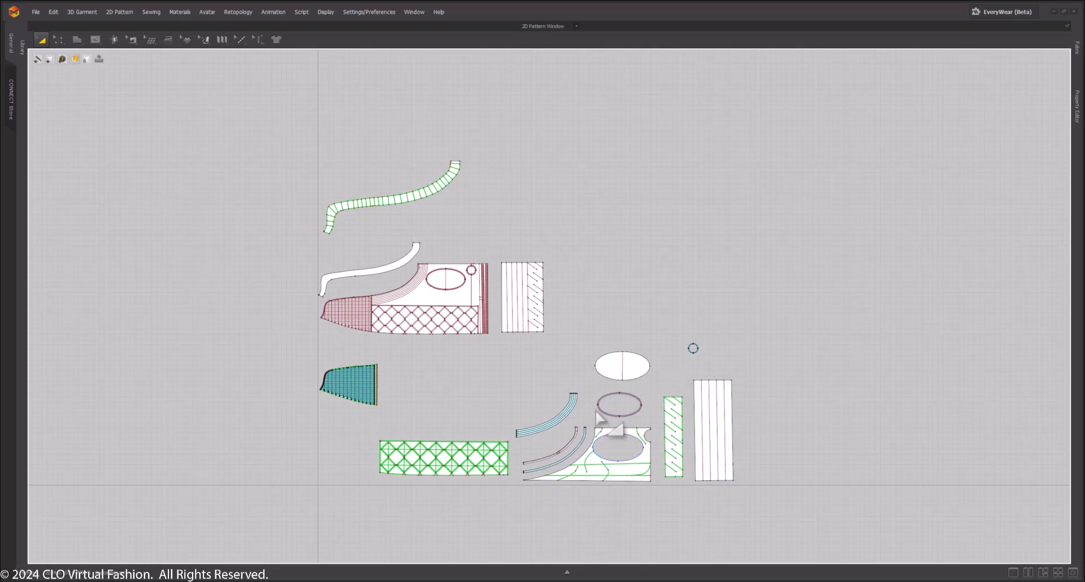
middle_drag(463, 403, 503, 363)
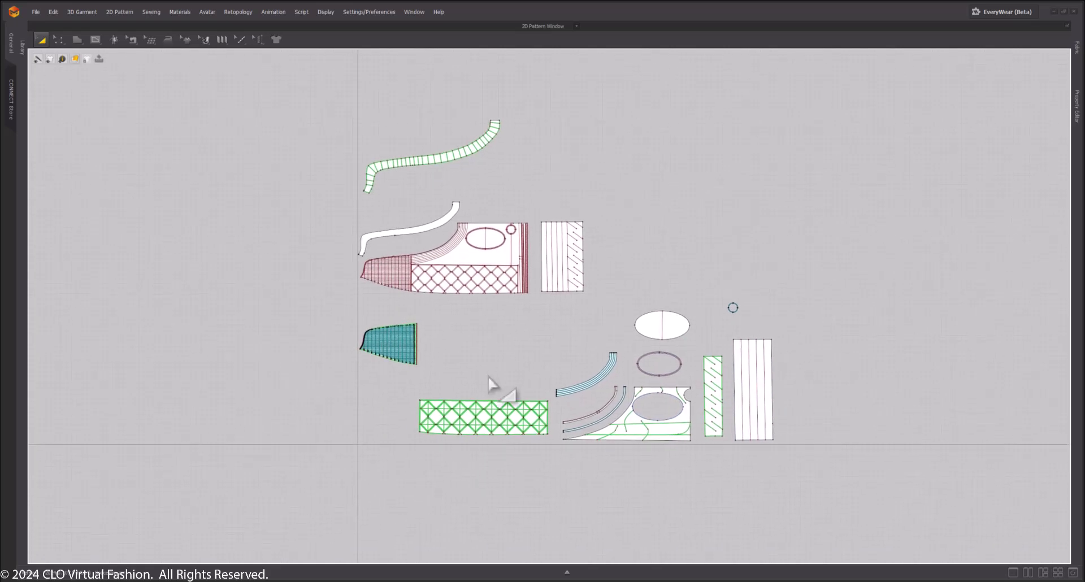
Restore the split 3D and 2D view and select the vertically lined rear panel on the model
click(1026, 574)
right_drag(412, 235, 317, 229)
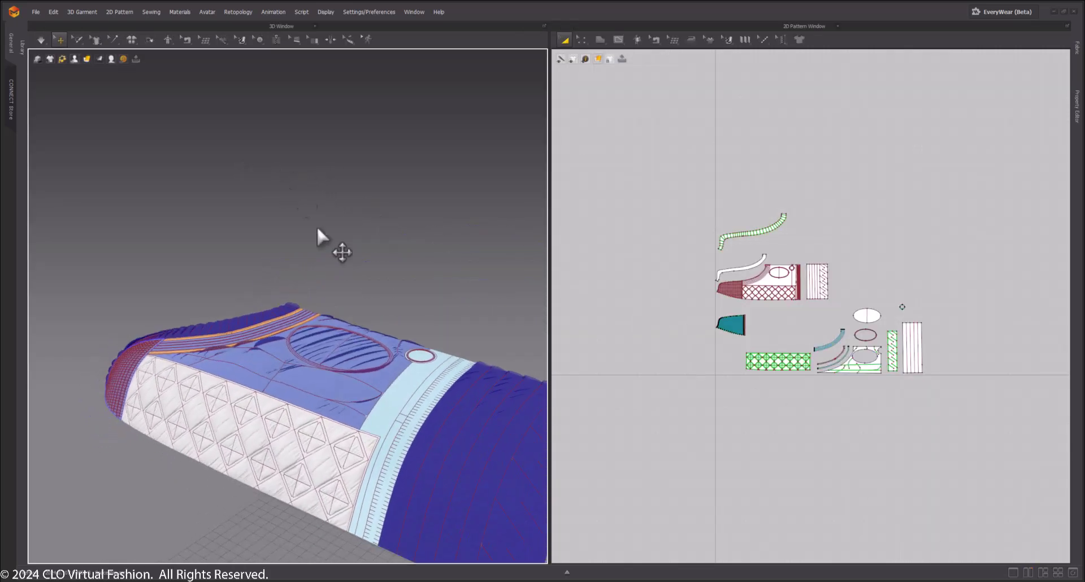
middle_drag(350, 274, 289, 168)
right_drag(289, 169, 445, 169)
middle_drag(435, 183, 356, 227)
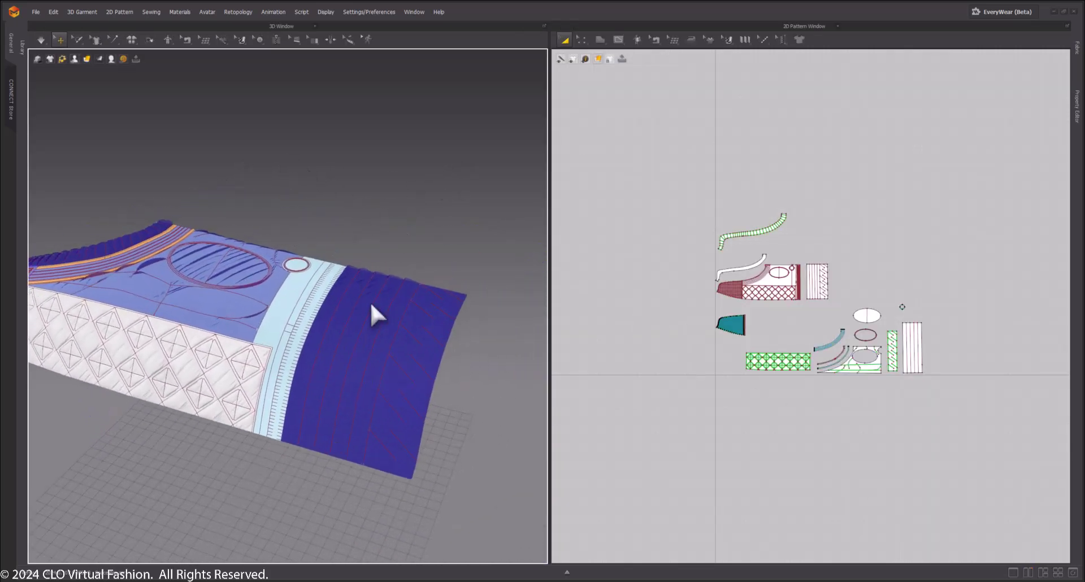
click(369, 302)
right_drag(432, 215, 333, 231)
middle_drag(404, 250, 367, 261)
right_drag(367, 261, 343, 290)
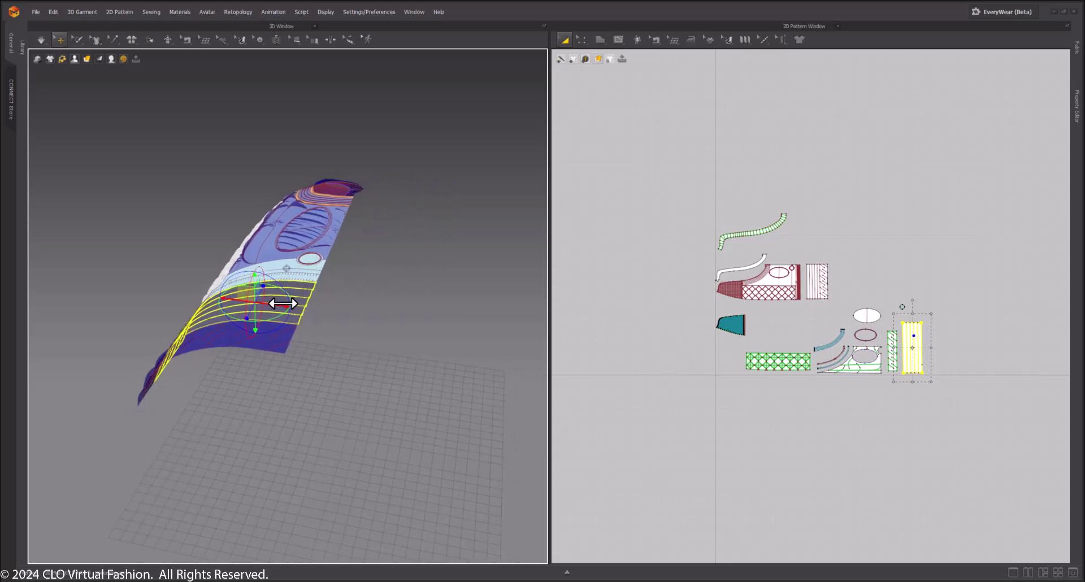
Copy the vertically lined rear panel and mirror-paste a duplicate onto the opposite side of the 3D model
right_click(919, 356)
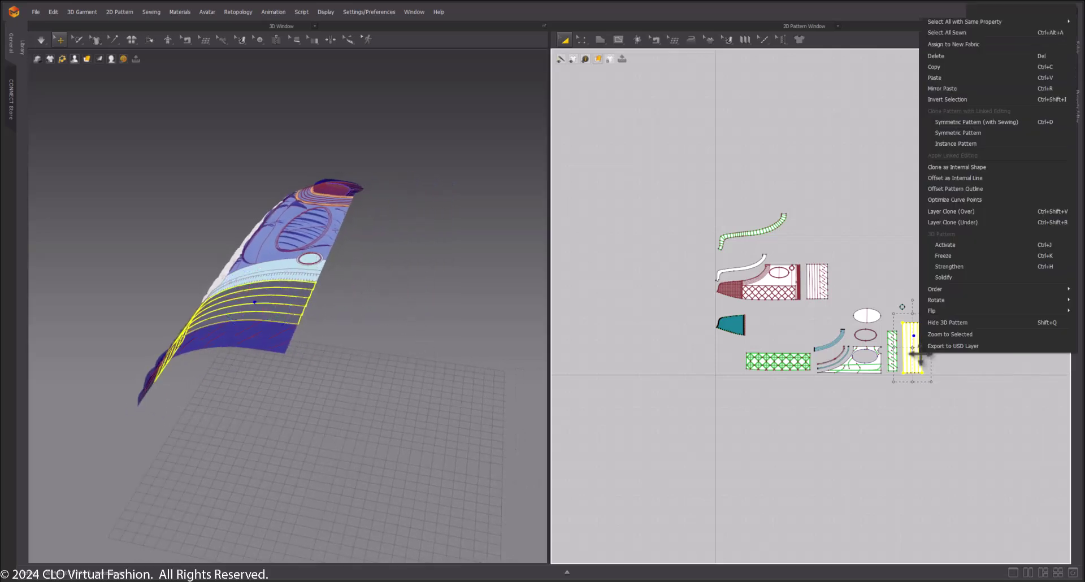
click(955, 66)
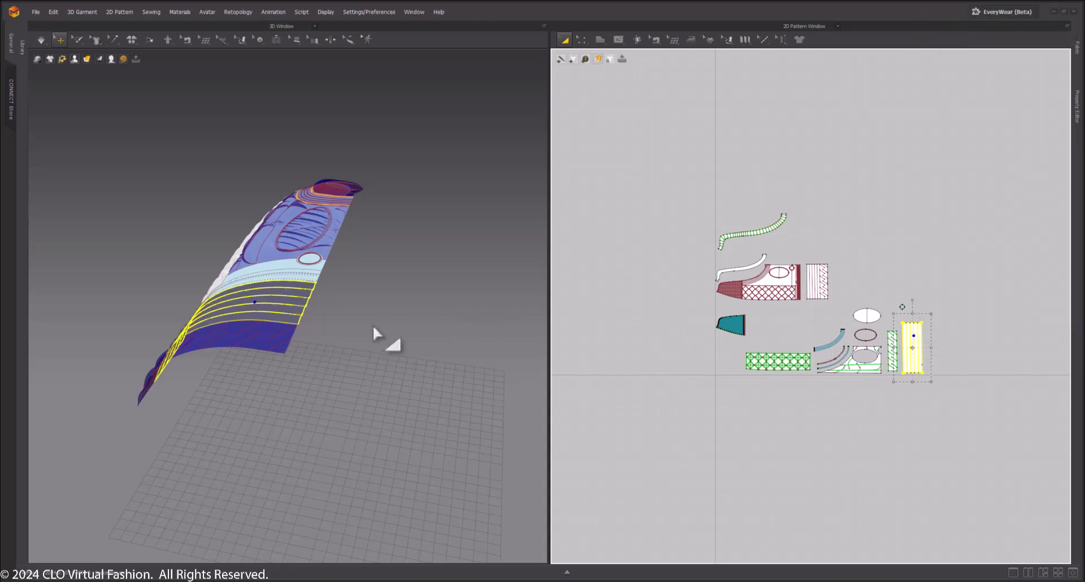
right_click(359, 312)
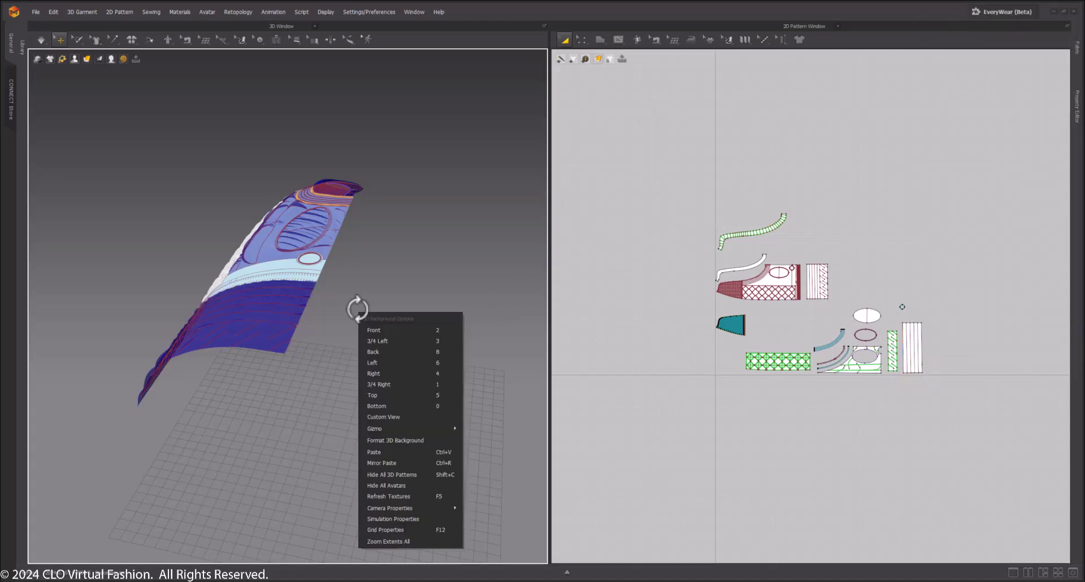
click(391, 463)
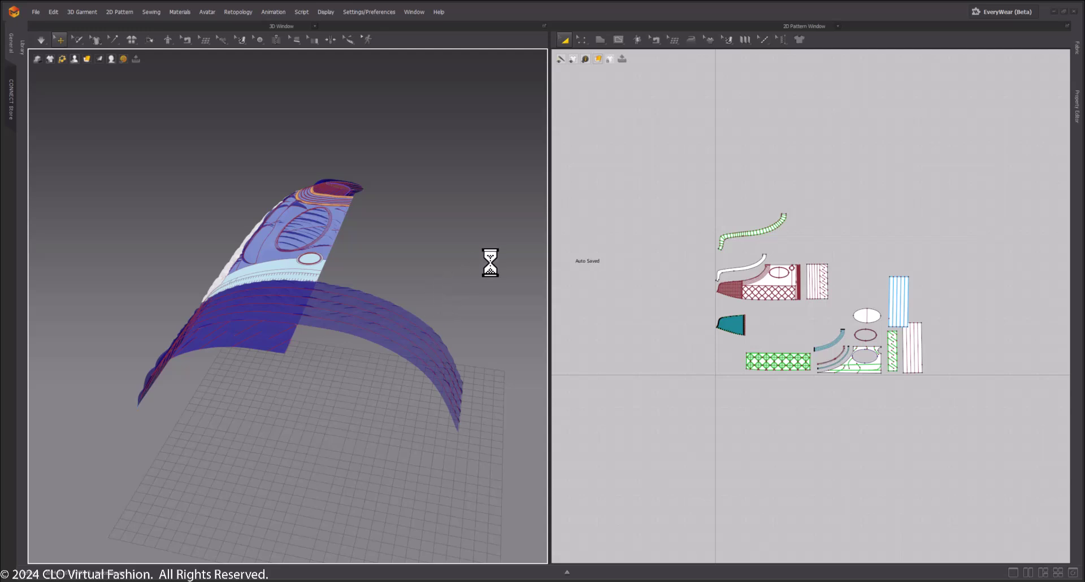
right_click(472, 252)
click(435, 240)
Examine the centre joint between the lined rear panel and its mirrored copy from several angles
right_drag(417, 251, 386, 290)
click(202, 345)
right_drag(319, 290, 442, 310)
click(151, 432)
click(304, 385)
right_drag(303, 385, 265, 388)
middle_drag(265, 389, 343, 342)
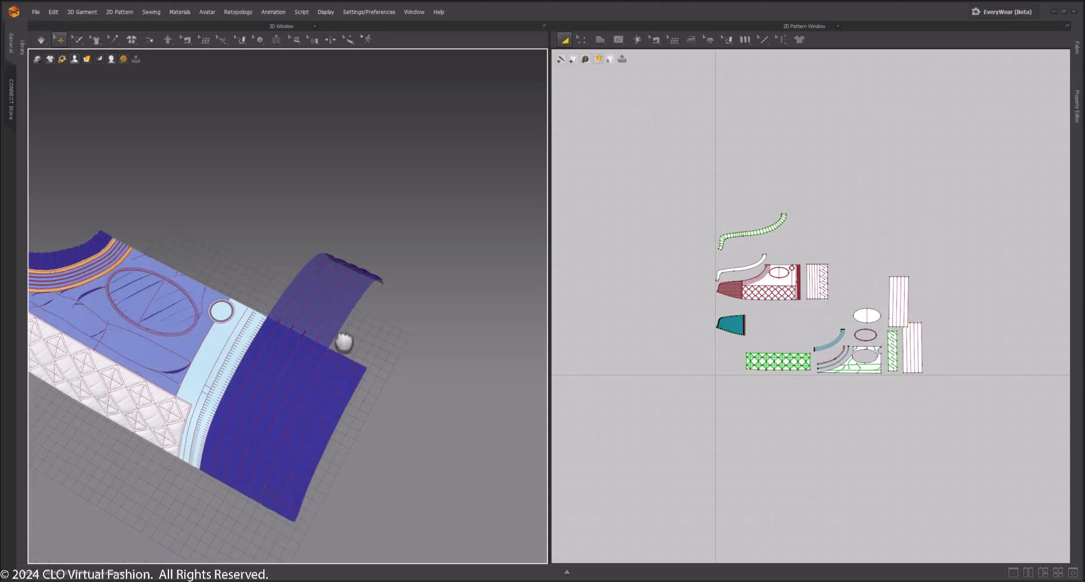
scroll(329, 361, up, 5)
right_drag(329, 361, 322, 279)
click(361, 161)
scroll(362, 166, down, 2)
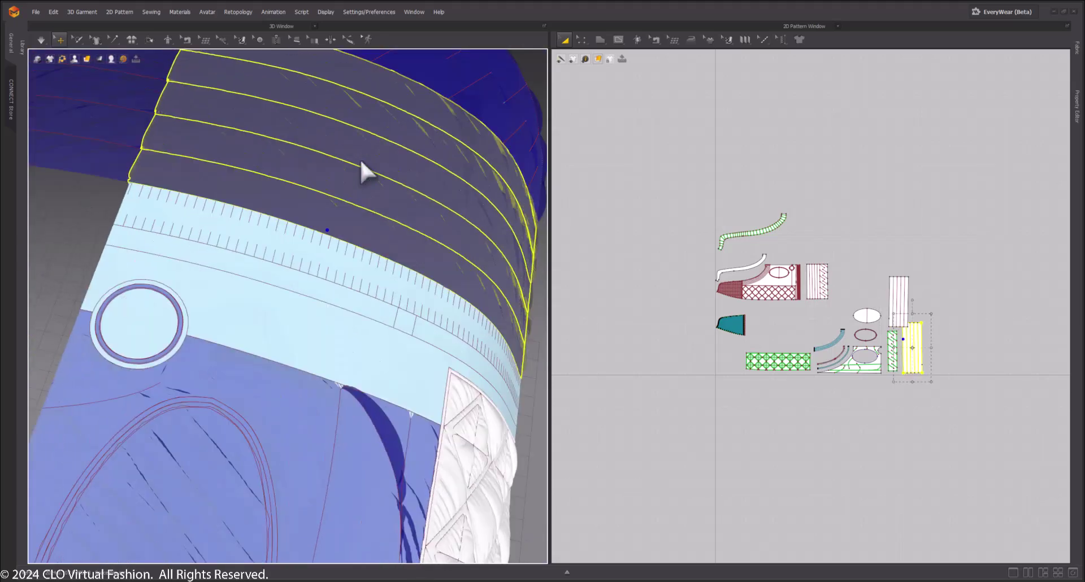
right_drag(362, 167, 217, 231)
middle_drag(216, 232, 288, 279)
scroll(288, 279, down, 2)
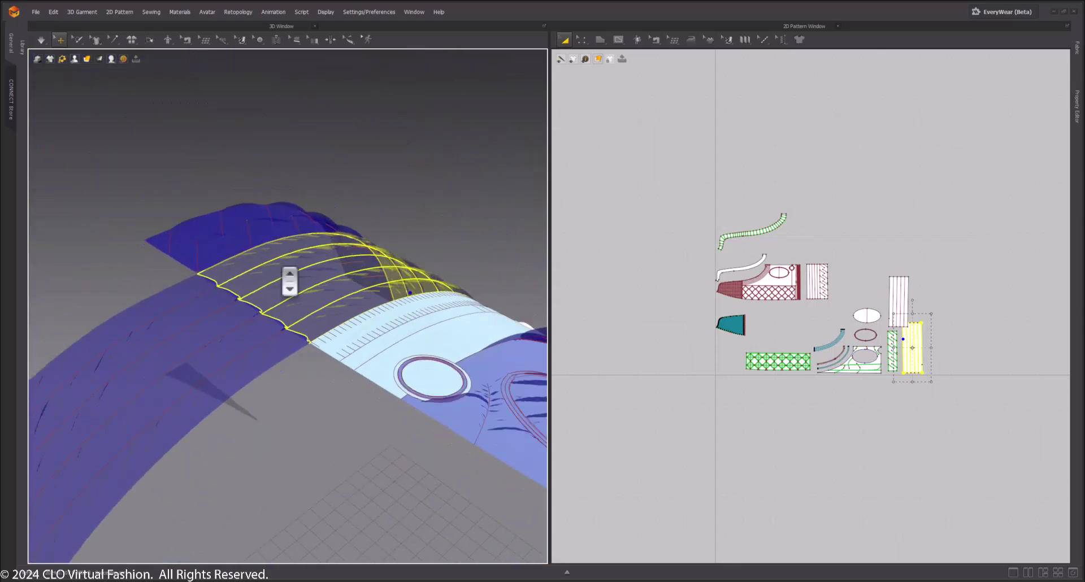
Select both the lined rear panel and its mirrored copy on the 3D model and activate them
click(474, 143)
middle_drag(424, 218, 378, 216)
click(299, 325)
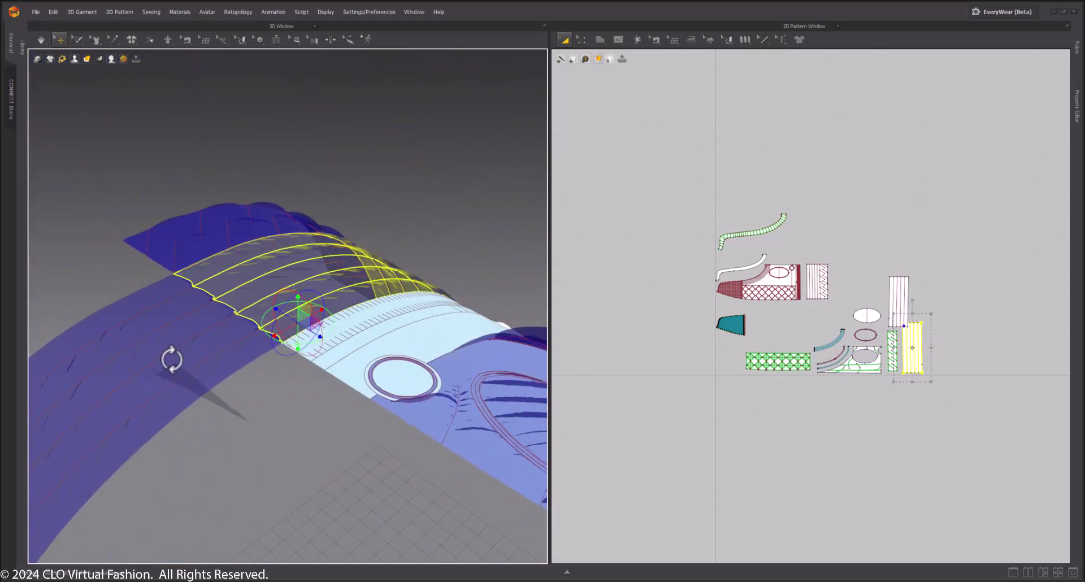
right_drag(175, 358, 178, 333)
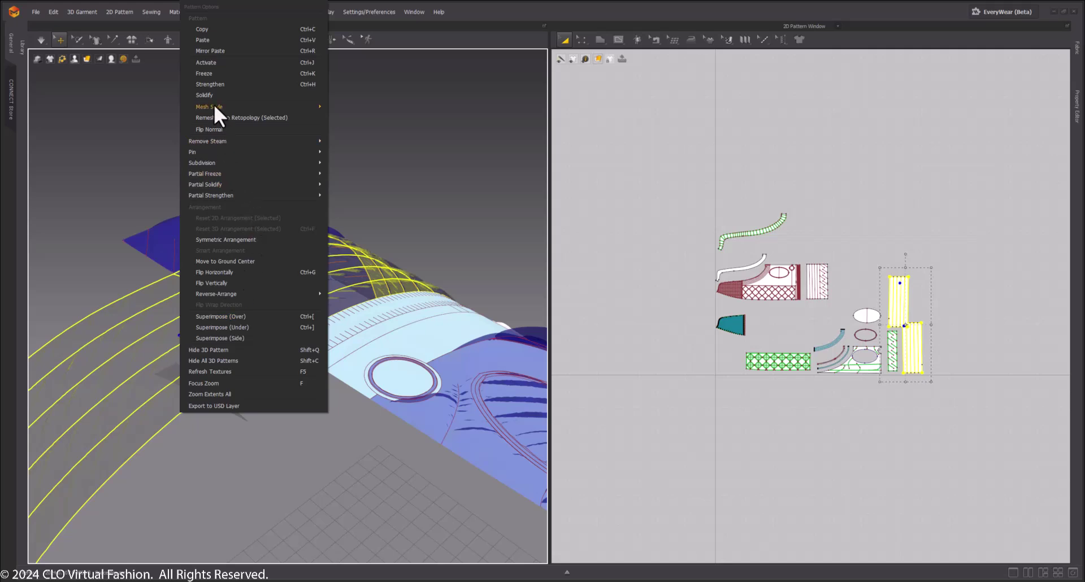
click(216, 63)
click(418, 179)
Inspect the centre seam and surface folds of the two activated rear panels
scroll(339, 180, up, 2)
right_drag(339, 181, 304, 193)
right_drag(462, 345, 310, 354)
scroll(344, 334, up, 3)
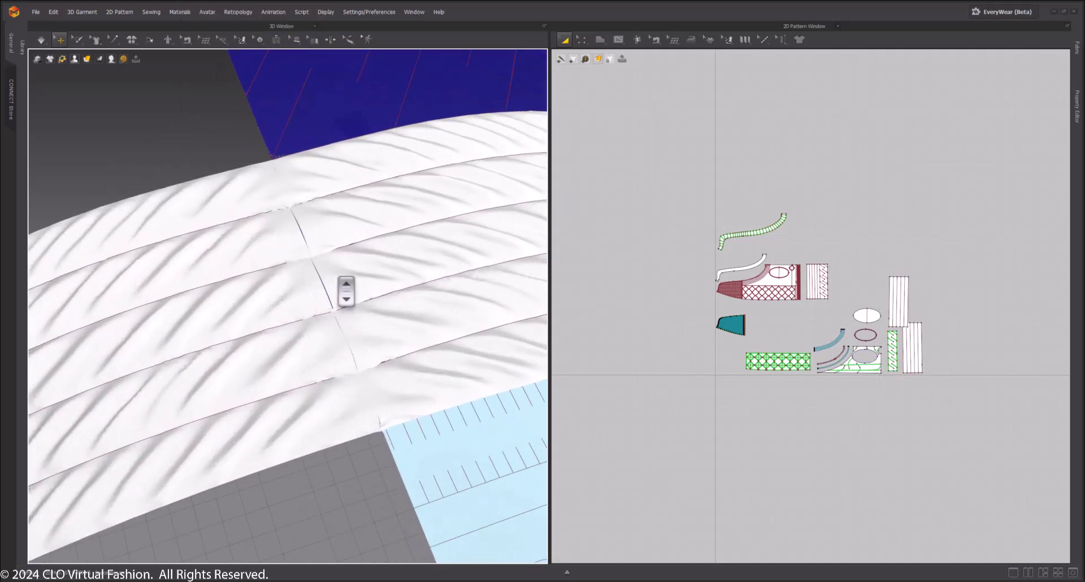
scroll(341, 505, down, 6)
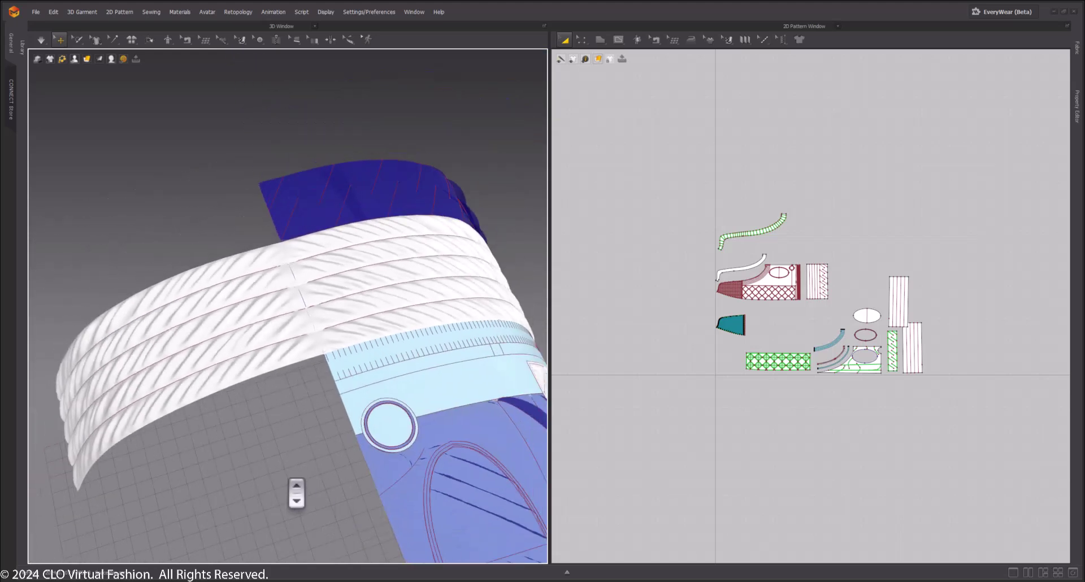
right_drag(293, 492, 238, 332)
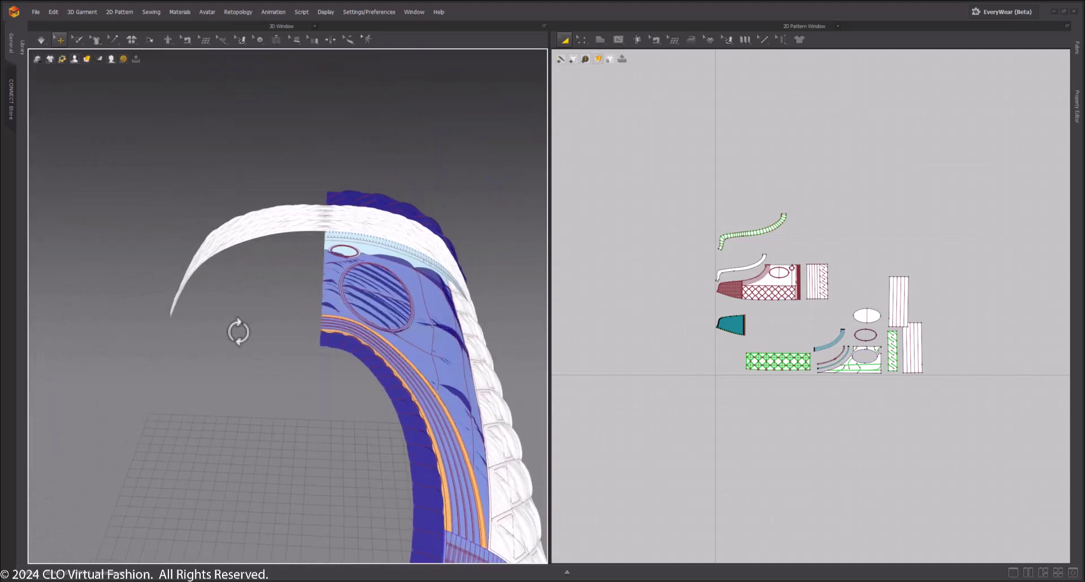
Set the particle distance of the segmented curved edge strip to 20 mm
click(379, 359)
right_drag(185, 470, 97, 428)
scroll(749, 254, up, 8)
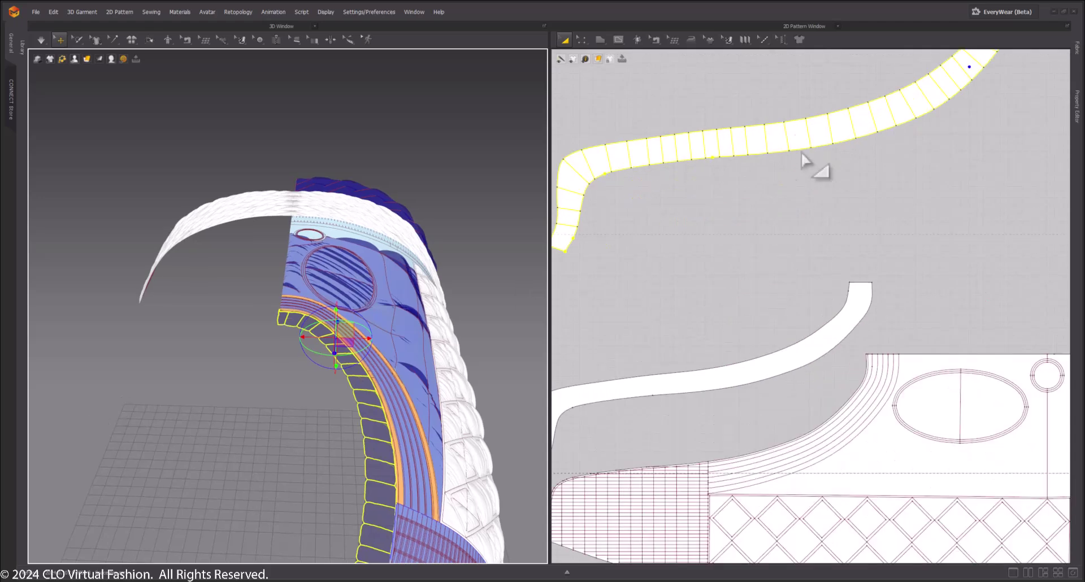
click(1077, 107)
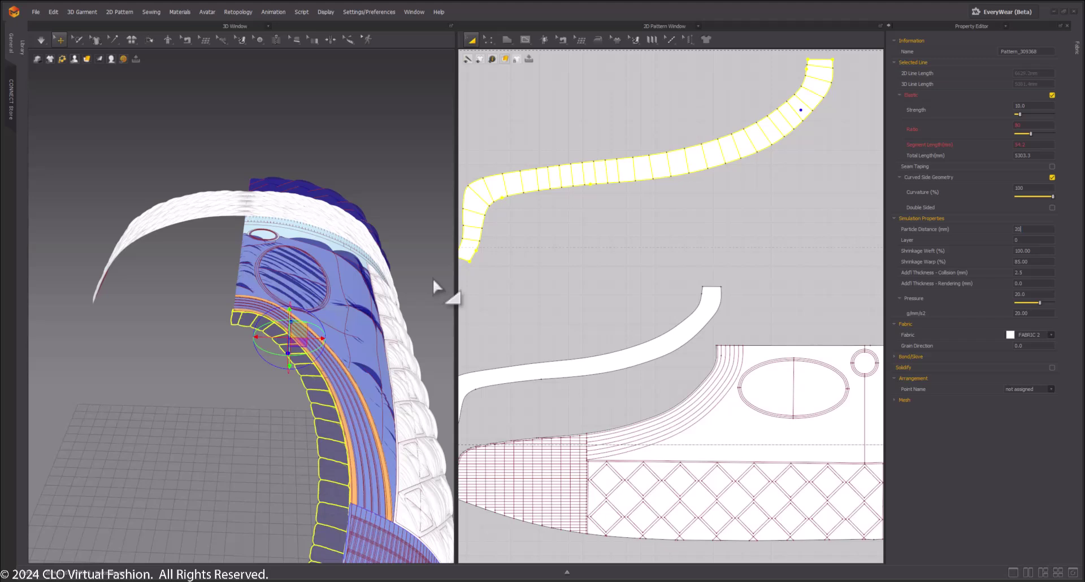
key(Return)
Activate the segmented curved edge strip on the 3D model
scroll(275, 322, down, 3)
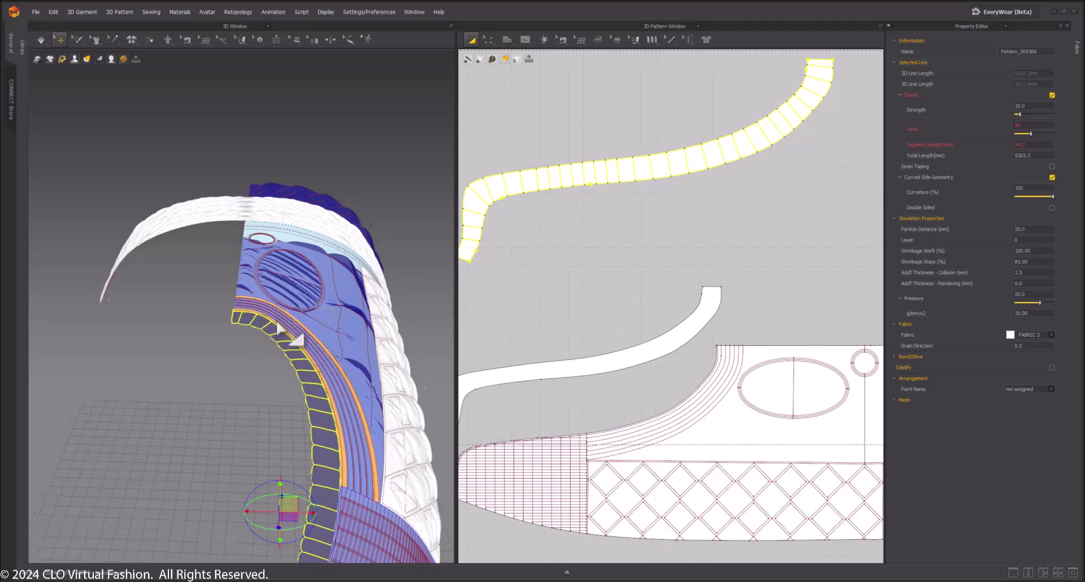
middle_drag(279, 363, 288, 296)
scroll(592, 236, down, 4)
middle_drag(574, 148, 591, 201)
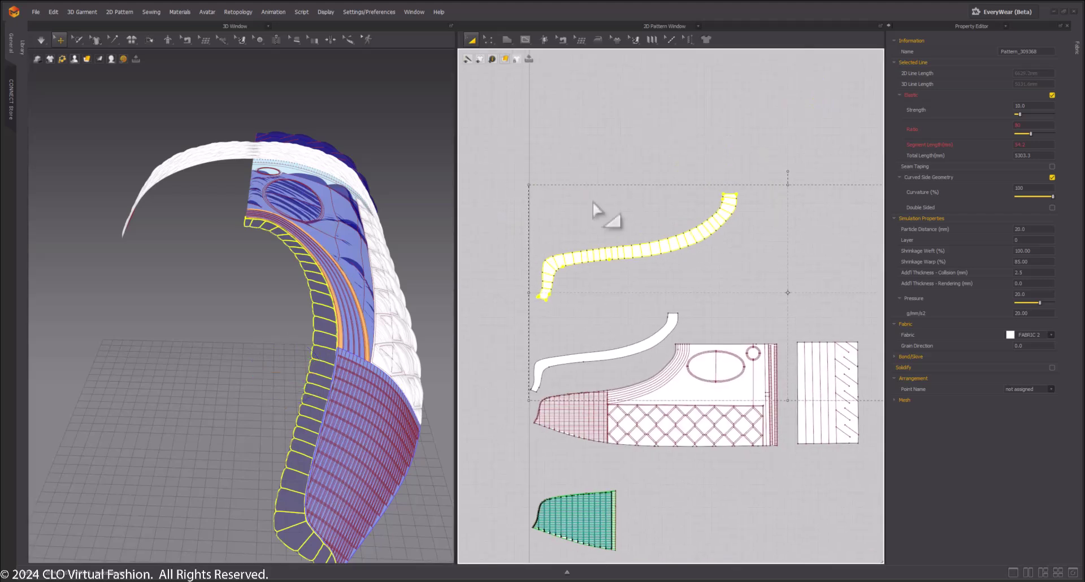
click(591, 201)
click(326, 298)
right_click(324, 297)
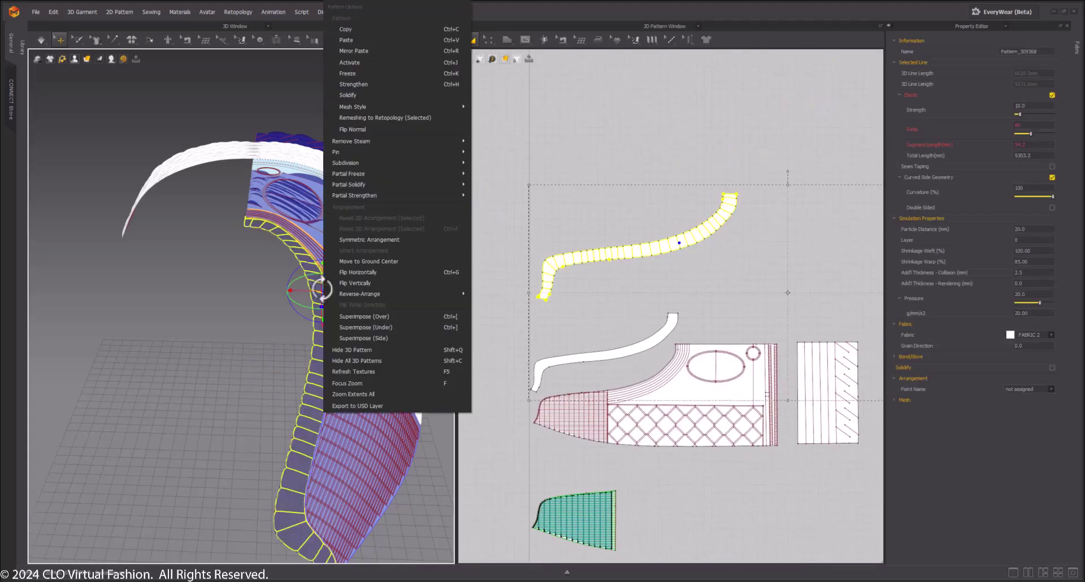
click(361, 65)
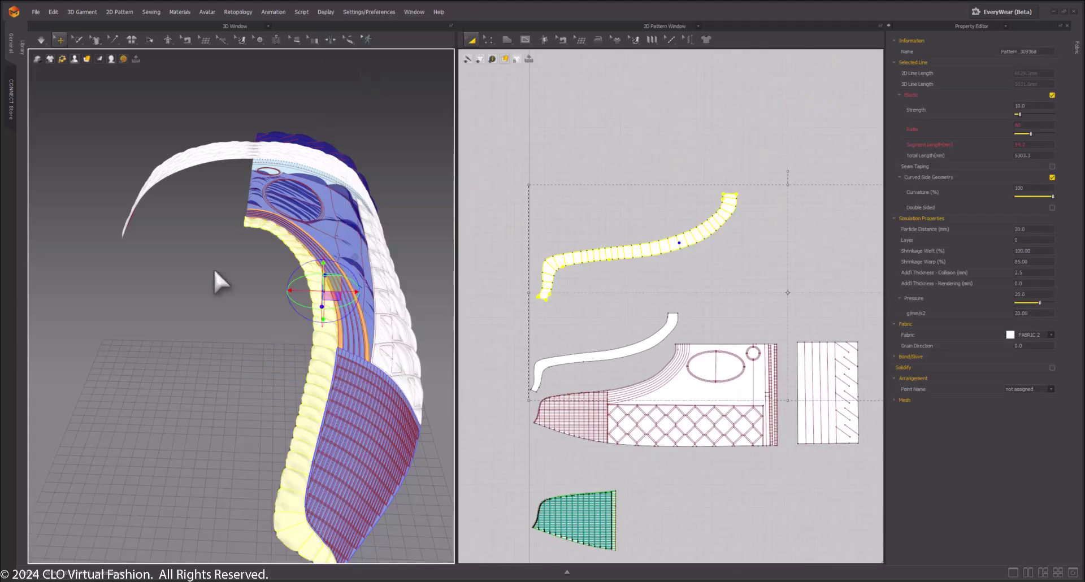
right_drag(221, 293, 236, 318)
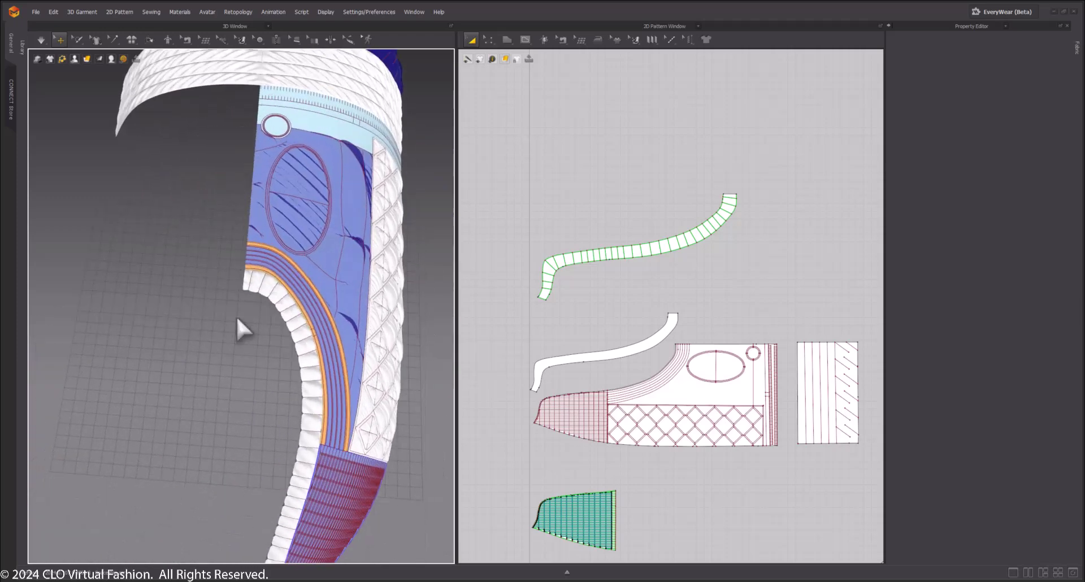
Try duplicating the activated segmented strip on the opposite side with a copy and mirror paste
click(274, 286)
right_click(624, 255)
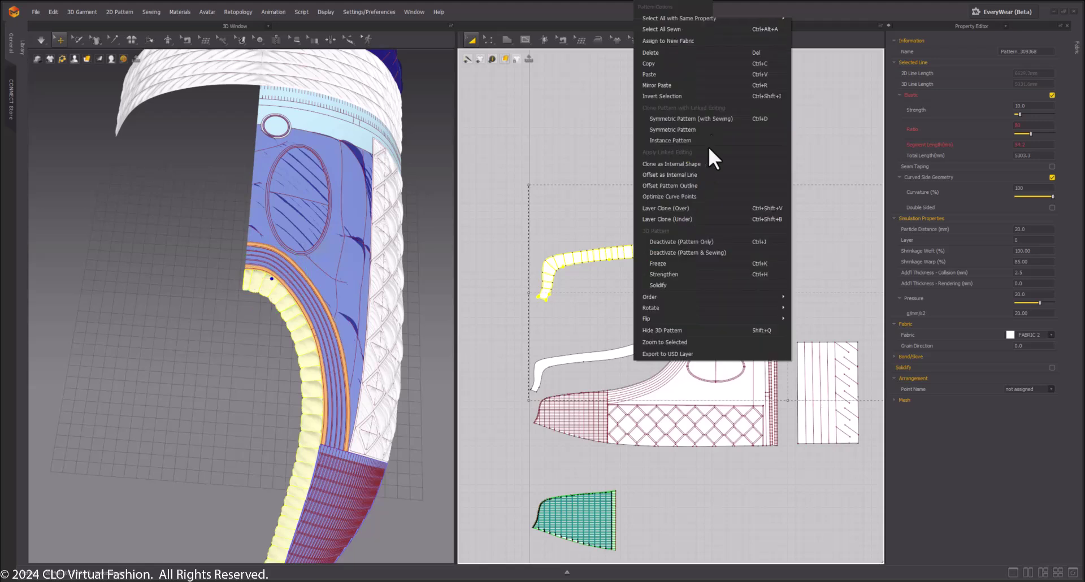
click(650, 59)
click(169, 457)
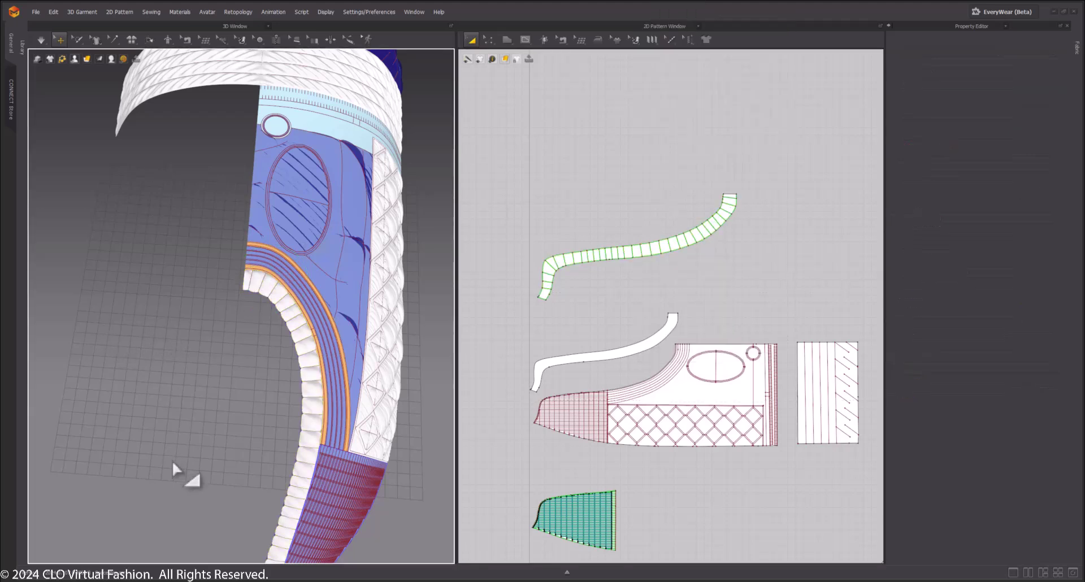
middle_drag(173, 460, 238, 306)
right_click(218, 278)
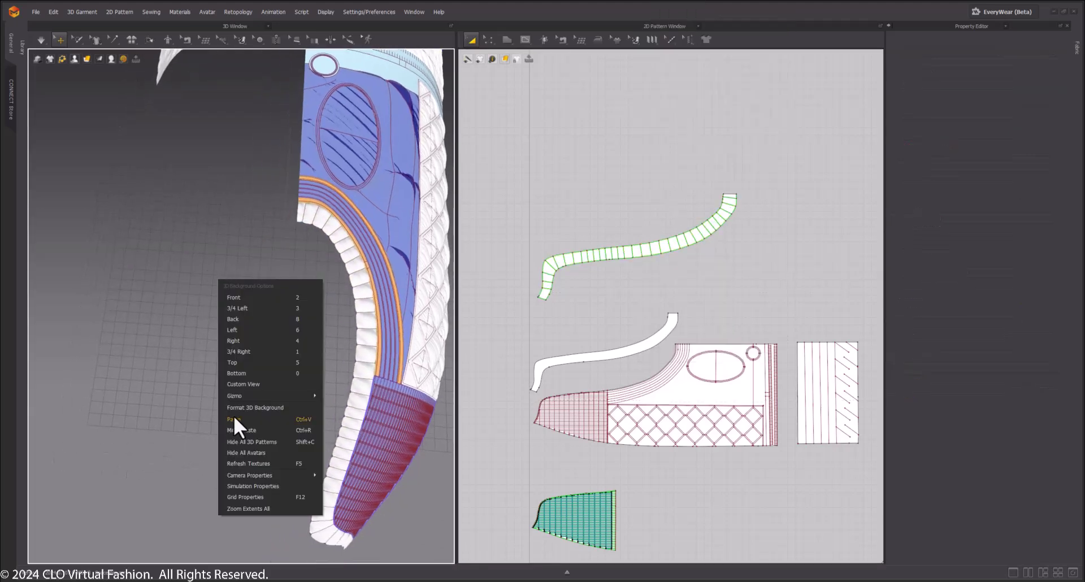
click(253, 430)
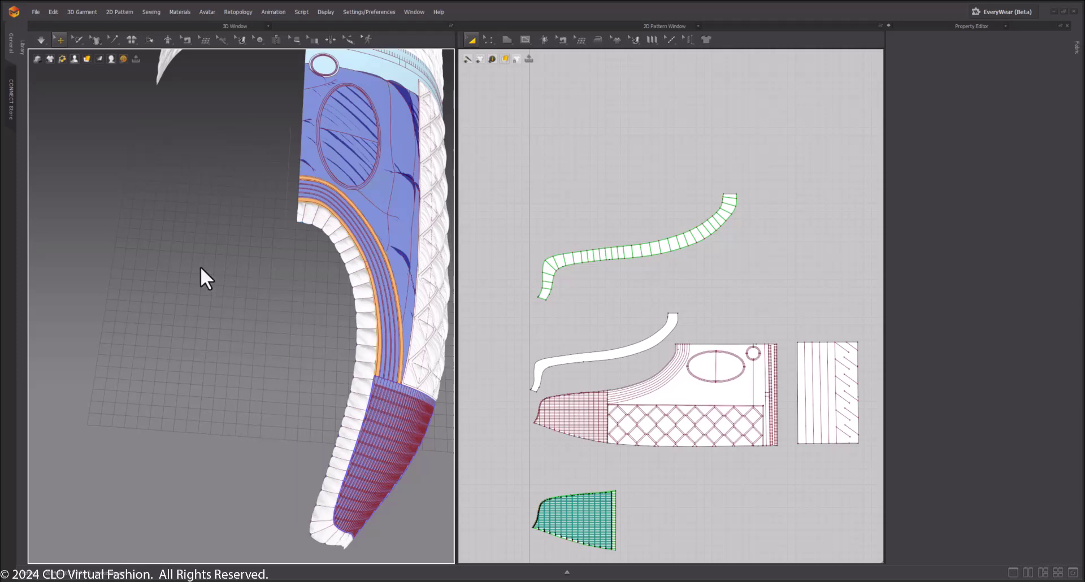
Check the centre joint between the segmented strips and delete the mirrored copy
right_drag(200, 266, 234, 287)
scroll(218, 361, up, 10)
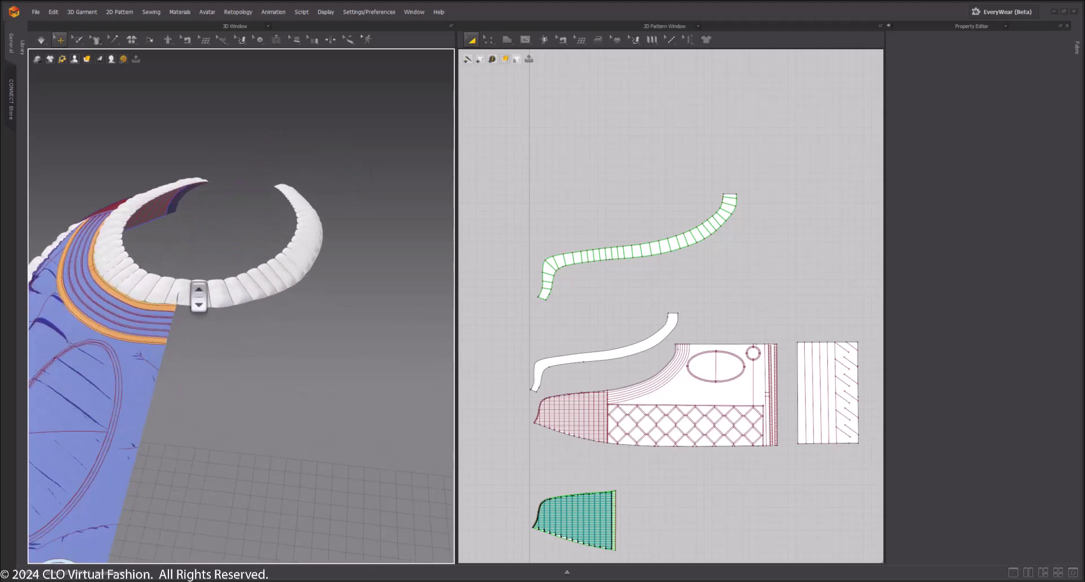
right_drag(226, 358, 237, 354)
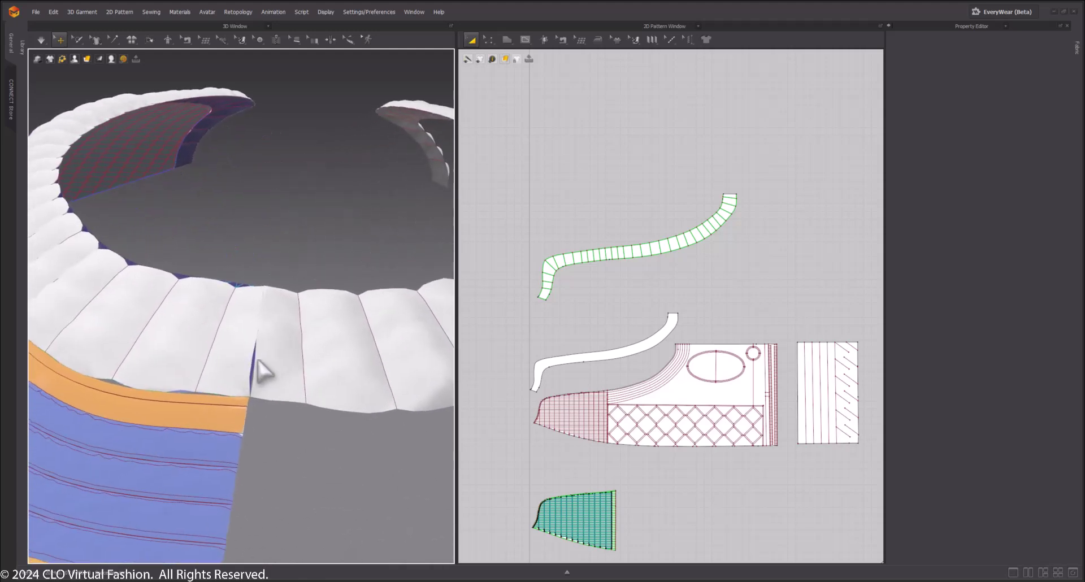
right_click(707, 192)
scroll(615, 157, down, 5)
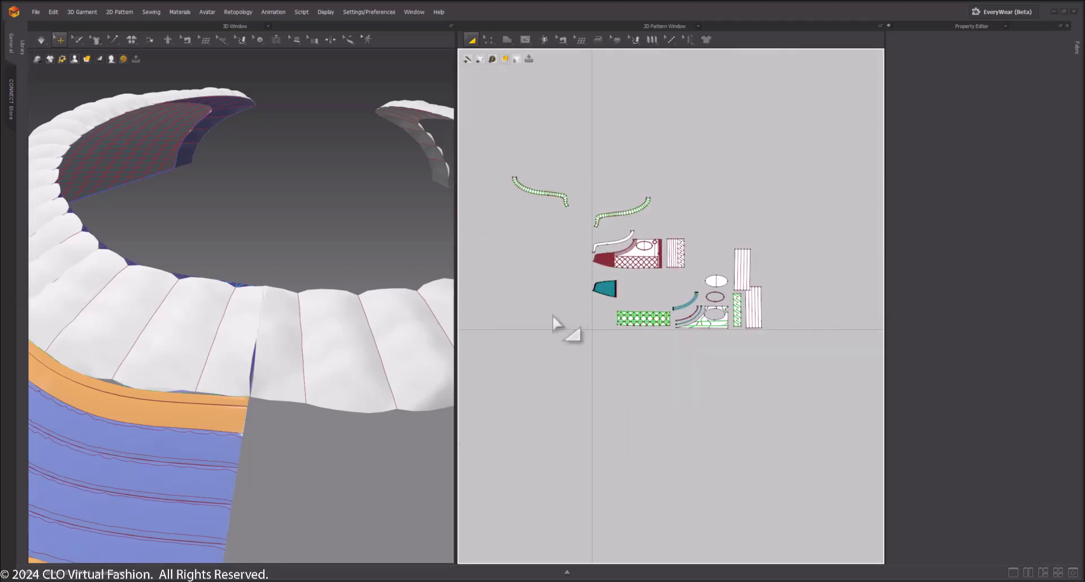
right_drag(209, 248, 280, 285)
click(272, 281)
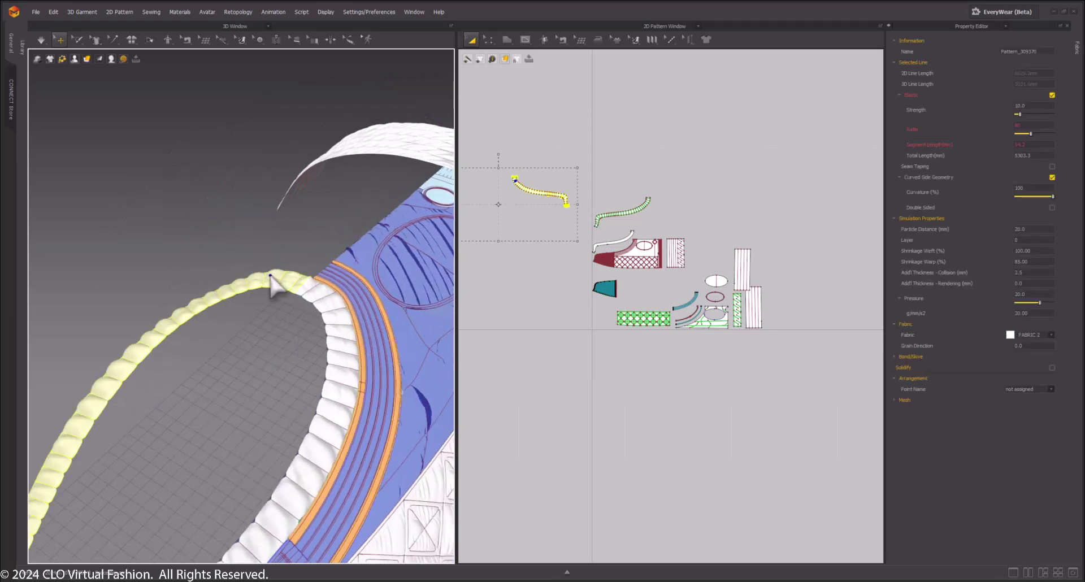
key(Delete)
Select the plain curved strip and the segmented strip above it, and clone both as Symmetric Pattern (with Sewing) beside the originals
scroll(582, 206, up, 4)
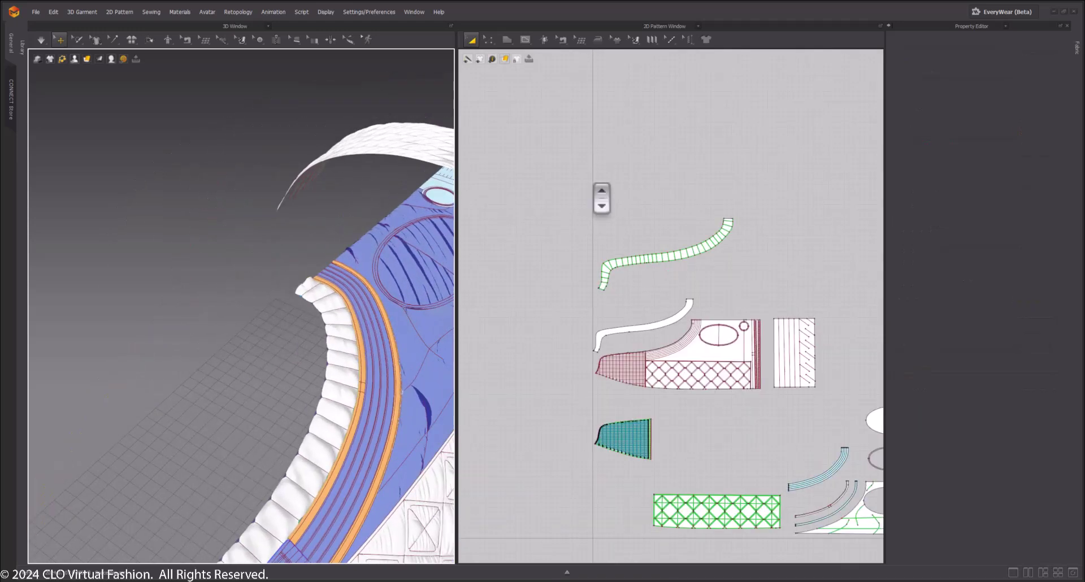
click(650, 330)
scroll(686, 274, up, 3)
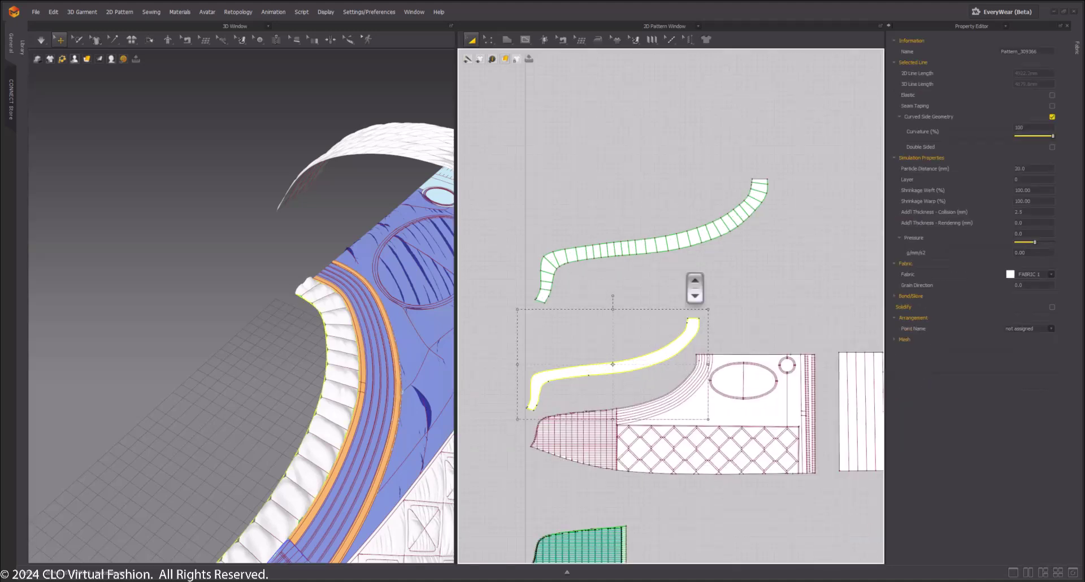
shift+click(683, 240)
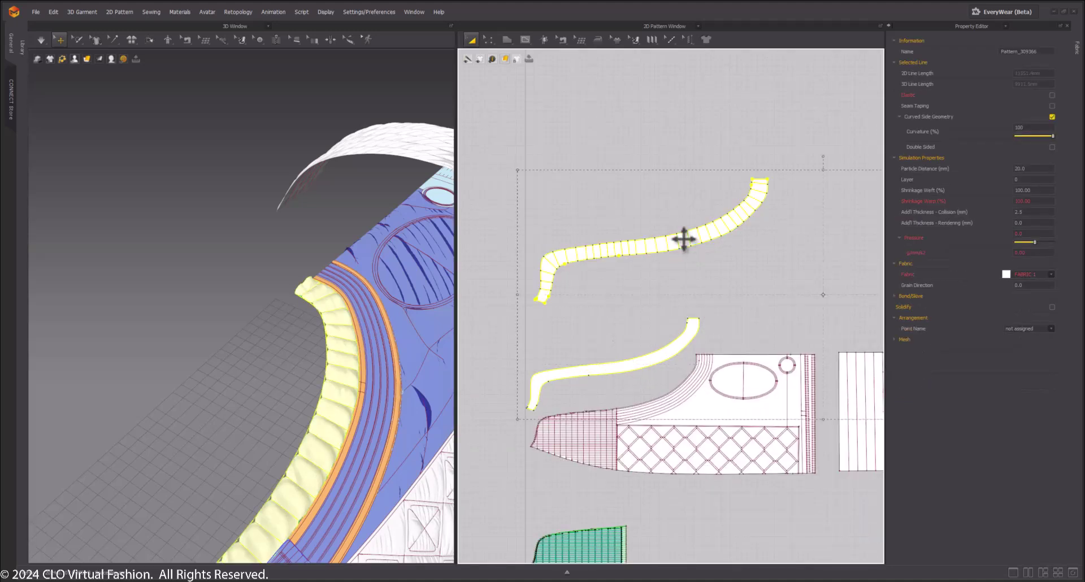
right_click(680, 240)
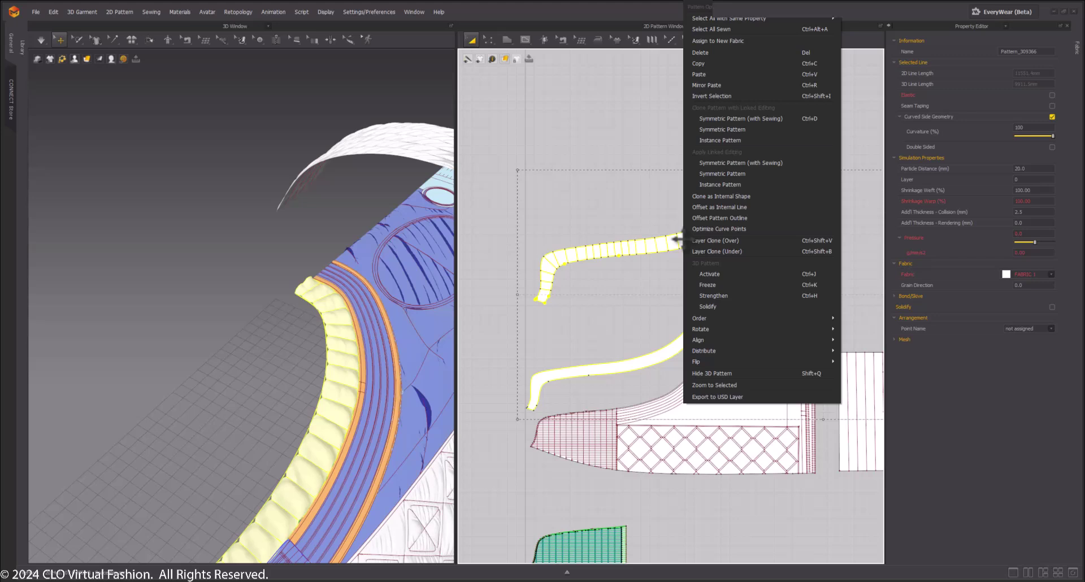
click(733, 119)
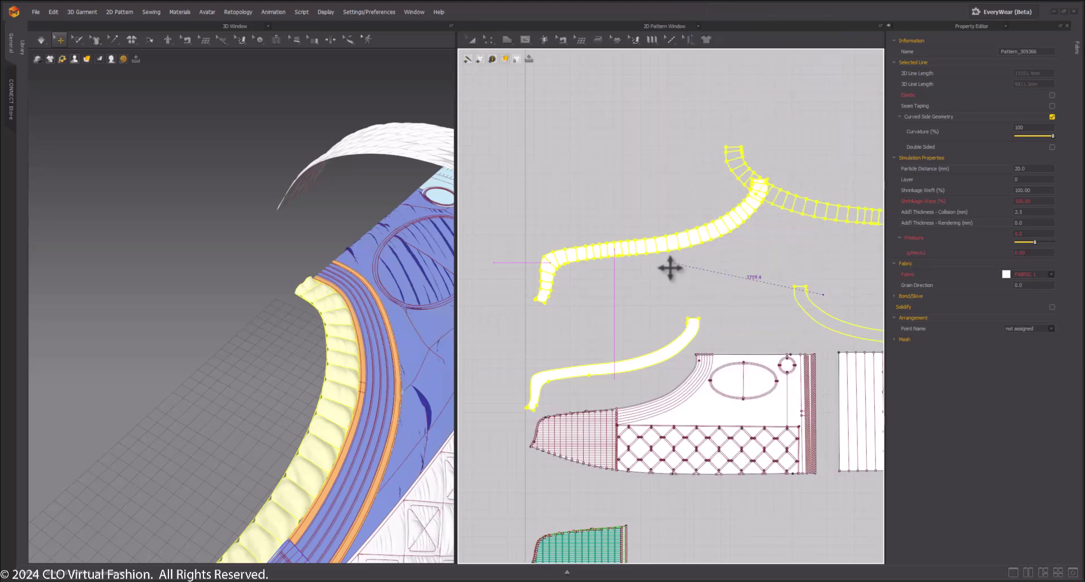
scroll(671, 266, down, 4)
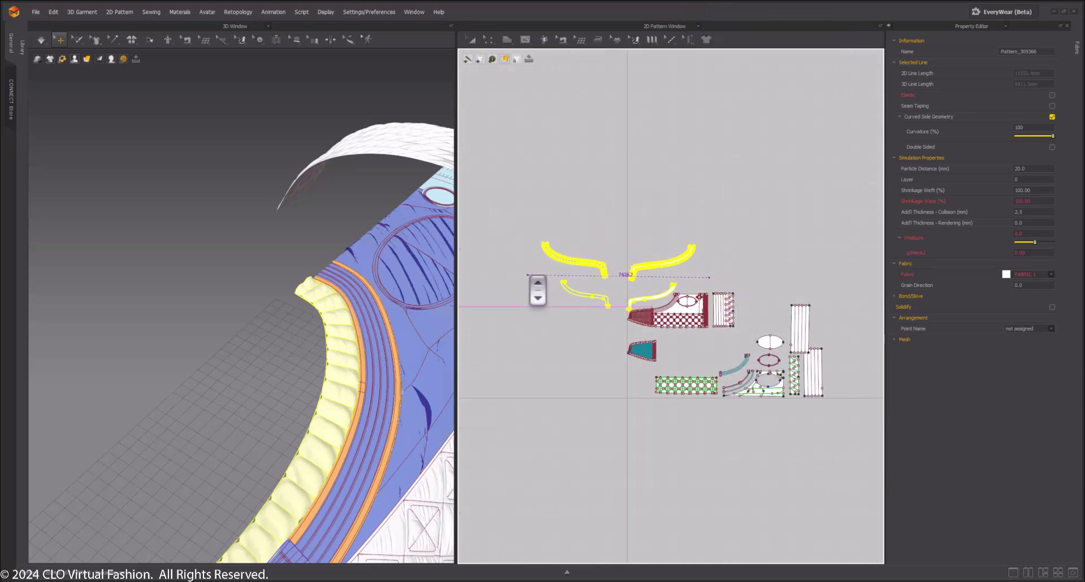
click(344, 323)
Examine the centre joint between the segmented strip and its symmetric copy on the 3D model
scroll(278, 252, up, 4)
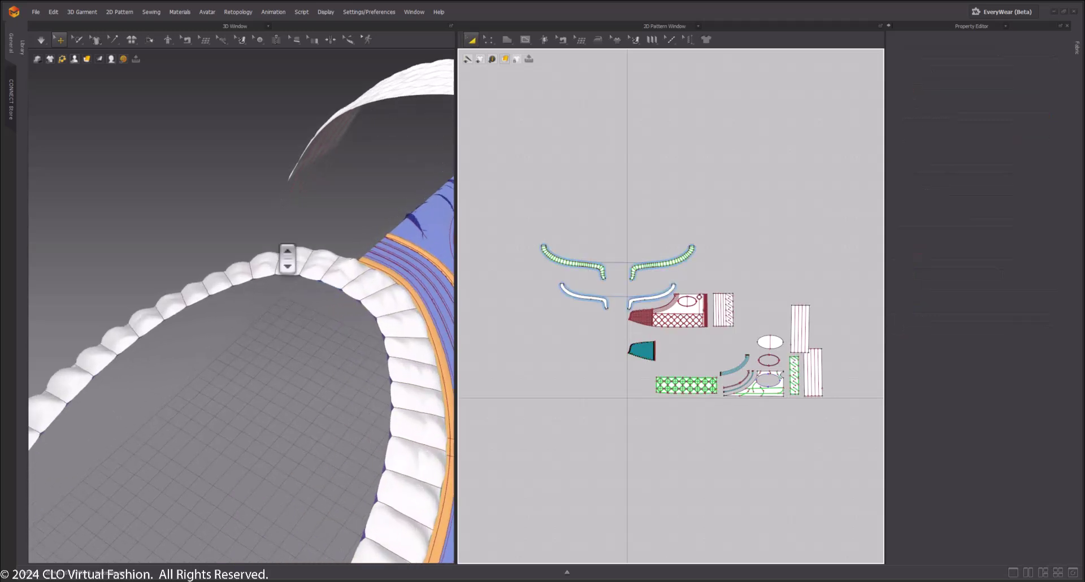
middle_drag(346, 266, 258, 339)
scroll(569, 213, up, 6)
right_drag(328, 361, 310, 315)
click(213, 327)
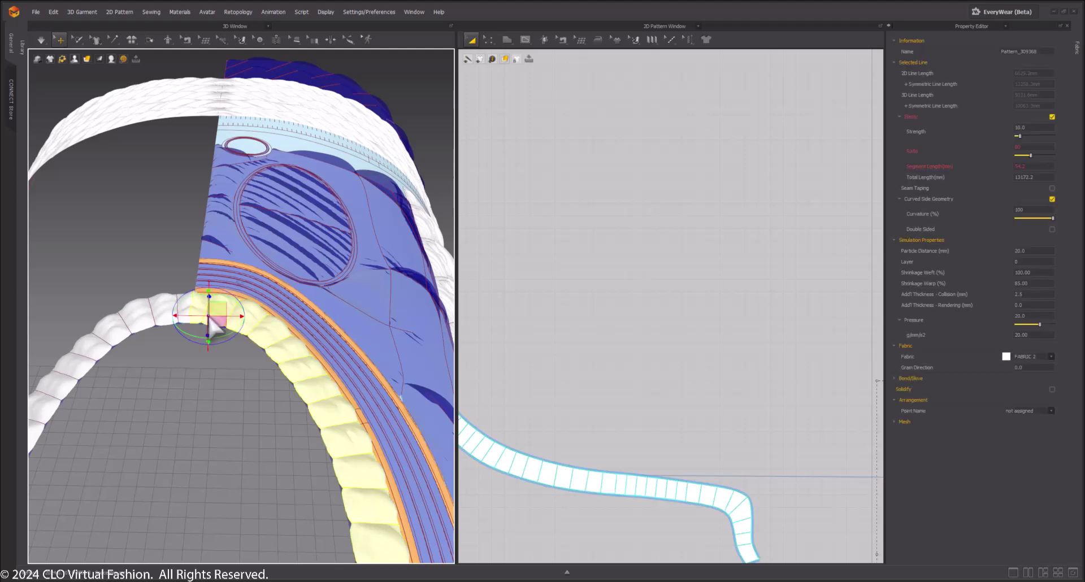
right_drag(209, 317, 280, 397)
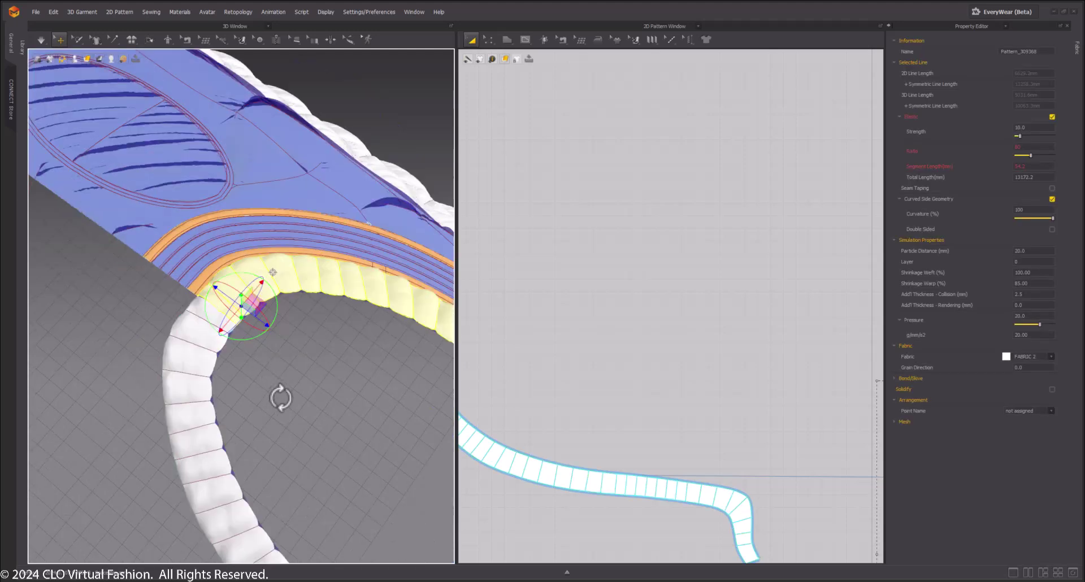
right_drag(311, 366, 259, 344)
click(249, 363)
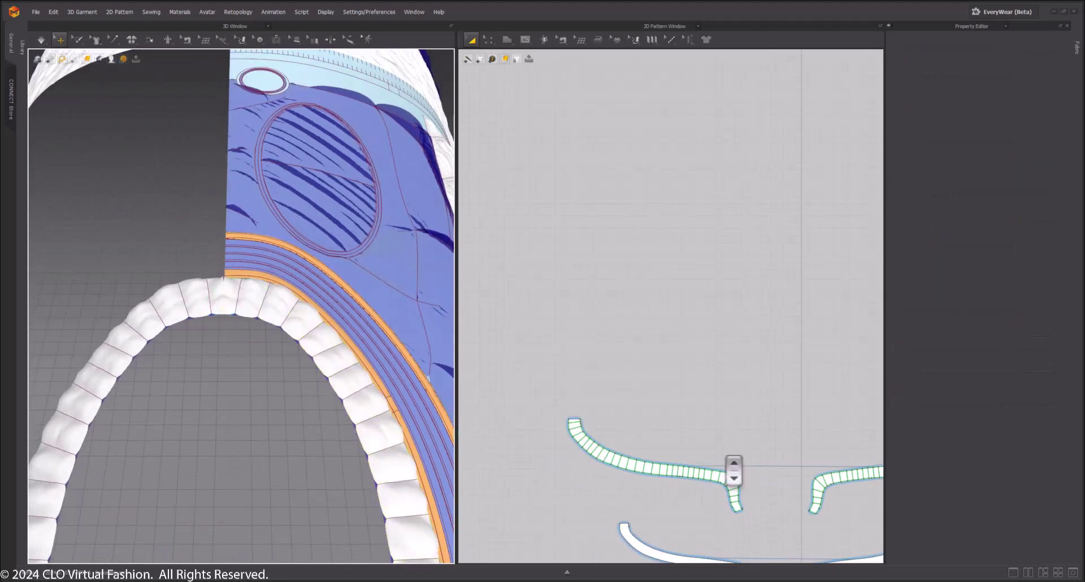
scroll(733, 470, down, 3)
scroll(645, 329, up, 3)
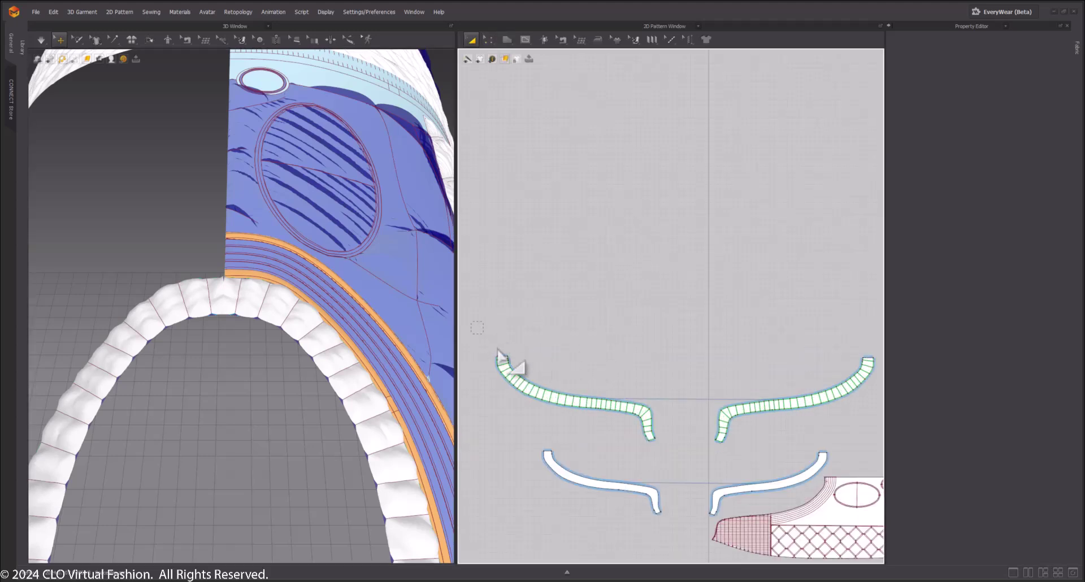
Select the mirrored segmented strip in the pattern layout and remove its symmetric link to the original
drag(498, 350, 691, 449)
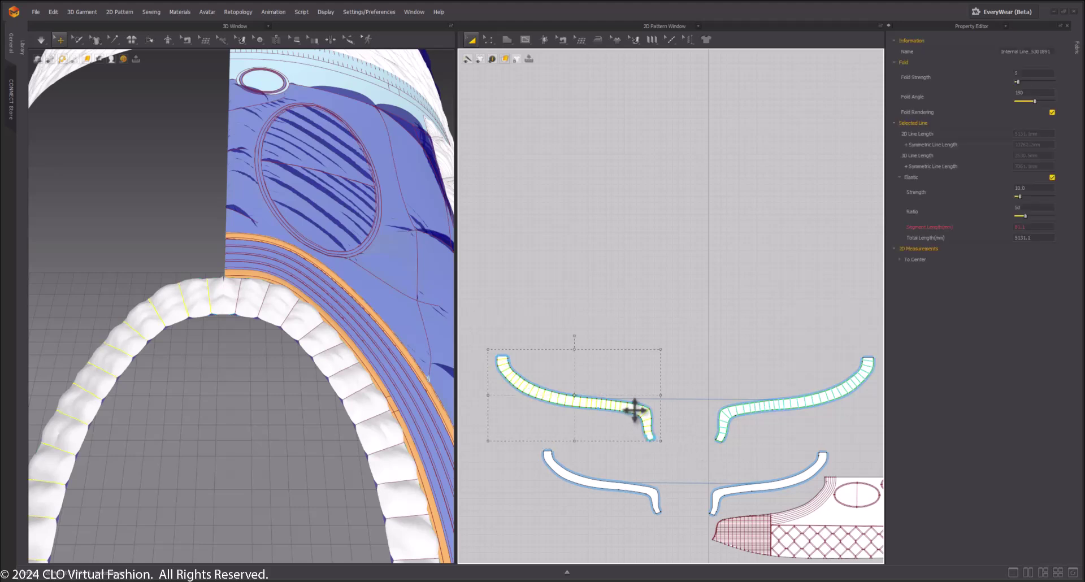
click(676, 264)
click(582, 403)
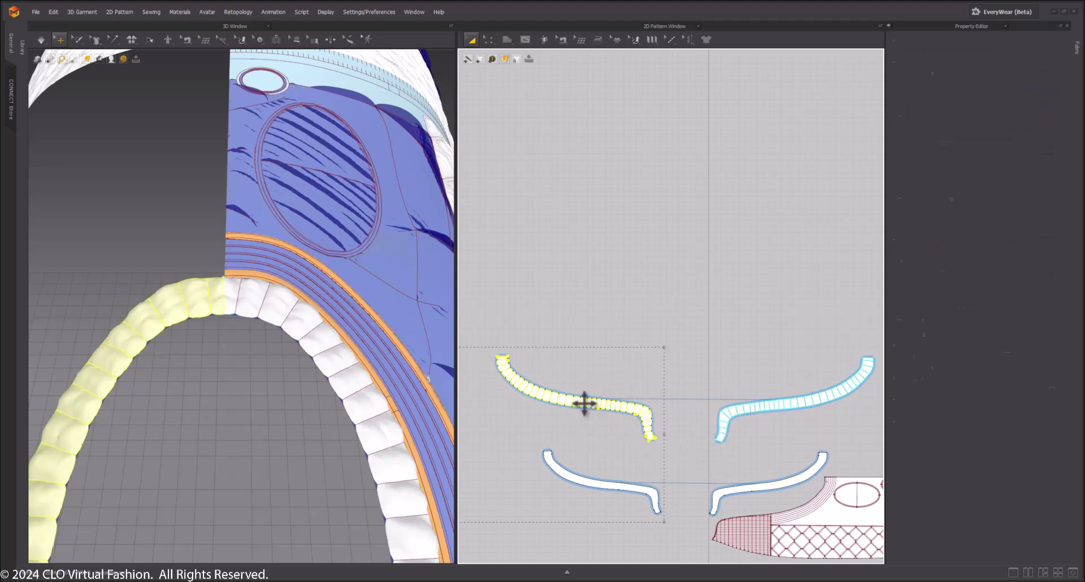
right_click(584, 402)
click(619, 193)
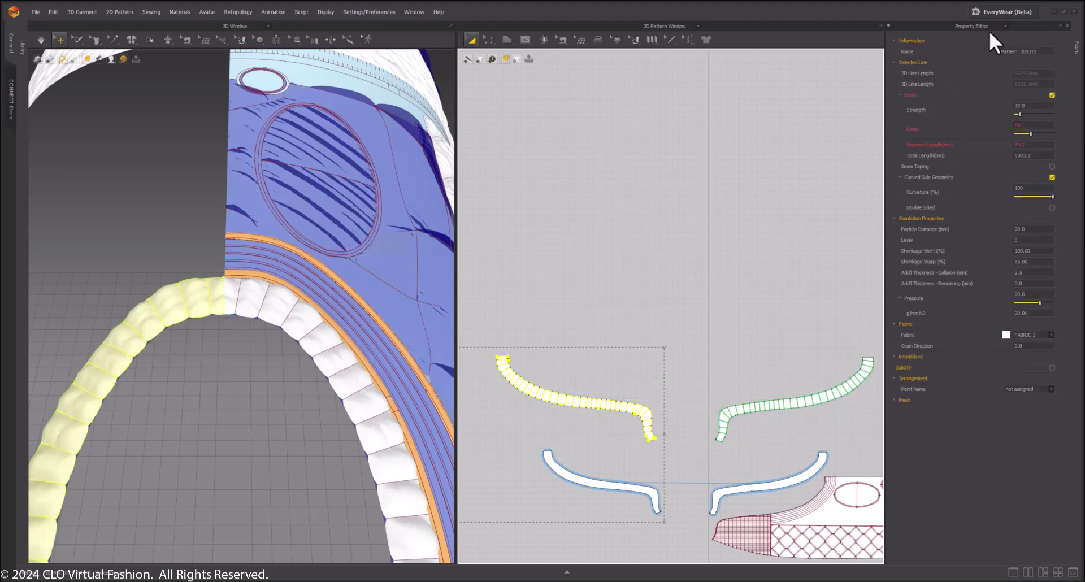
Merge the two segmented strips into one pattern along their matching end edges at the centre
click(889, 26)
scroll(703, 315, down, 4)
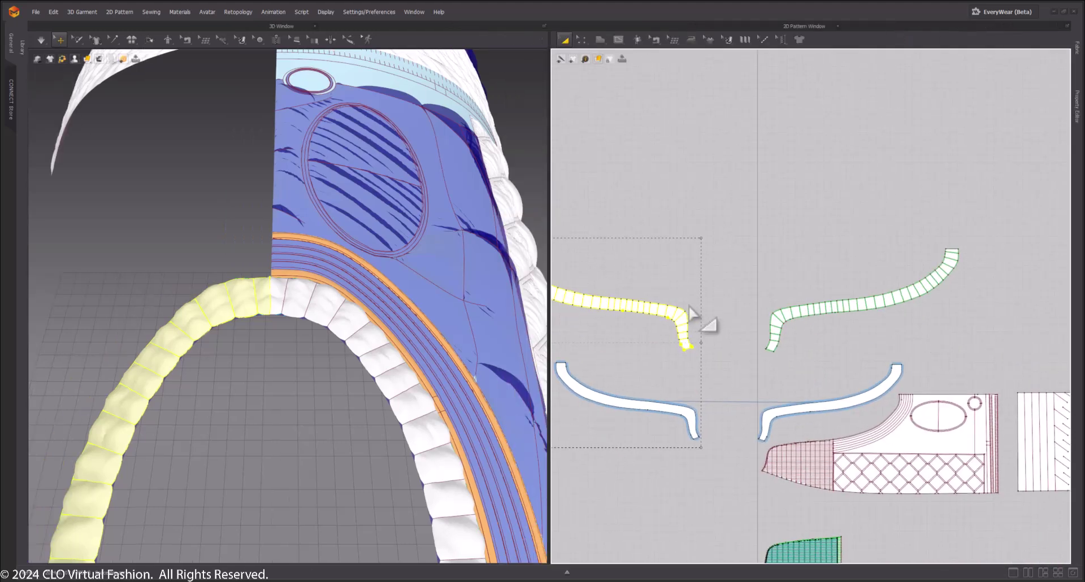
key(z)
scroll(806, 245, up, 3)
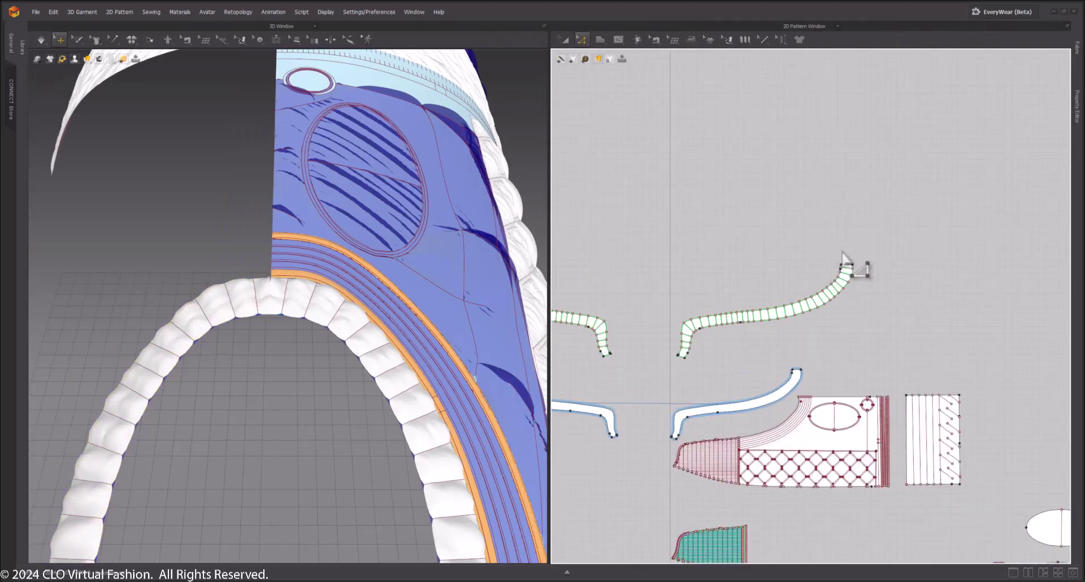
click(848, 266)
middle_drag(666, 234, 793, 232)
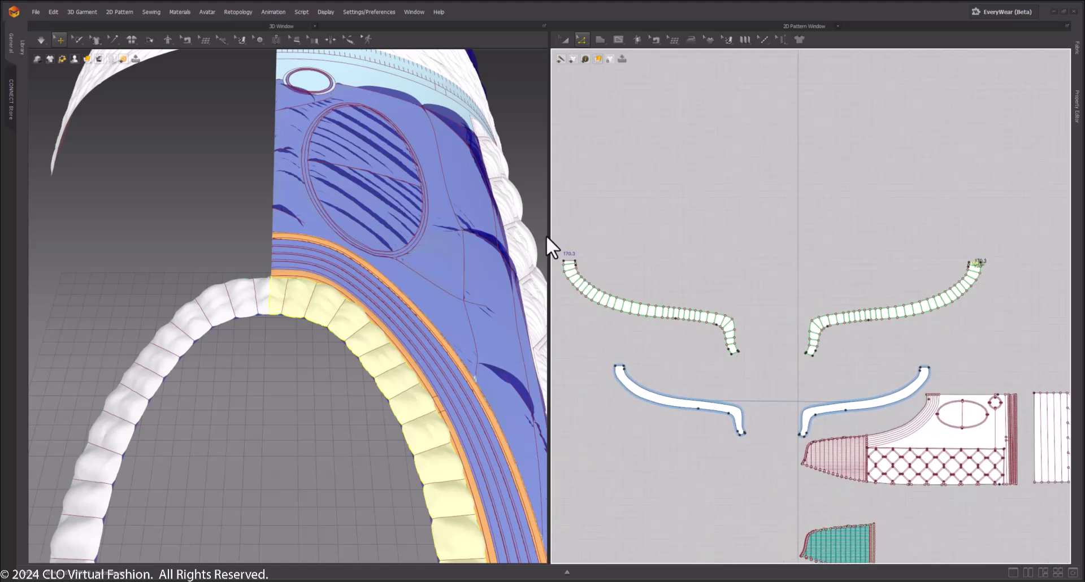
click(591, 279)
right_click(570, 261)
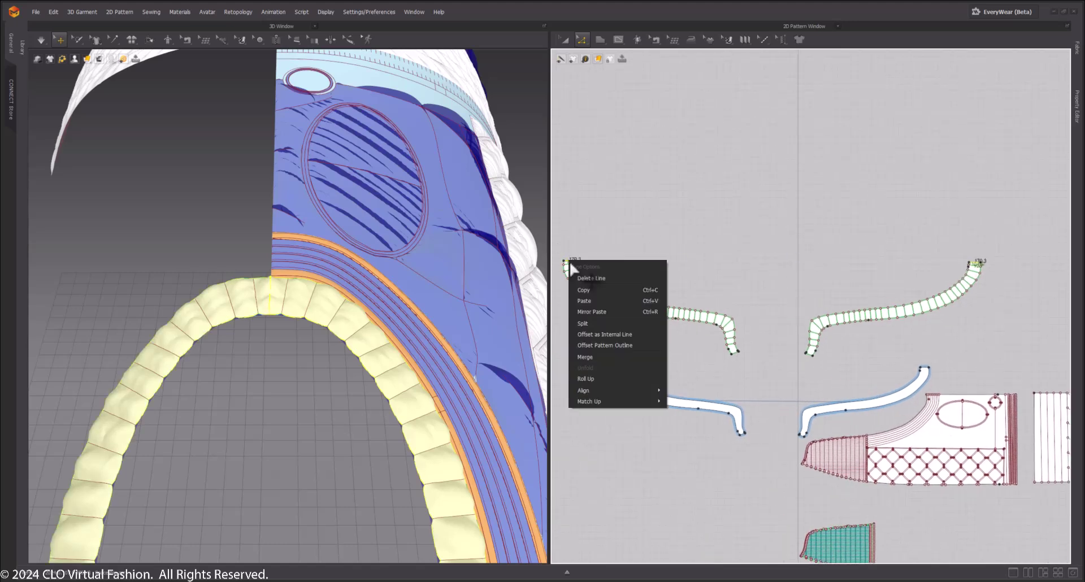
click(590, 357)
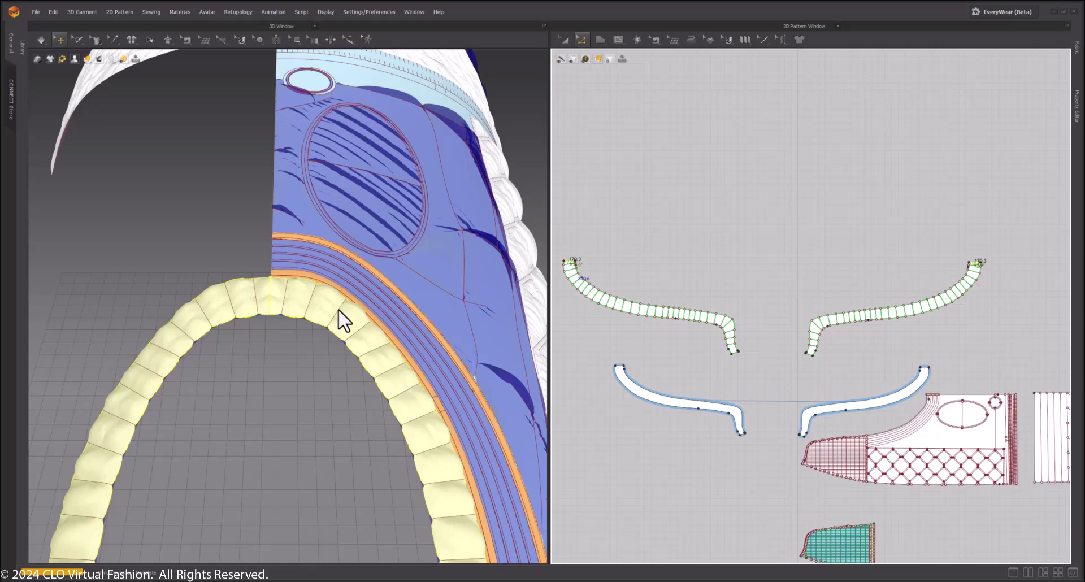
click(295, 355)
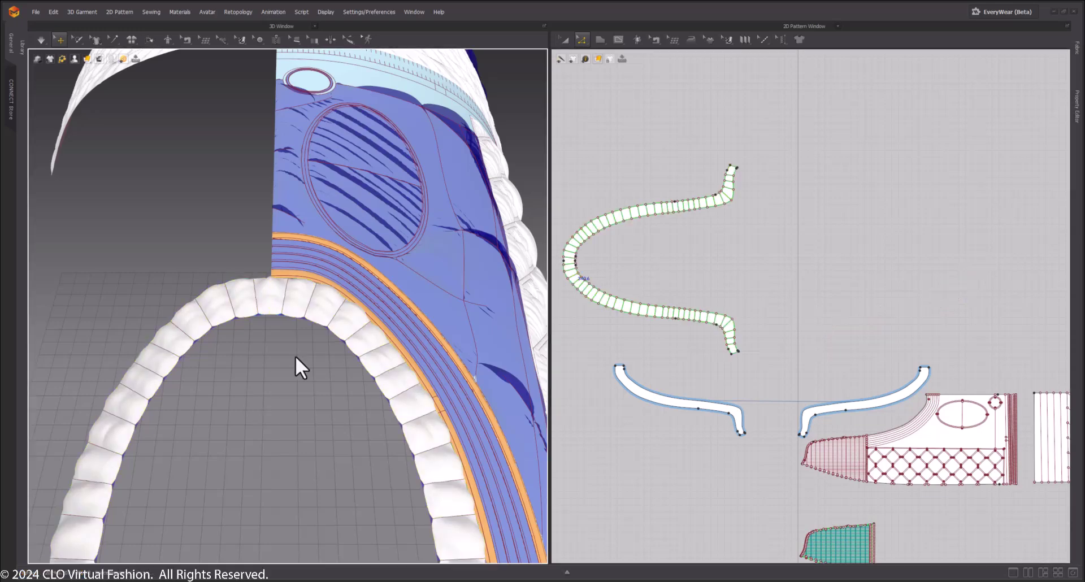
Deactivate the diamond-quilted side panel and the large arched band on the 3D model, pattern only
right_drag(269, 354, 242, 388)
right_click(380, 402)
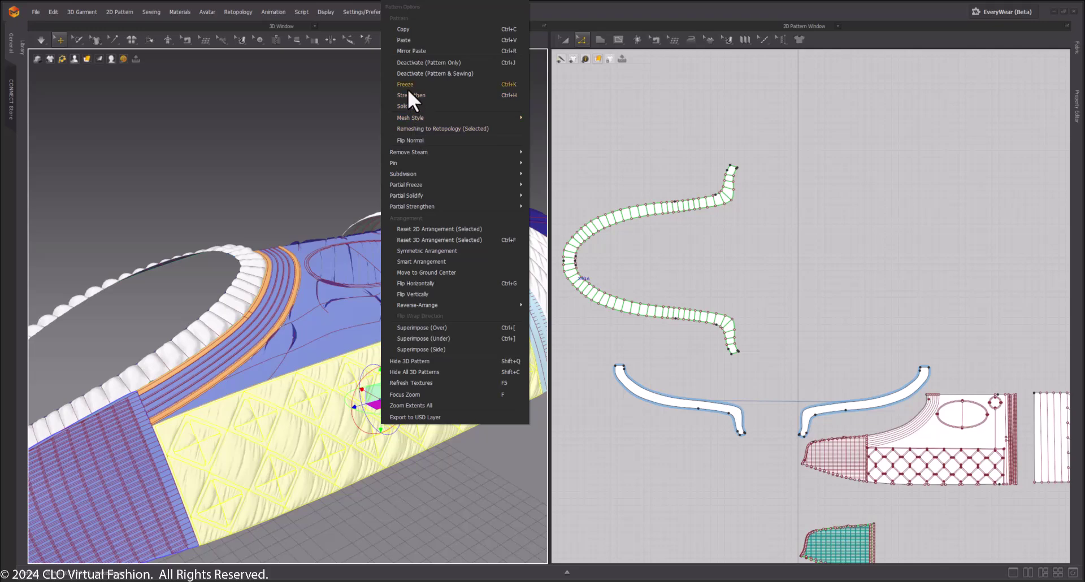
click(412, 62)
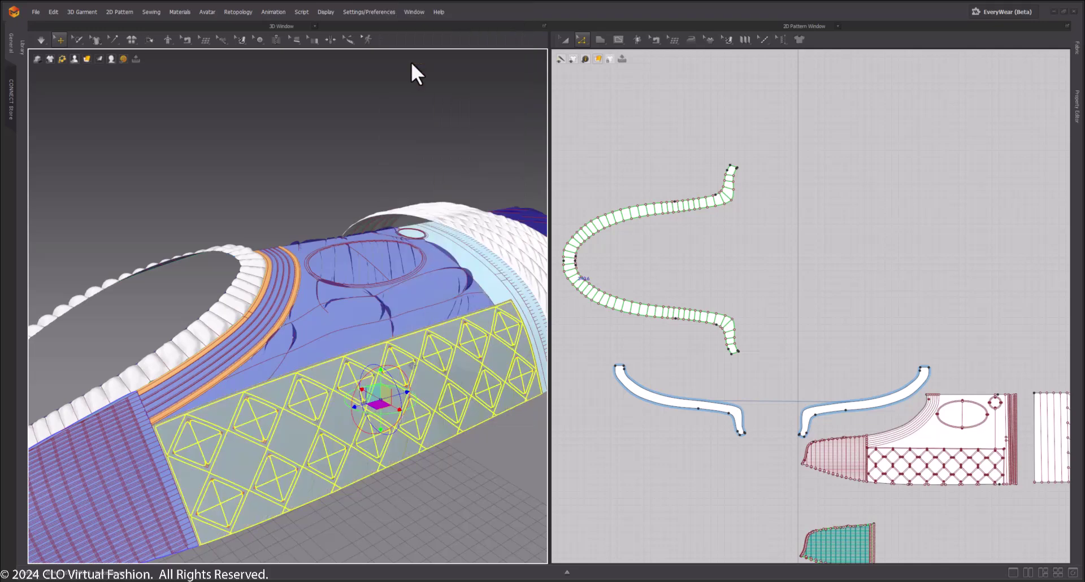
click(513, 241)
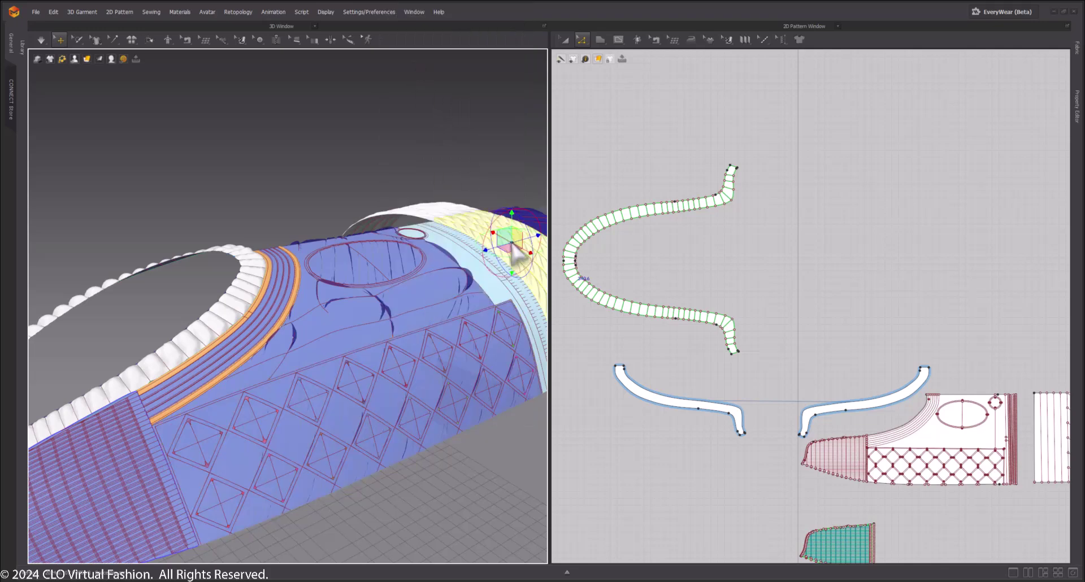
right_click(458, 204)
click(489, 61)
Run a short simulation so the merged segmented strip settles around the opening
right_drag(186, 155, 353, 274)
middle_drag(353, 274, 142, 187)
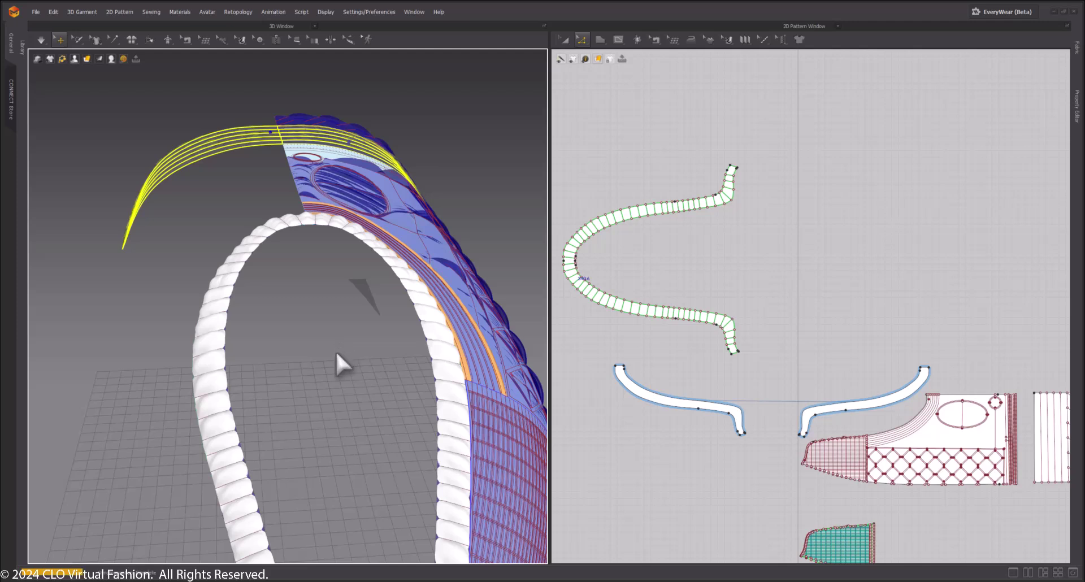
key(space)
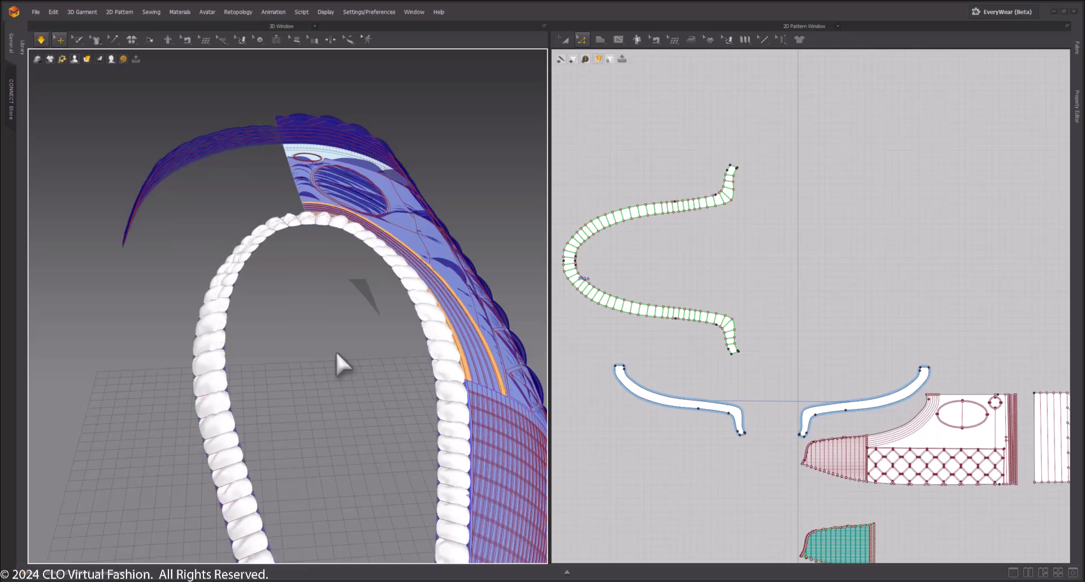
right_drag(334, 290, 323, 335)
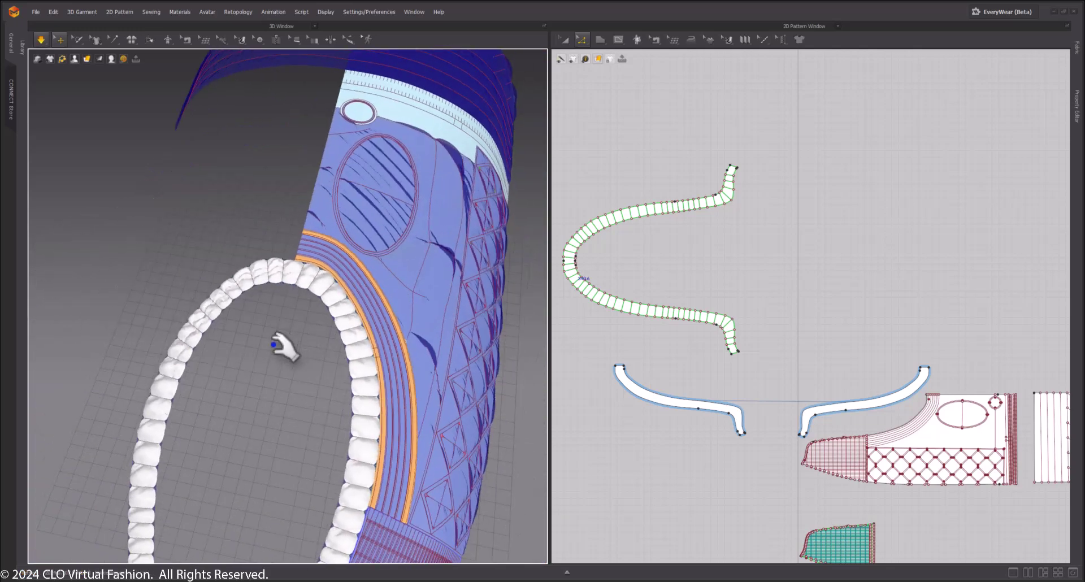
key(space)
Deactivate the merged segmented strip around the opening, pattern only
right_drag(273, 375, 399, 407)
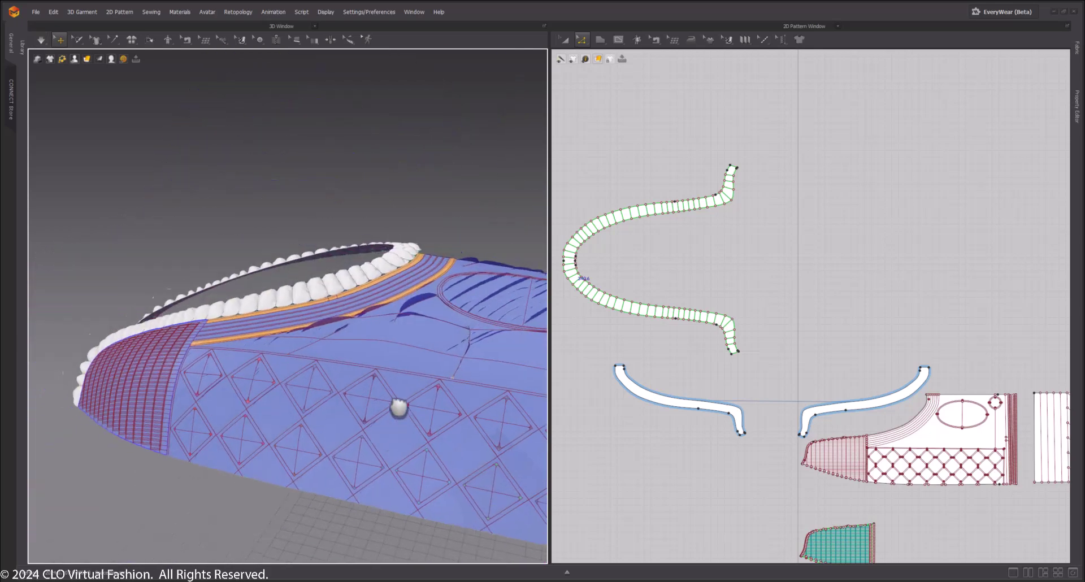
click(366, 253)
right_click(373, 261)
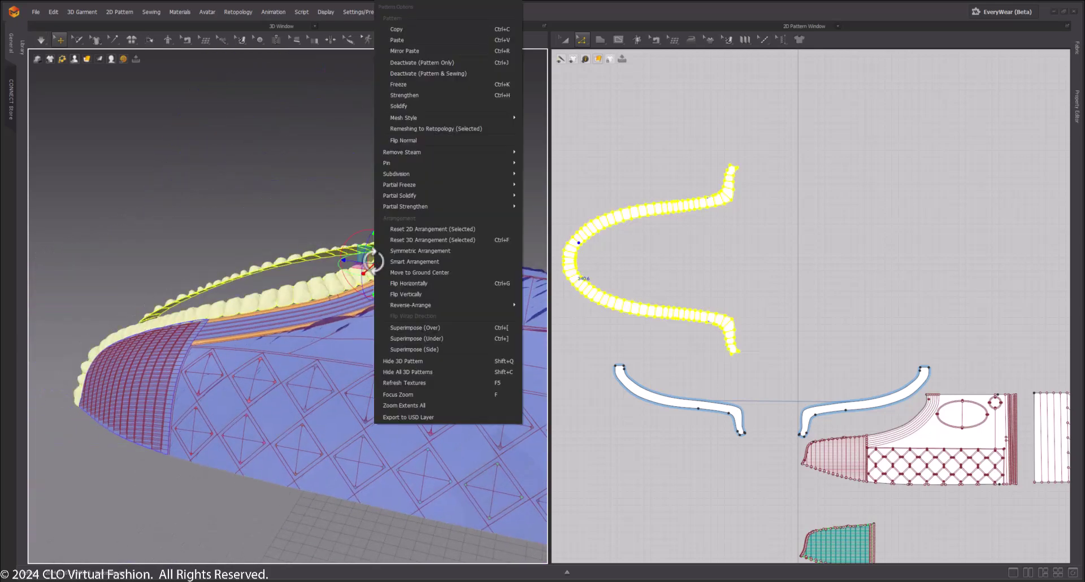
click(422, 62)
right_drag(237, 185, 285, 198)
click(285, 199)
Select the outer orange edge strip beside the ribbed curved strip on the 3D model
right_drag(299, 339, 317, 290)
scroll(393, 275, up, 3)
right_drag(394, 276, 179, 338)
scroll(272, 341, up, 3)
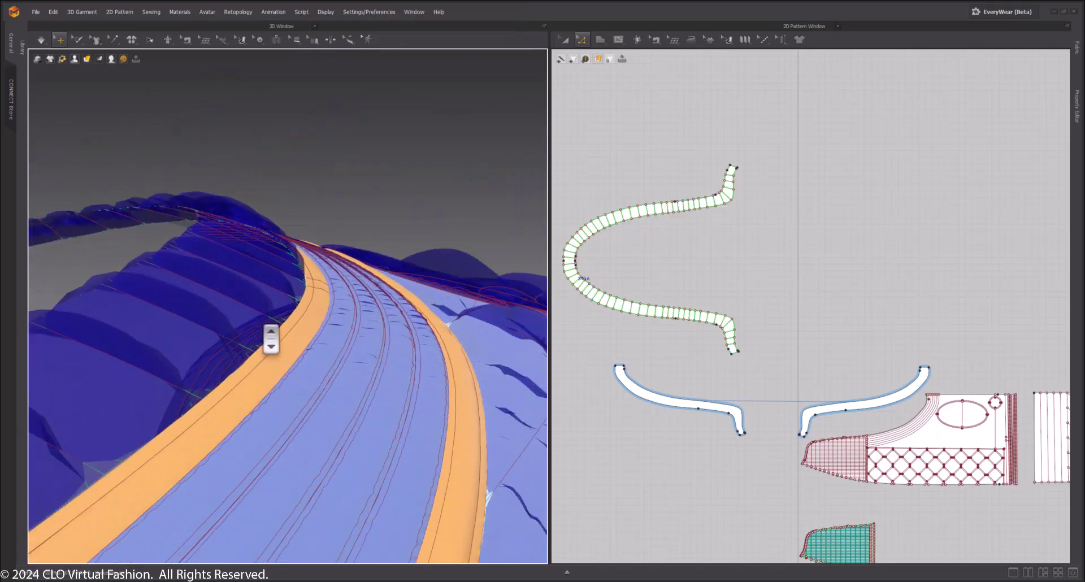
right_drag(372, 336, 324, 294)
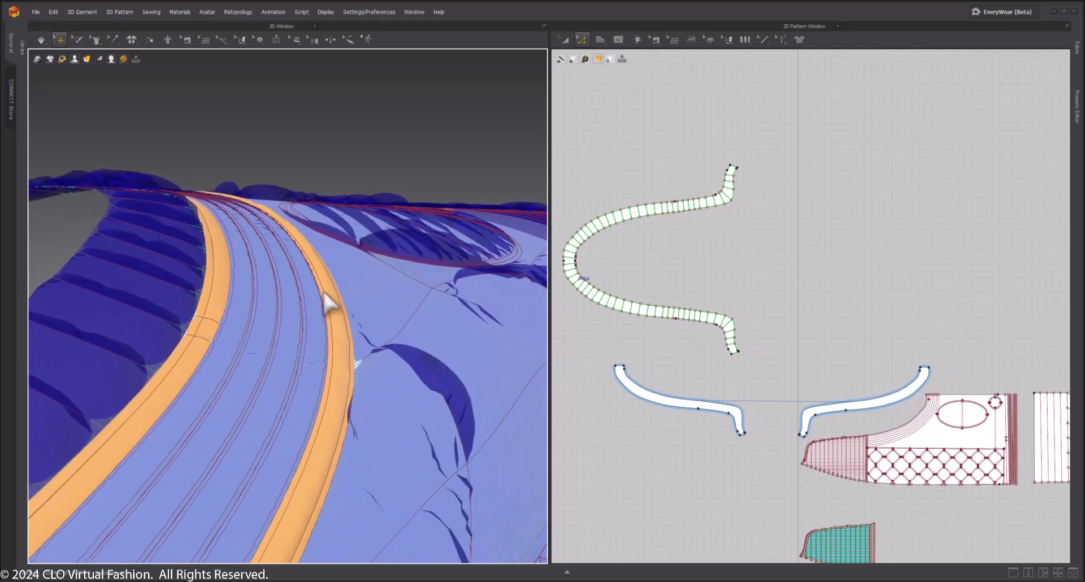
click(207, 296)
right_drag(208, 297, 365, 350)
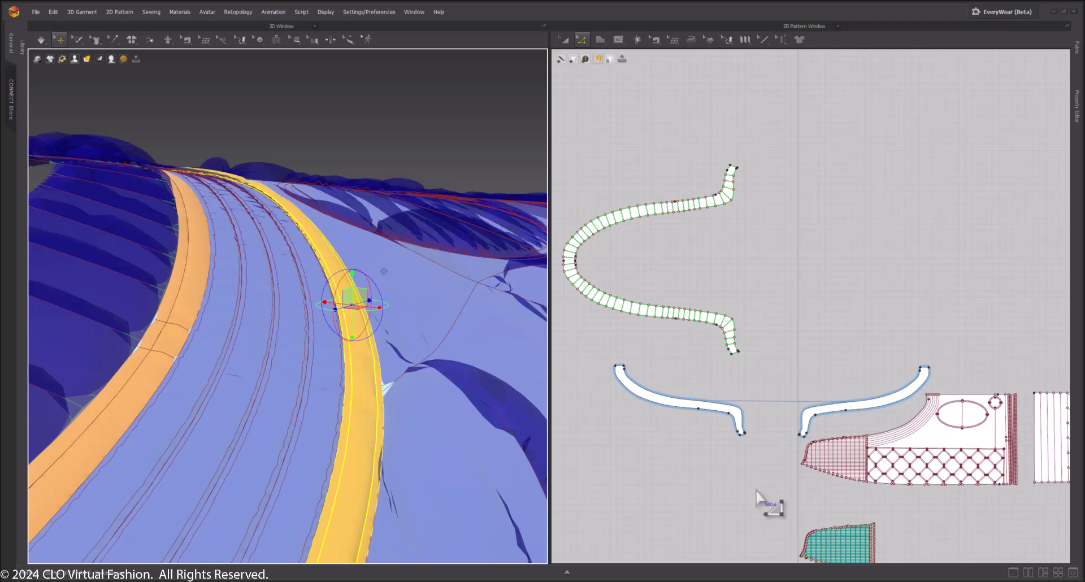
Inspect the fold strength and fold angle of both internal lines on the outer orange edge strip's pattern
middle_drag(754, 489, 573, 274)
middle_drag(914, 423, 768, 346)
scroll(794, 346, up, 5)
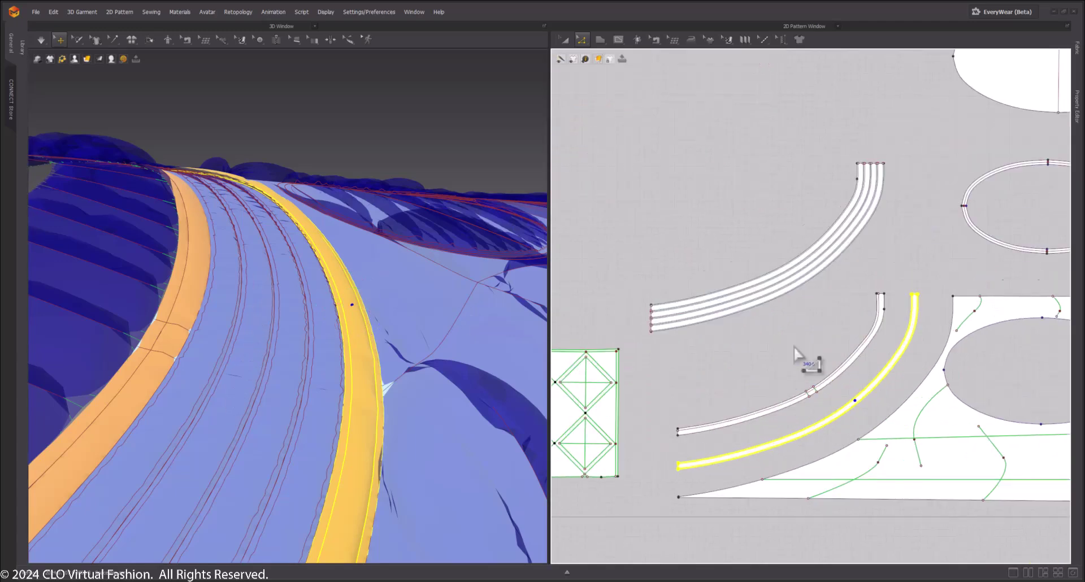
scroll(793, 353, up, 6)
scroll(794, 395, up, 5)
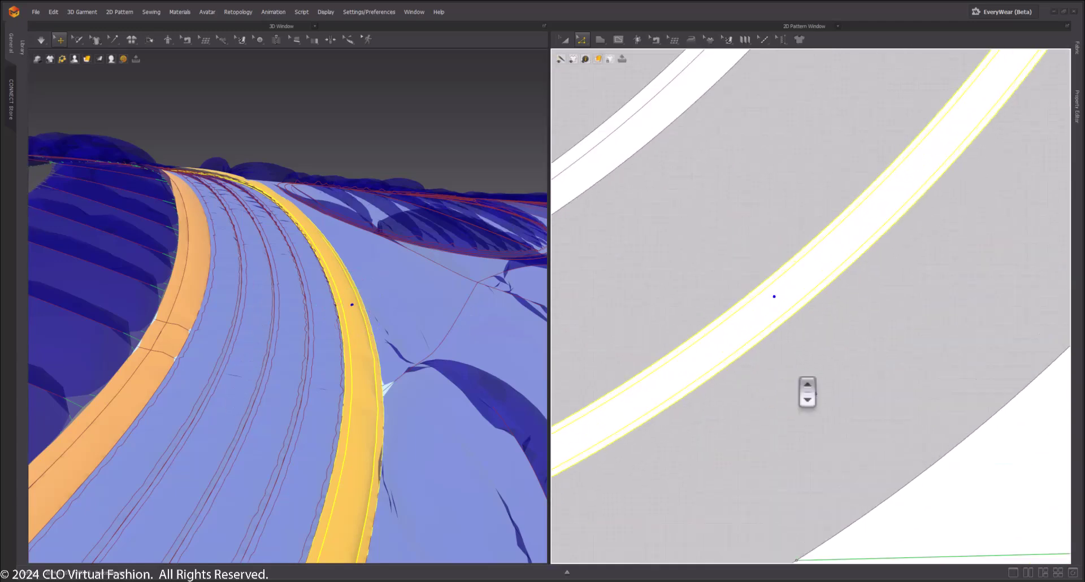
scroll(794, 395, up, 2)
click(769, 340)
click(751, 316)
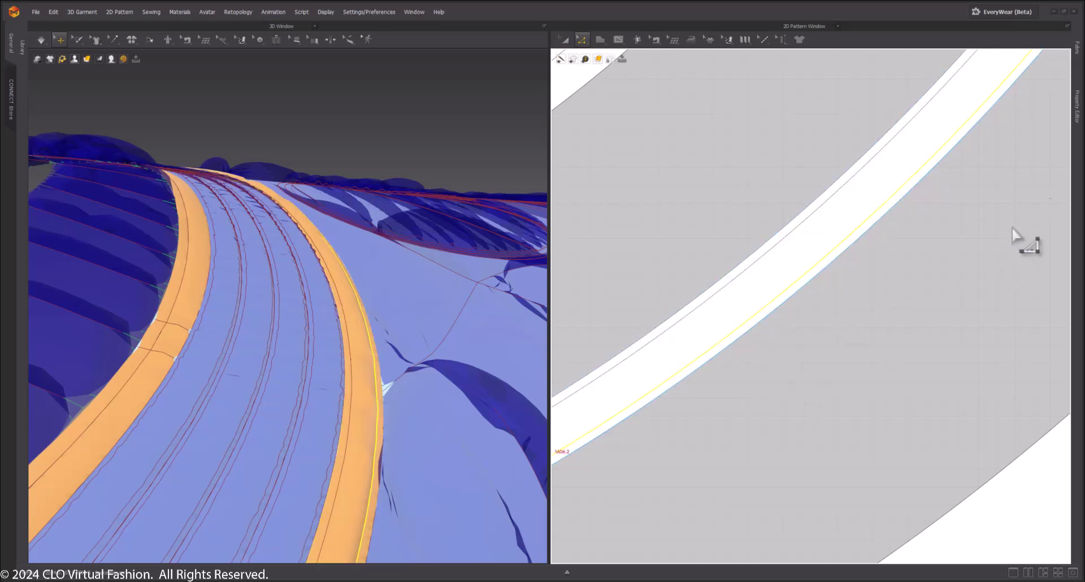
click(1076, 104)
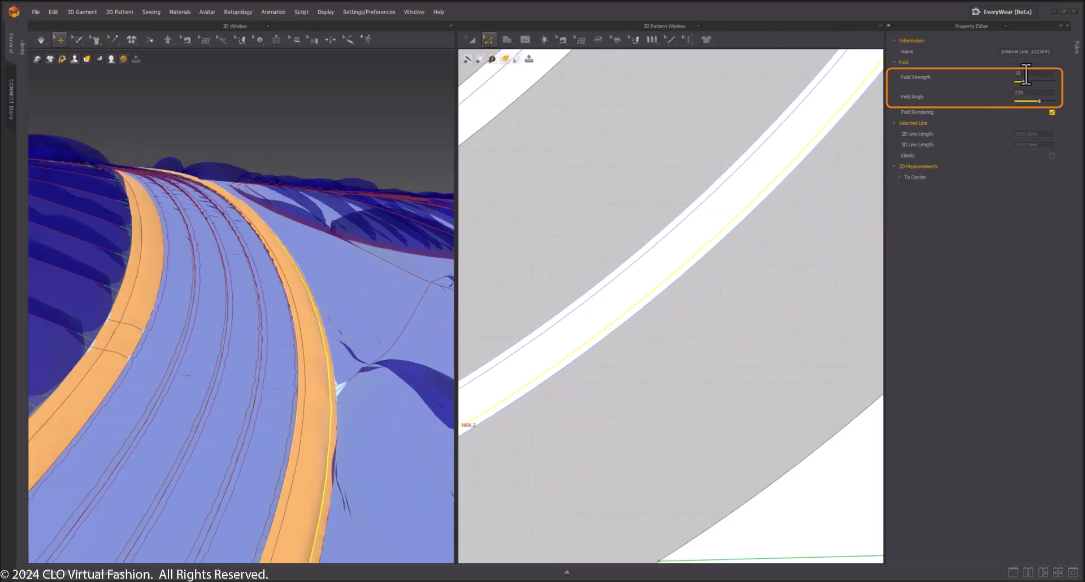
click(670, 257)
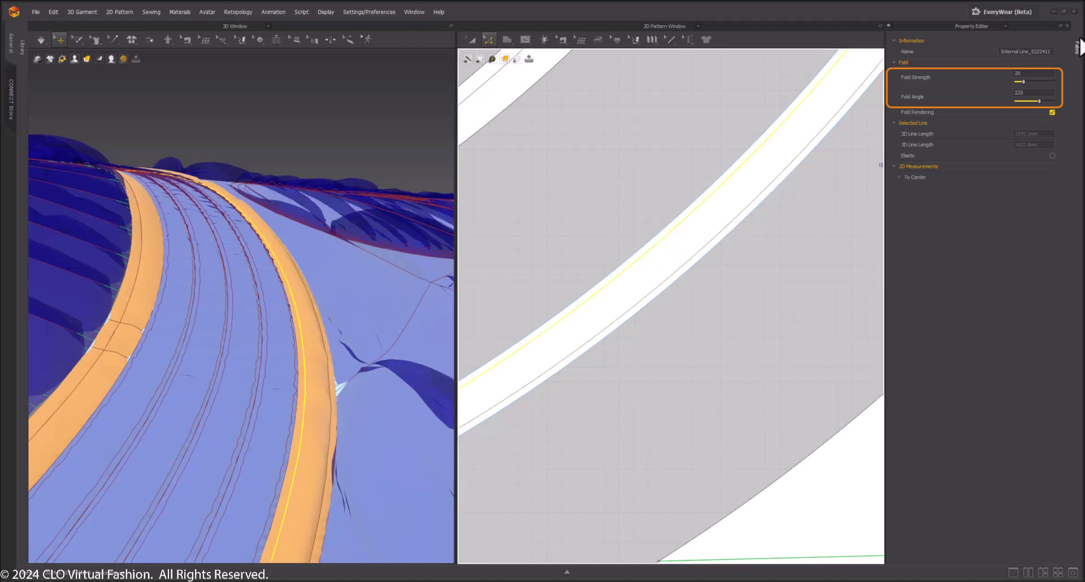
Locate the ribbed curved strip's pattern and inspect the fold settings of one of its internal lines
mouse_move(701, 162)
middle_down()
mouse_move(755, 244)
mouse_move(843, 333)
middle_up()
click(235, 357)
scroll(653, 355, down, 5)
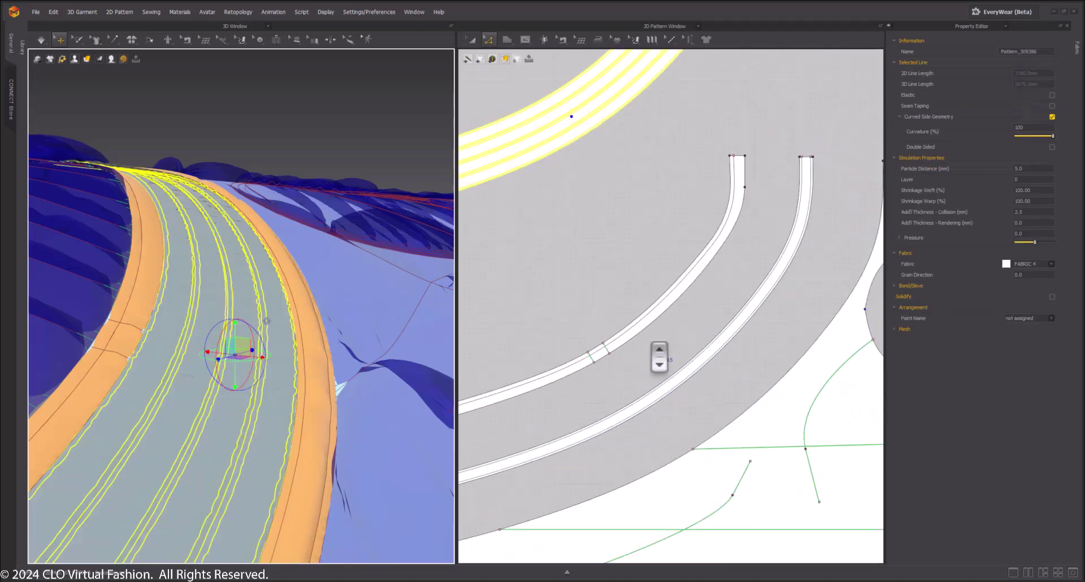
scroll(649, 251, up, 4)
click(703, 350)
scroll(576, 291, up, 5)
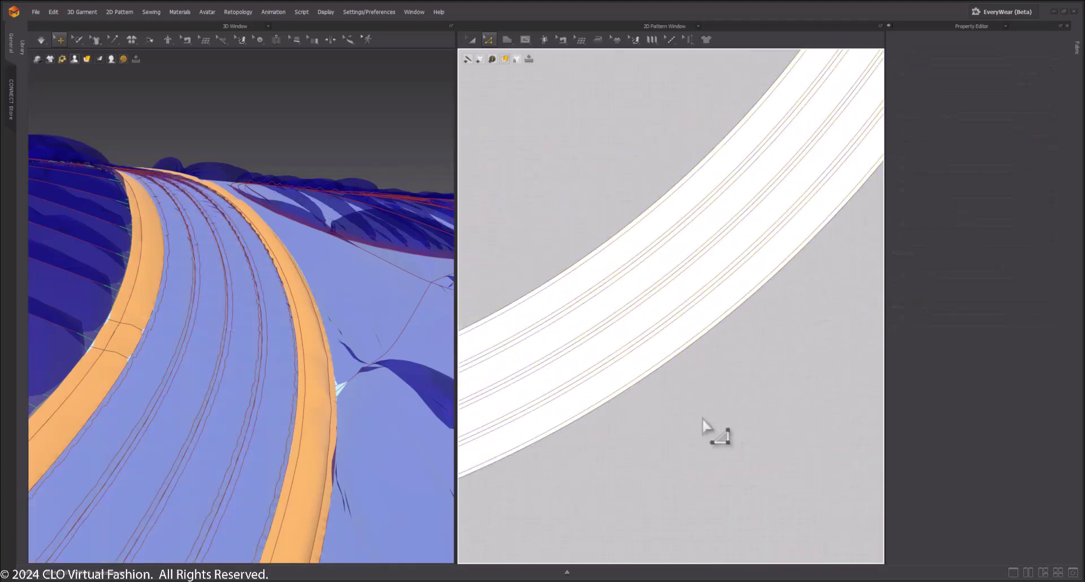
scroll(697, 419, down, 1)
scroll(700, 429, up, 2)
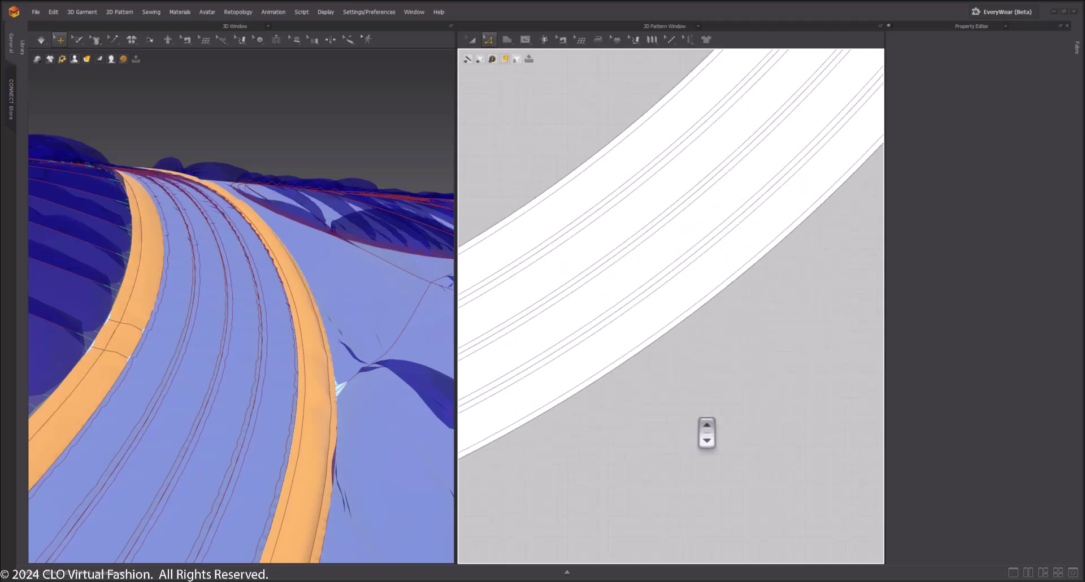
click(613, 323)
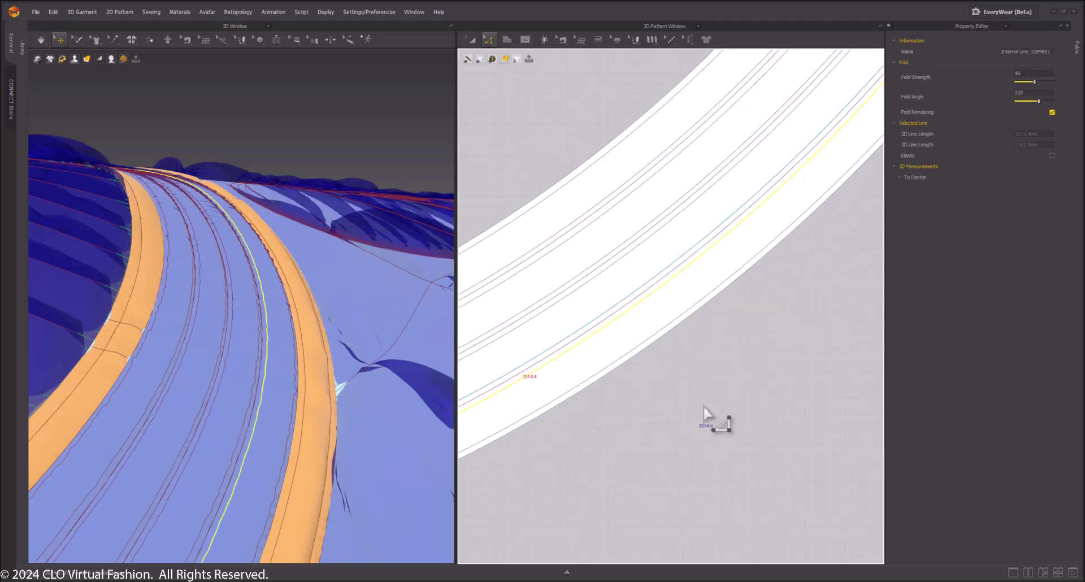
click(720, 401)
key(ctrl+z)
click(722, 400)
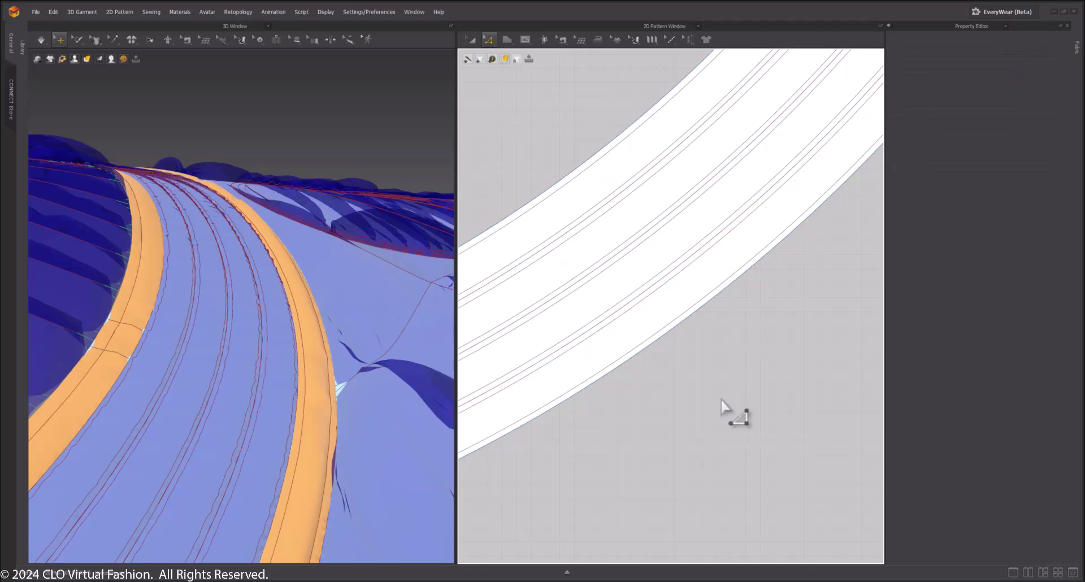
Inspect the fold strength and fold angle of the outermost internal line and a rib line on the ribbed curved strip's pattern
scroll(723, 406, down, 2)
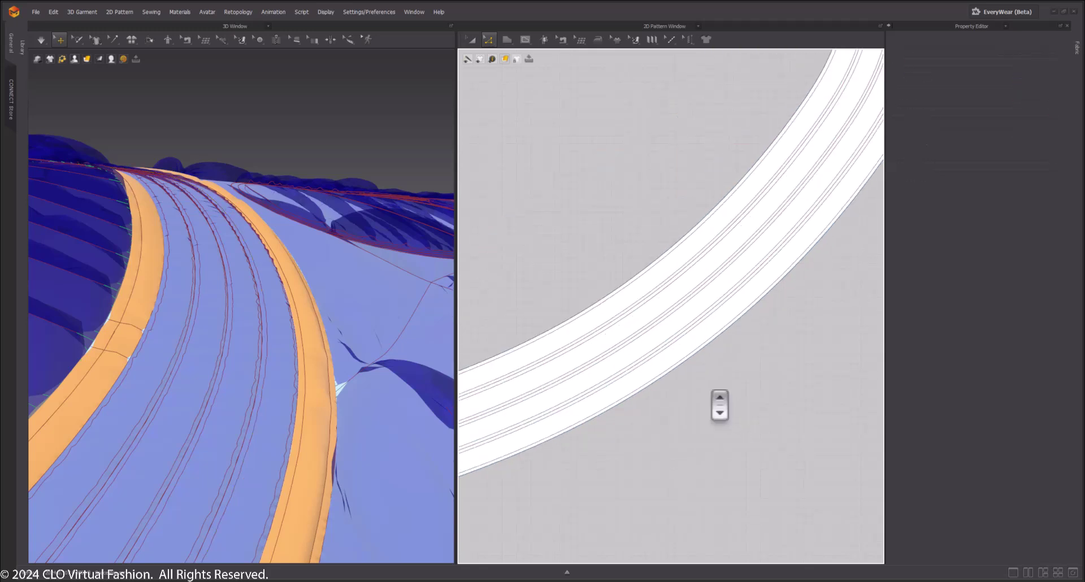
click(648, 339)
click(738, 377)
scroll(734, 376, up, 3)
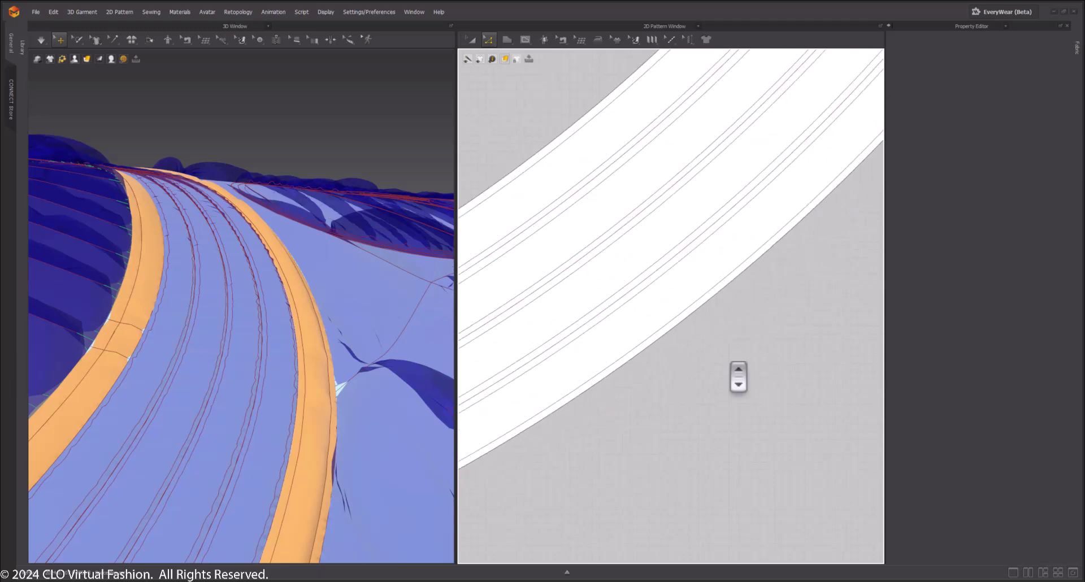
click(678, 333)
click(681, 336)
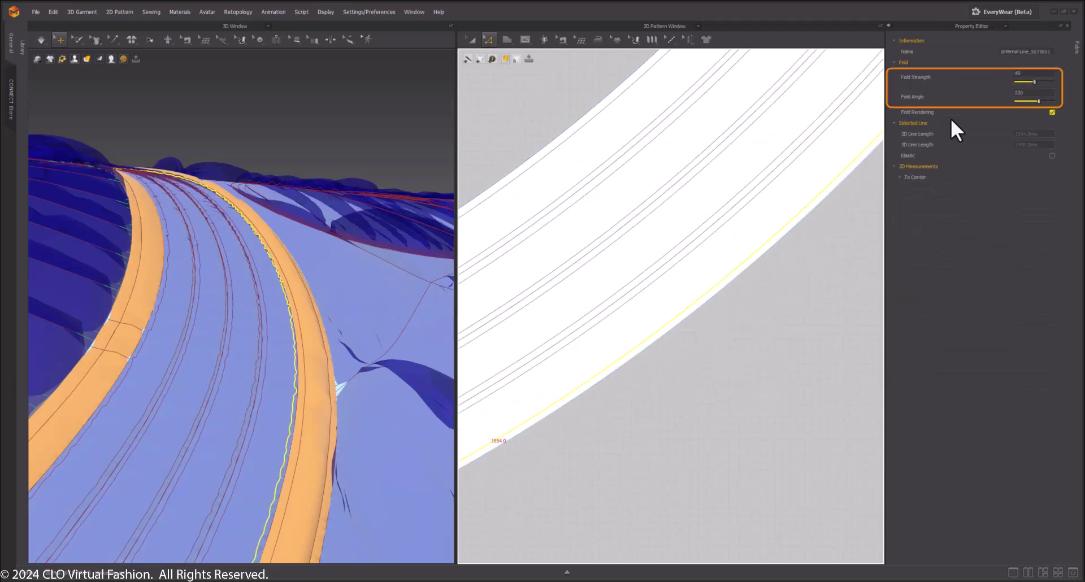
click(707, 240)
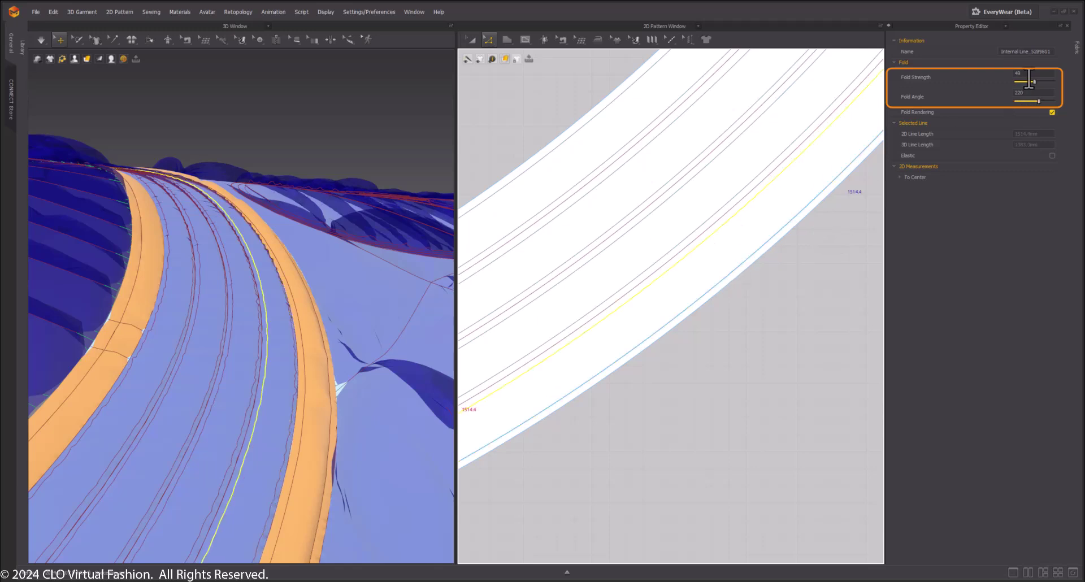
Deactivate both orange edge strips flanking the ribbed curved strip, pattern only
scroll(268, 300, down, 4)
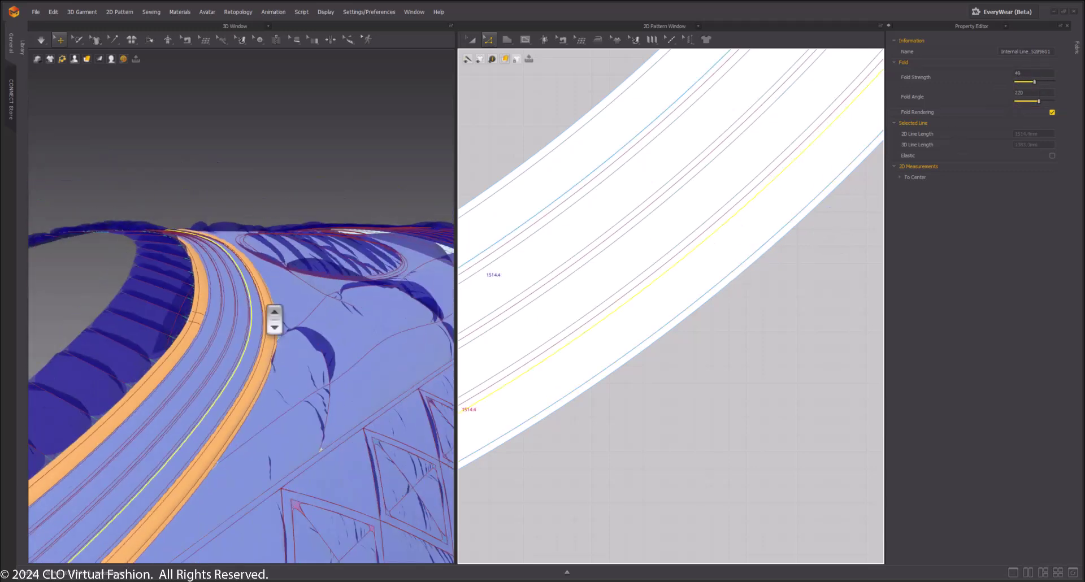
click(213, 313)
shift+click(247, 352)
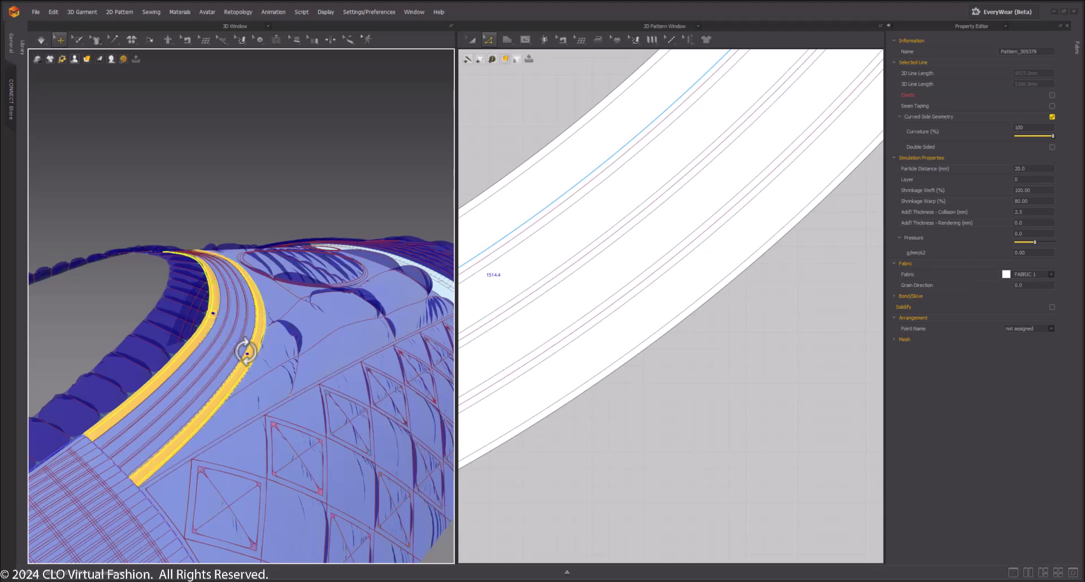
right_click(247, 352)
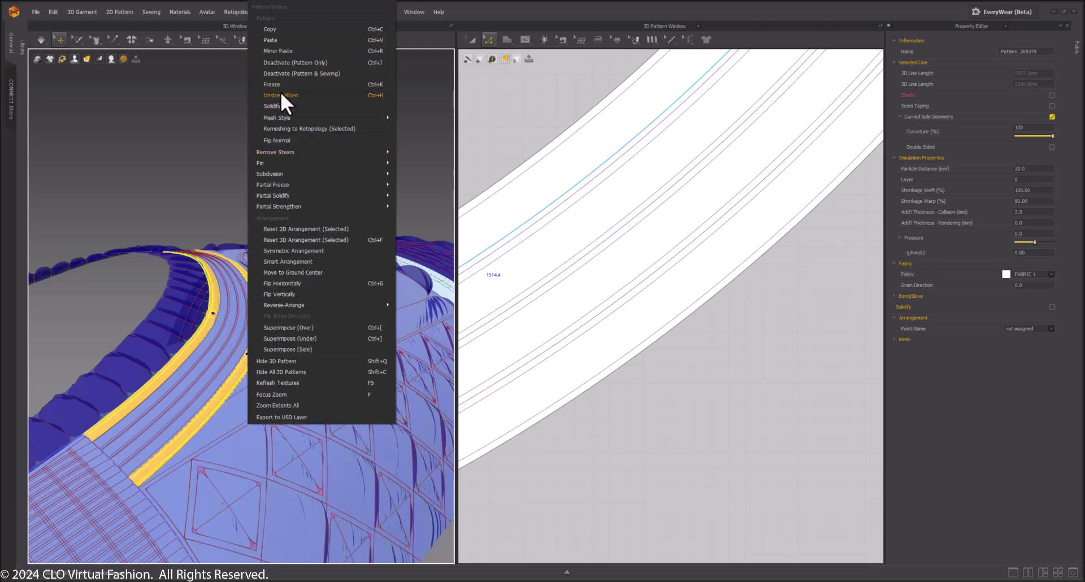
click(280, 59)
Activate the ribbed curved strip on the 3D model
scroll(260, 186, up, 3)
click(232, 289)
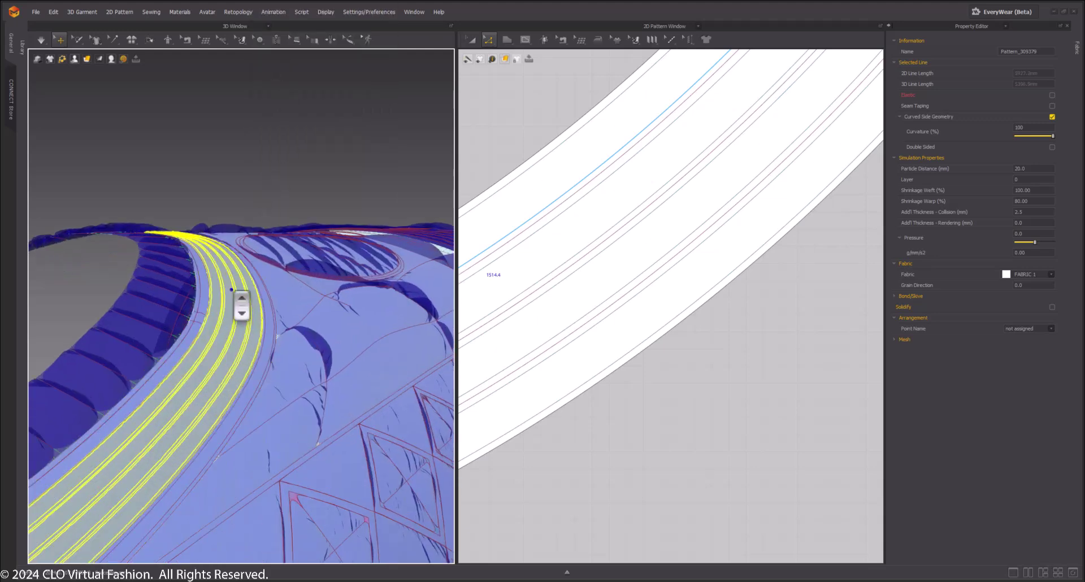
right_click(231, 289)
click(279, 62)
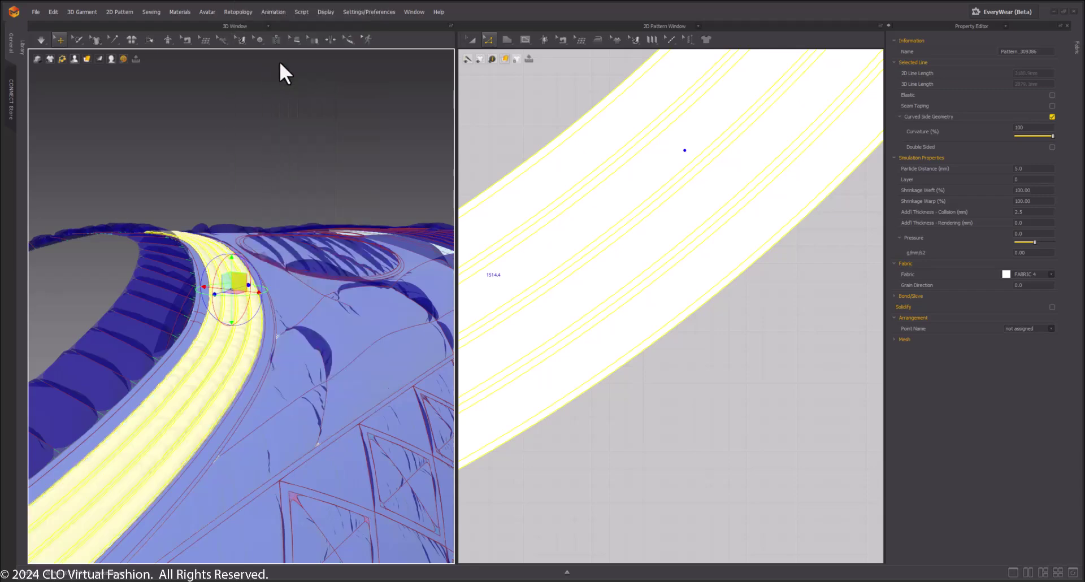
right_drag(299, 294, 271, 260)
click(294, 151)
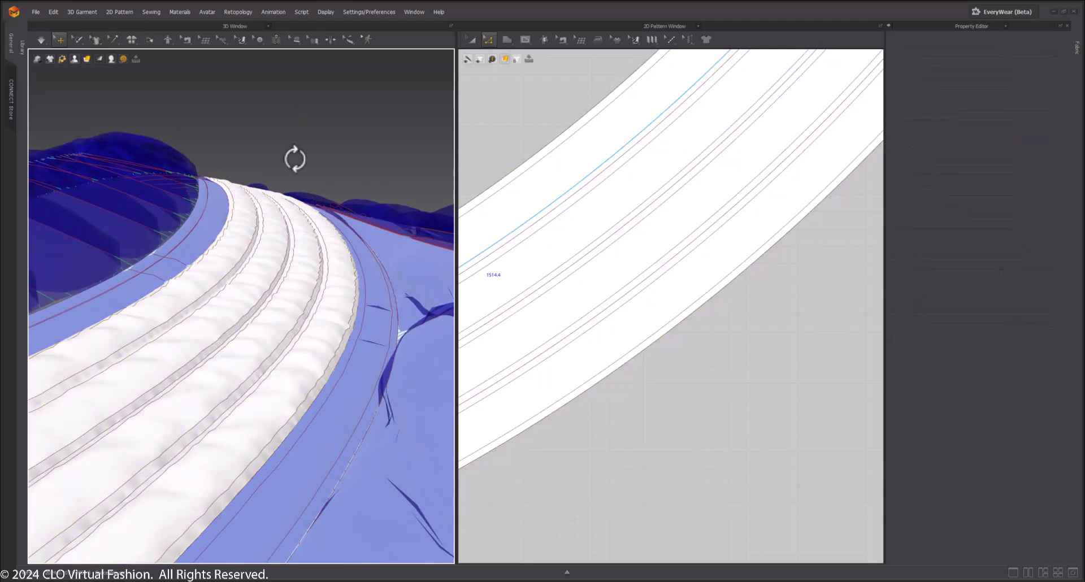
Display the garment as Mesh in the 3D view to examine the ribbed curved strip up close
scroll(297, 171, up, 5)
click(297, 215)
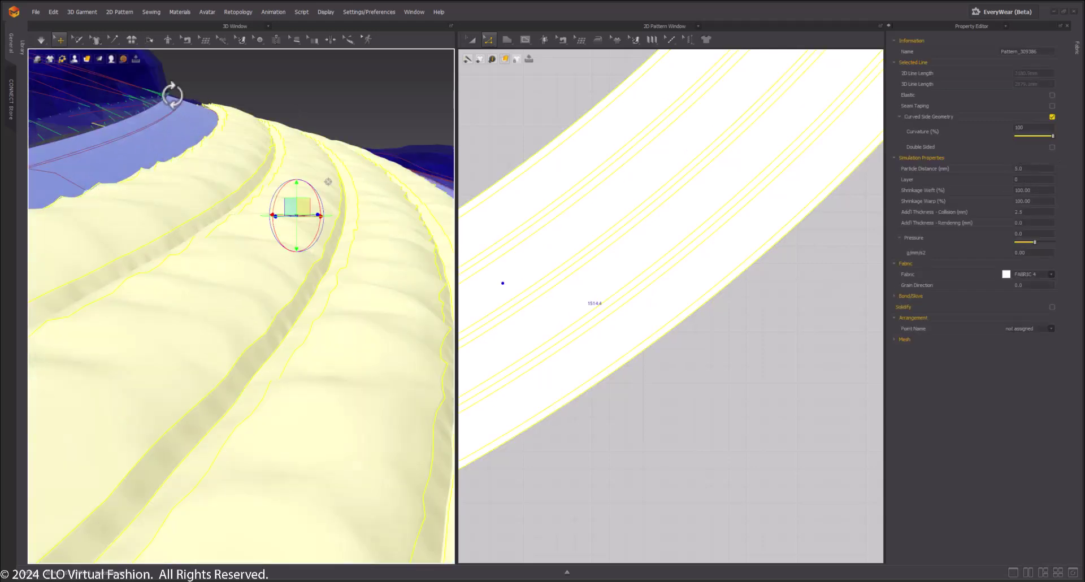
click(85, 58)
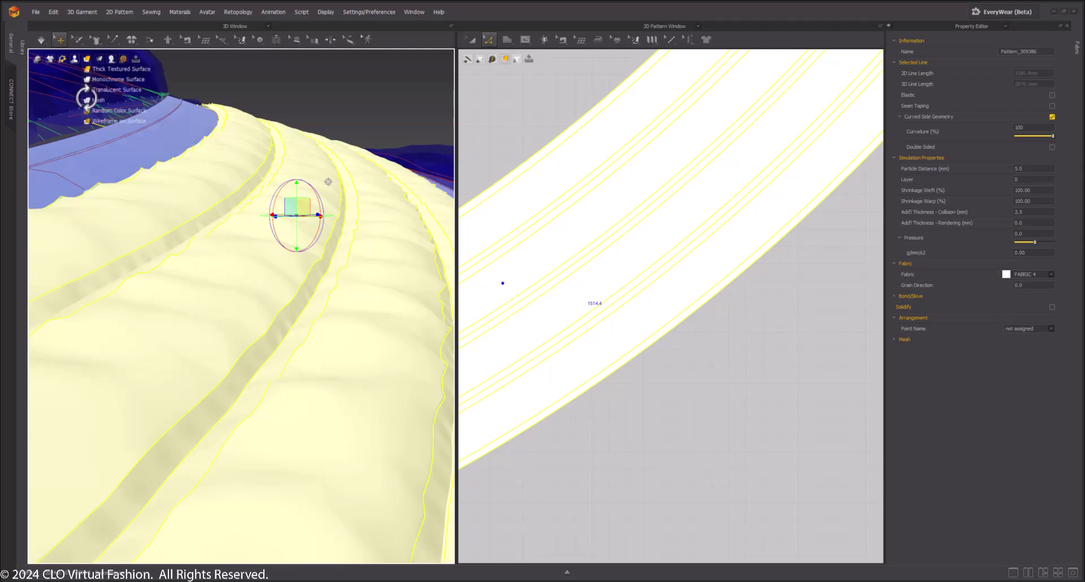
click(87, 99)
right_drag(242, 290, 218, 318)
scroll(257, 351, down, 10)
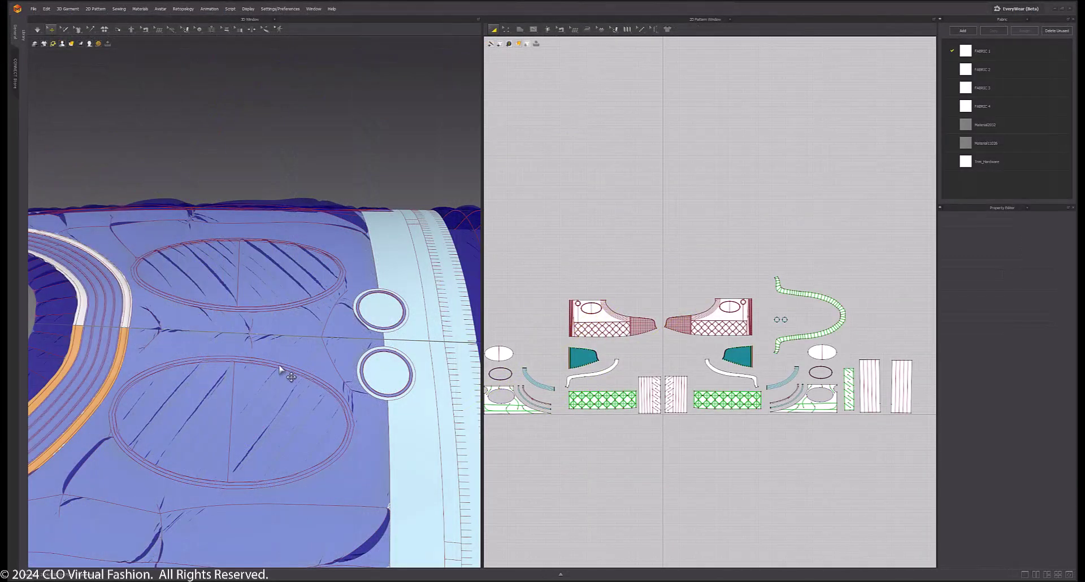
Select and examine the large oval edge ring and the small circular ring on the 3D model from several angles
click(280, 368)
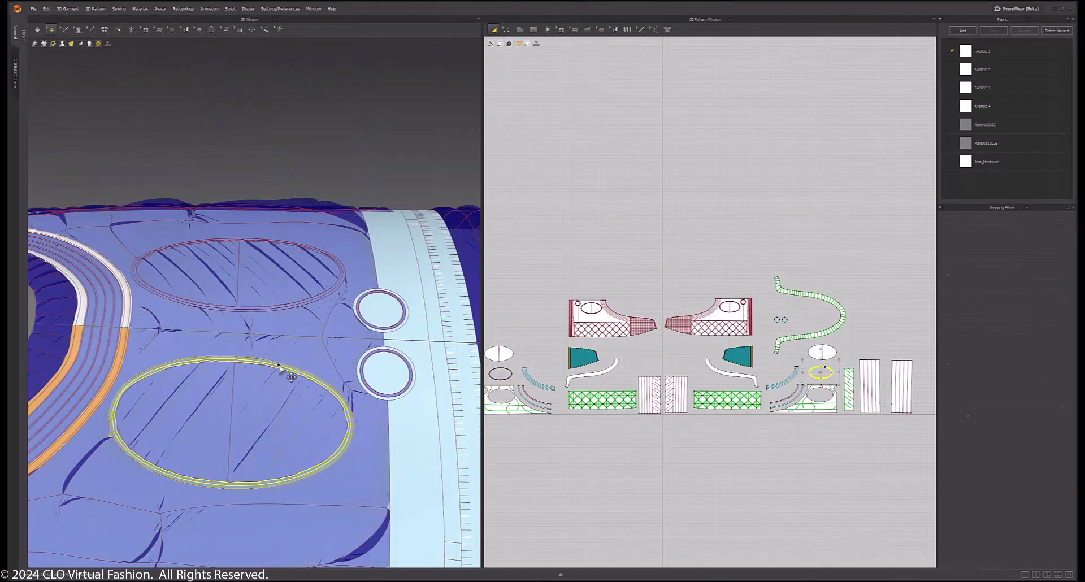
click(362, 371)
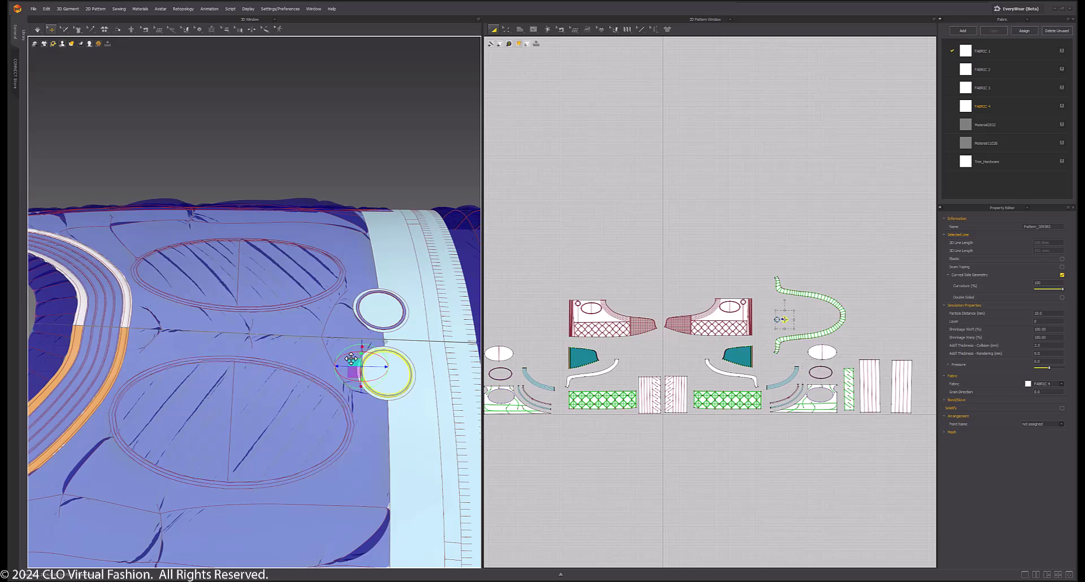
click(272, 276)
right_drag(288, 409, 311, 275)
scroll(301, 394, up, 4)
click(314, 364)
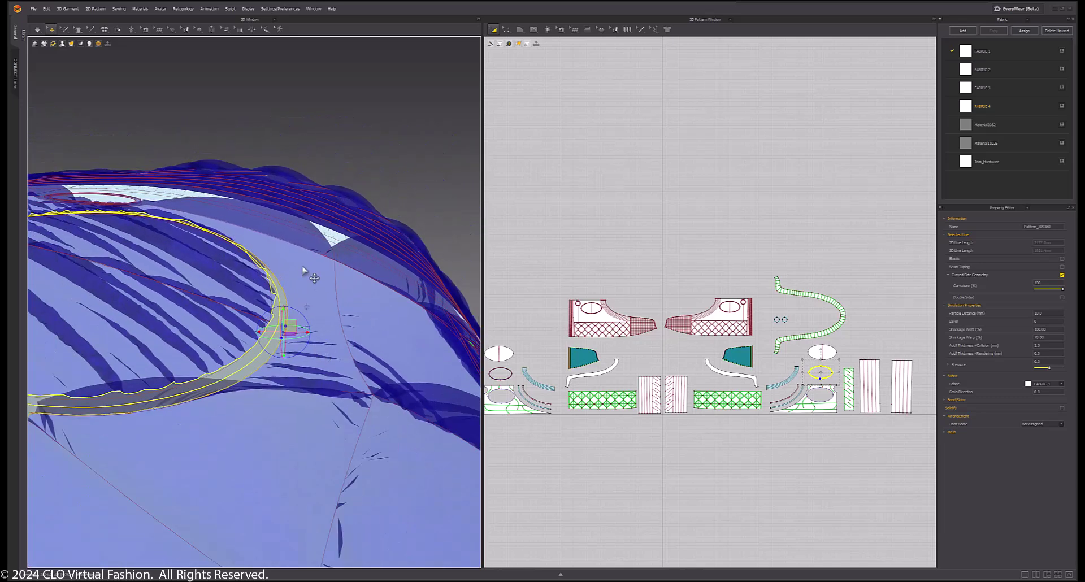
middle_drag(294, 237, 435, 454)
right_drag(285, 343, 283, 366)
click(292, 209)
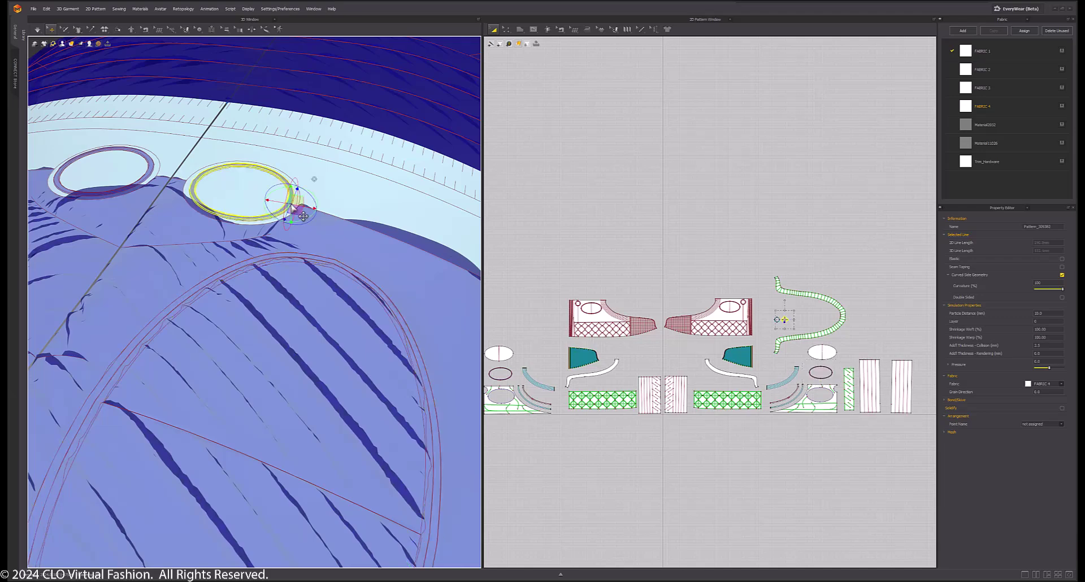
mouse_move(303, 216)
right_down()
mouse_move(350, 249)
mouse_move(203, 213)
mouse_move(315, 218)
mouse_move(318, 228)
right_up()
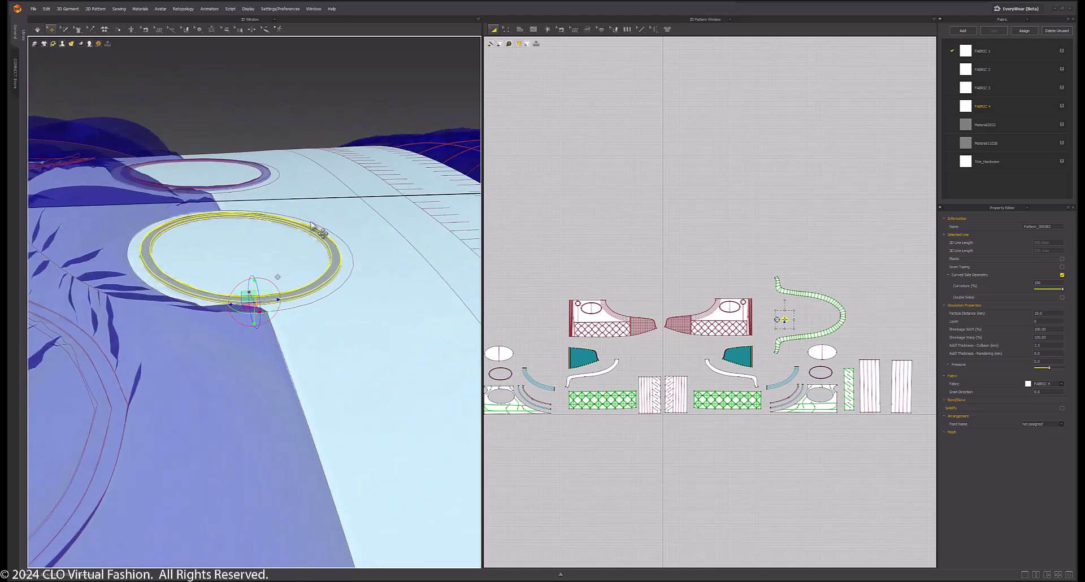
click(269, 120)
right_drag(271, 276, 366, 294)
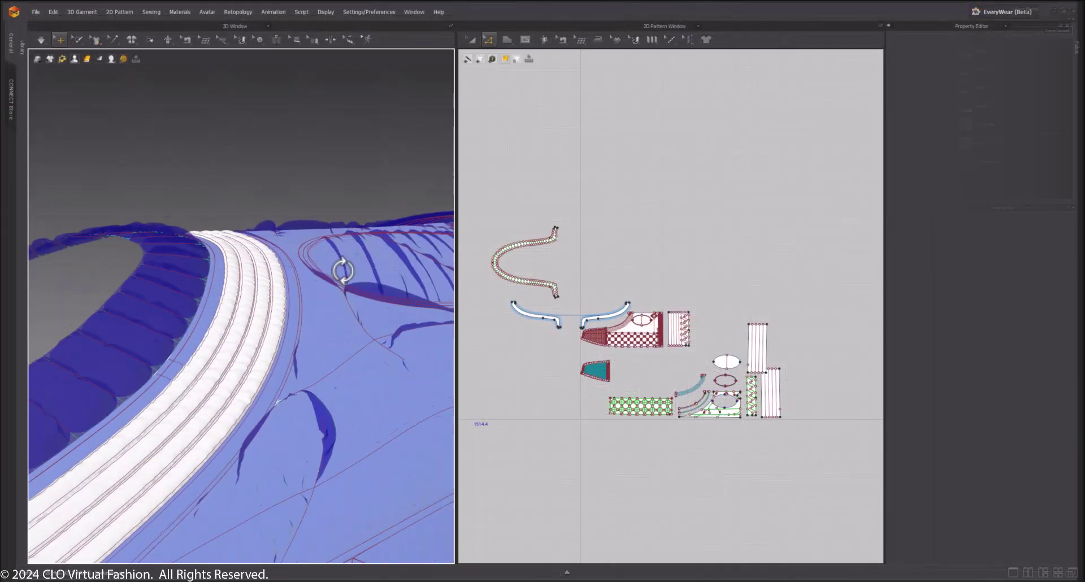
Freeze the ribbed curved strip beside the large opening
scroll(303, 290, up, 3)
right_drag(302, 388, 226, 270)
scroll(292, 353, down, 3)
click(215, 266)
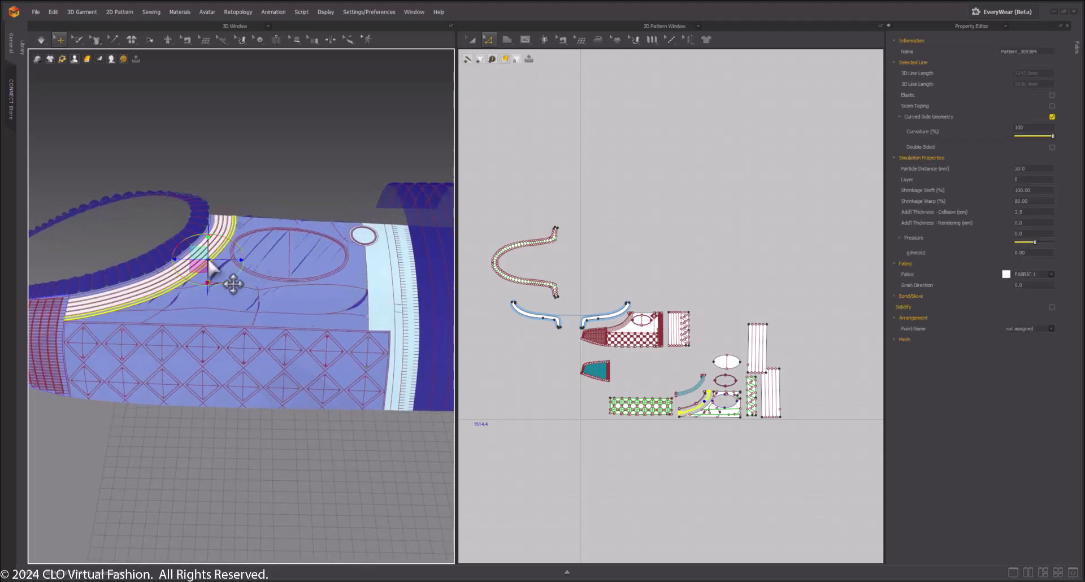
right_click(144, 289)
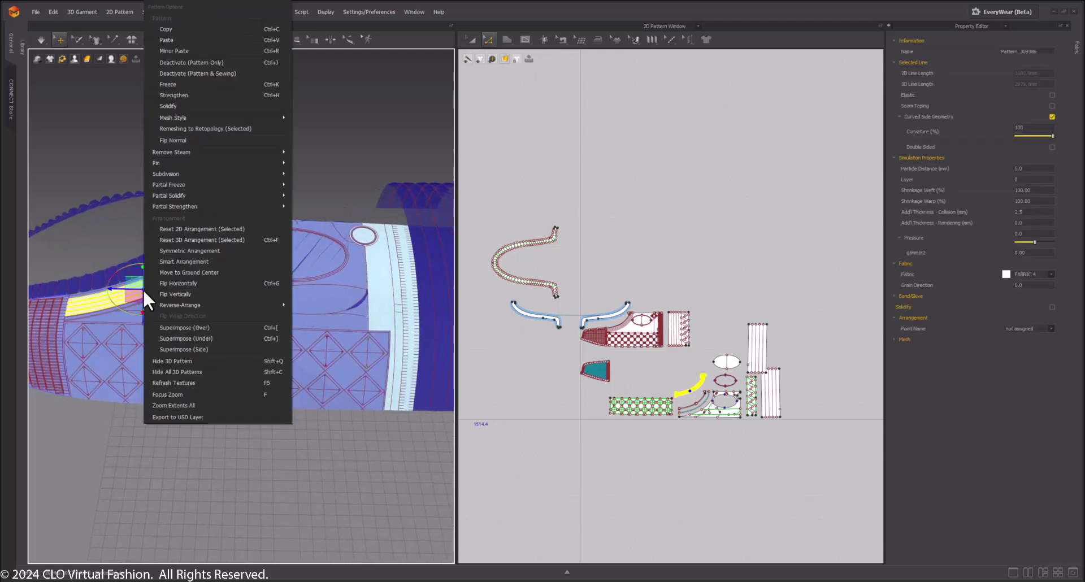
click(176, 84)
middle_drag(367, 163, 249, 211)
click(249, 211)
middle_drag(211, 299, 279, 254)
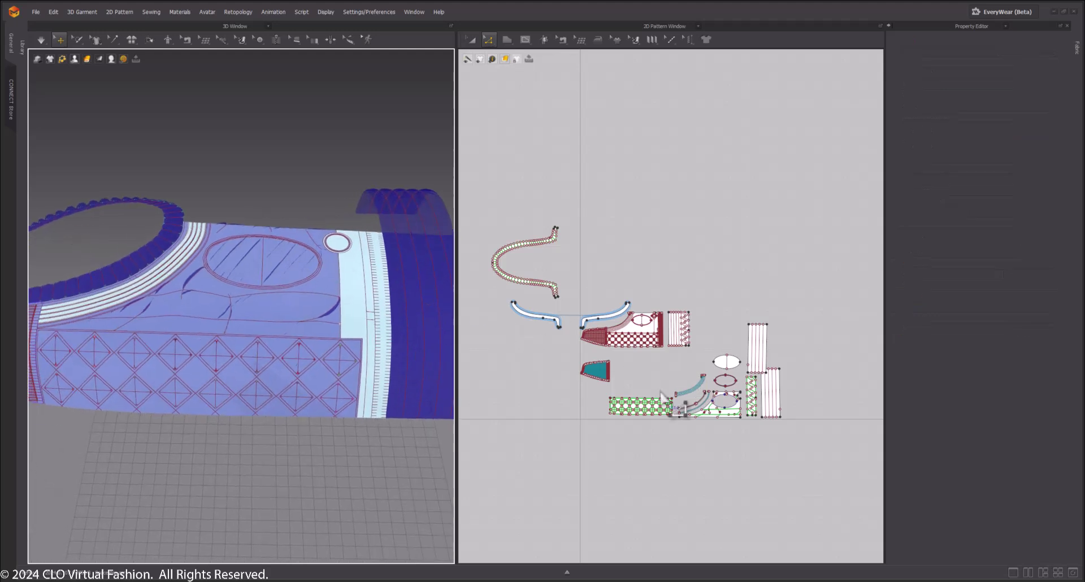
scroll(598, 375, up, 5)
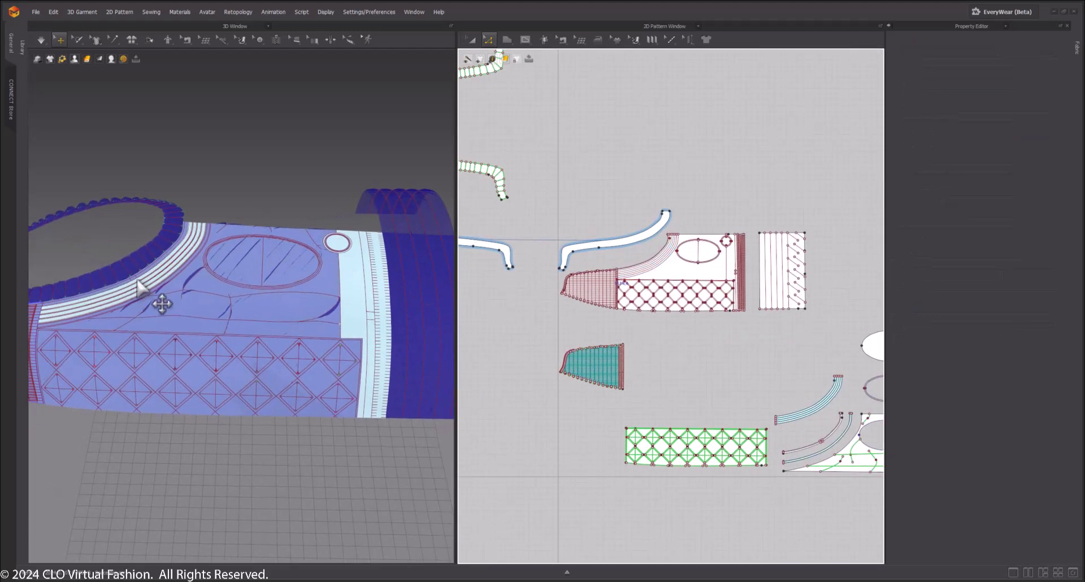
Reactivate the ribbed curved strip and deactivate it, pattern only
click(137, 282)
right_click(139, 282)
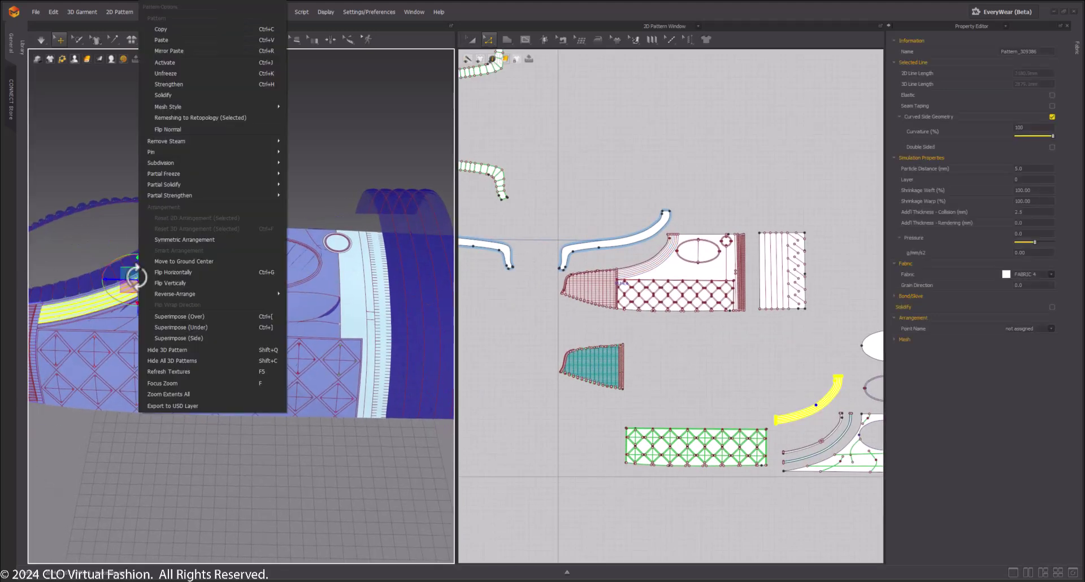
click(175, 63)
right_click(185, 248)
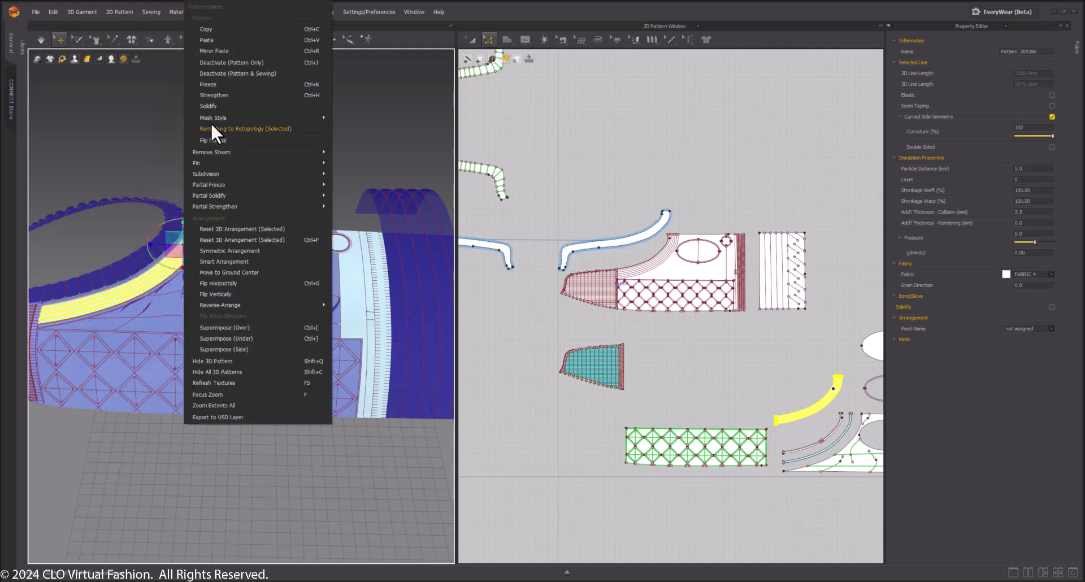
click(213, 62)
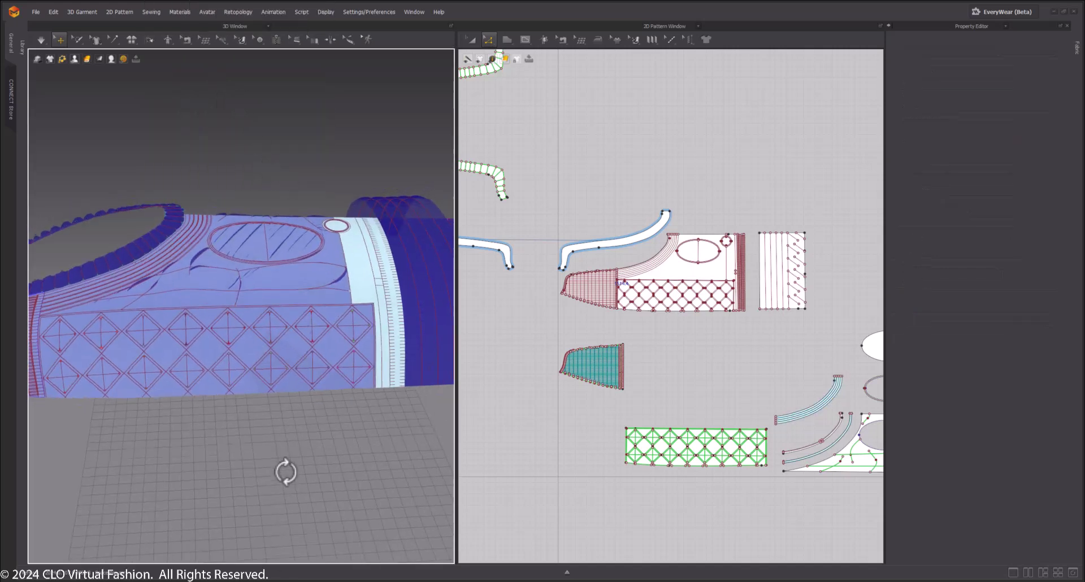
Show only the 2D pattern window and inspect the elastic settings of the internal lines on the panel with the oval hole
right_drag(286, 471, 390, 430)
scroll(653, 347, down, 5)
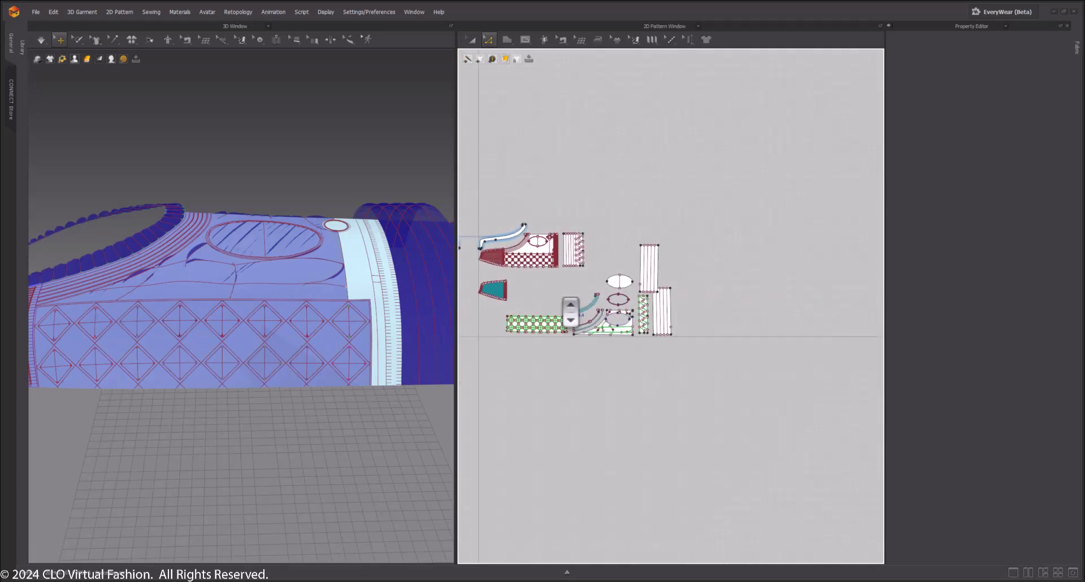
scroll(630, 346, up, 5)
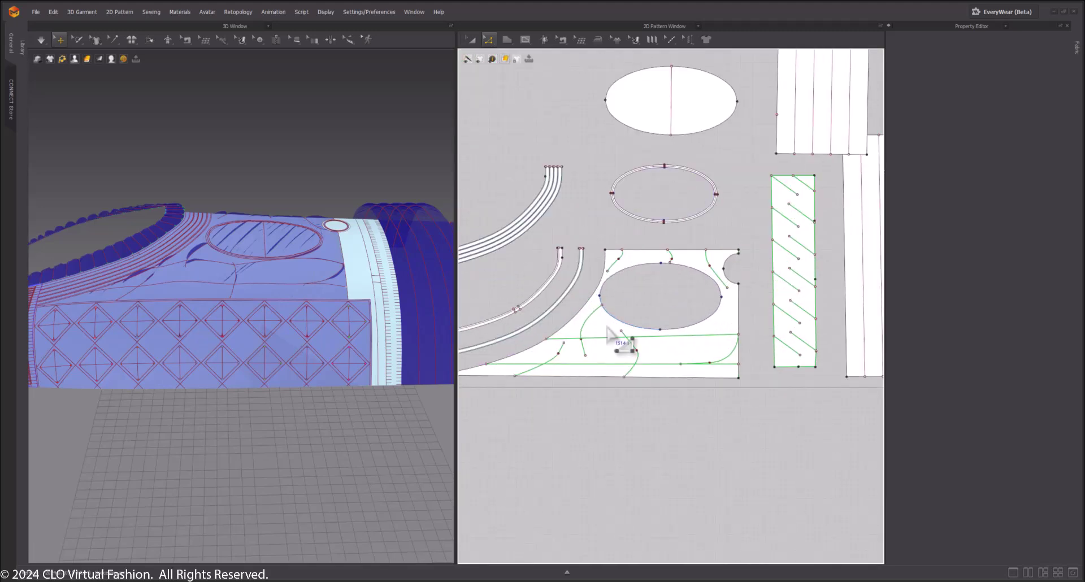
click(1012, 572)
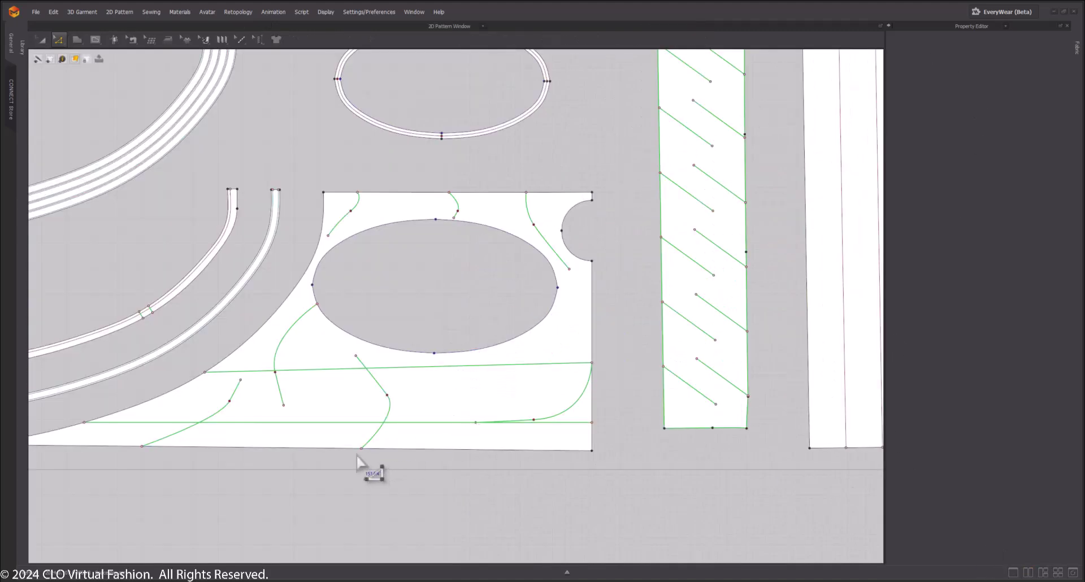
click(389, 408)
double_click(390, 408)
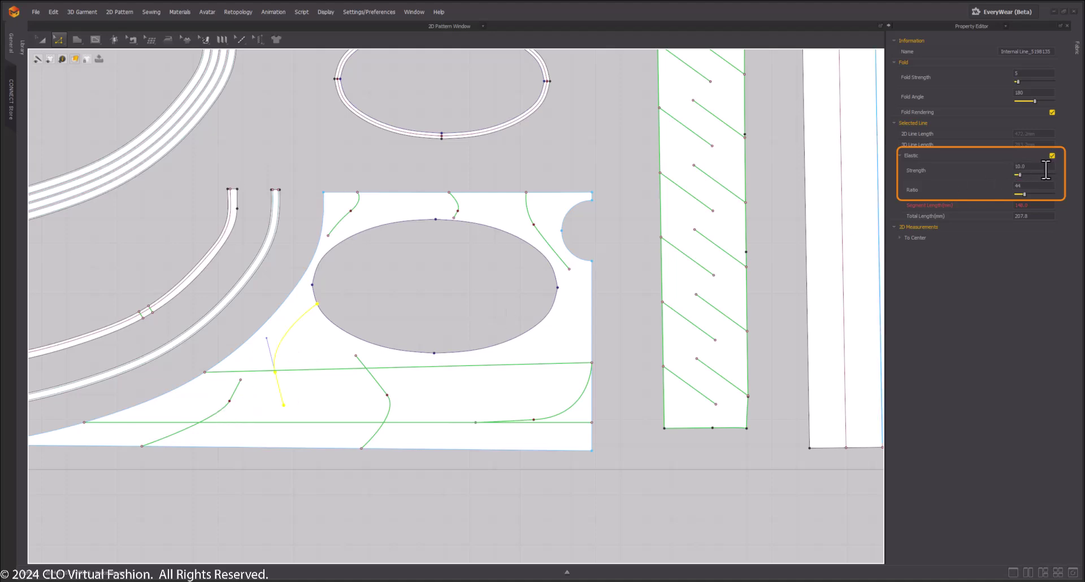
click(563, 255)
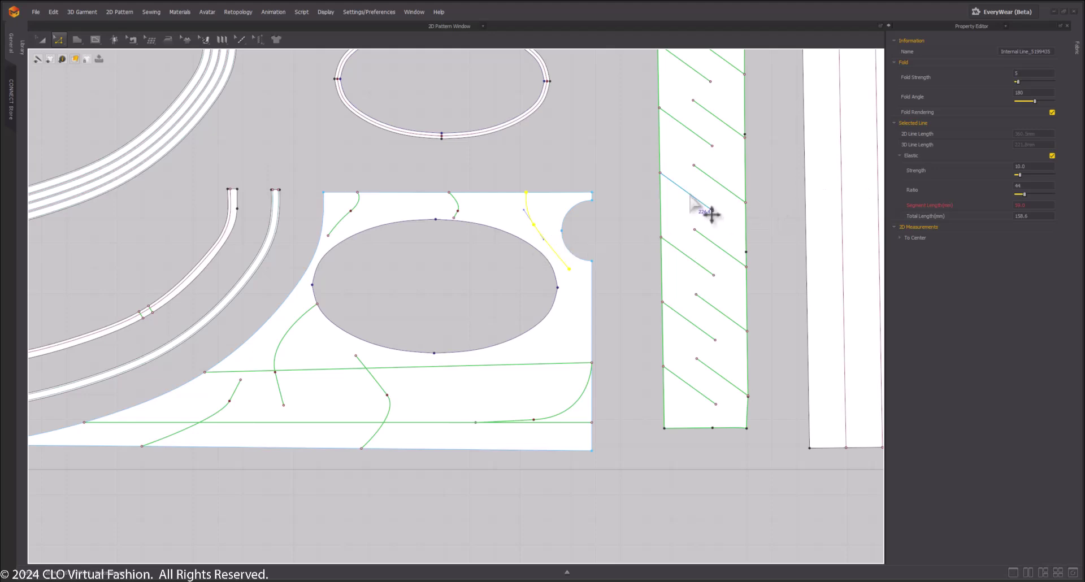
Inspect the elastic strength and ratio of a diagonal internal line on the narrow rectangular strip's pattern
click(689, 194)
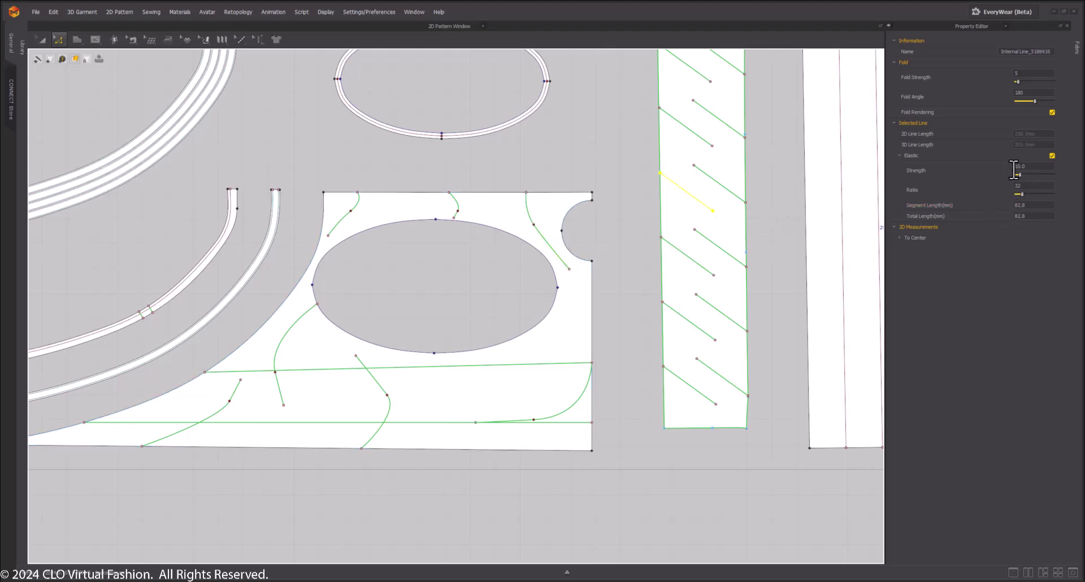
scroll(583, 188, down, 7)
middle_drag(578, 132, 604, 315)
click(385, 331)
middle_drag(451, 276, 419, 300)
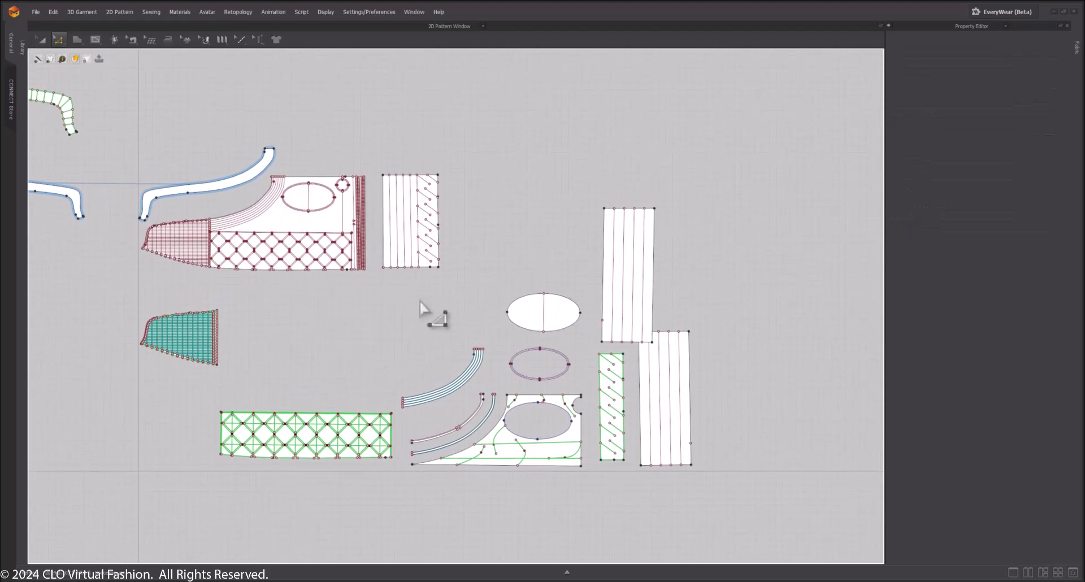
Switch to the Transform Pattern tool and show the 3D and 2D windows side by side again
key(a)
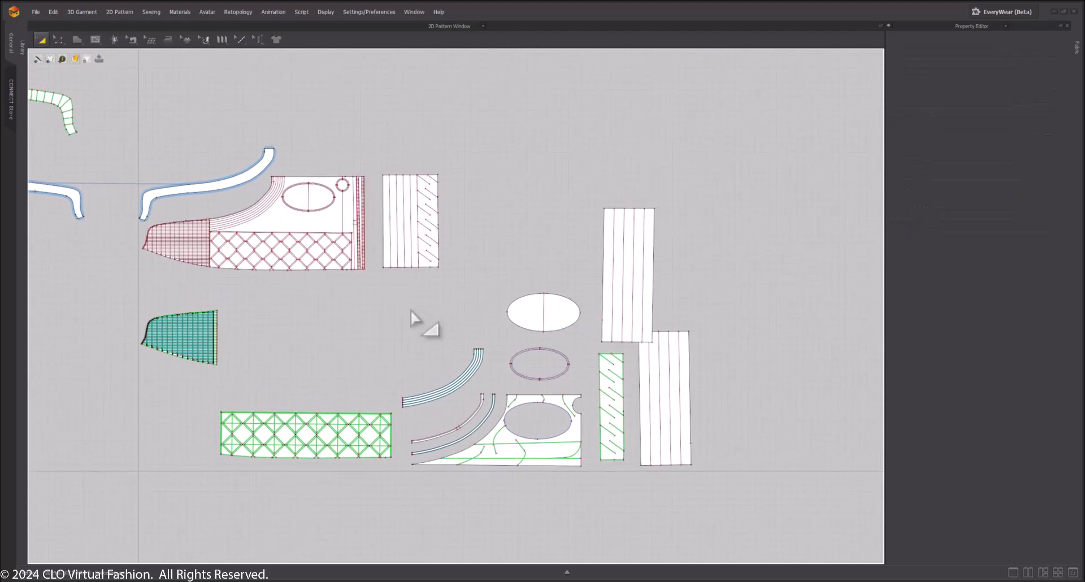
click(1027, 572)
scroll(714, 441, down, 2)
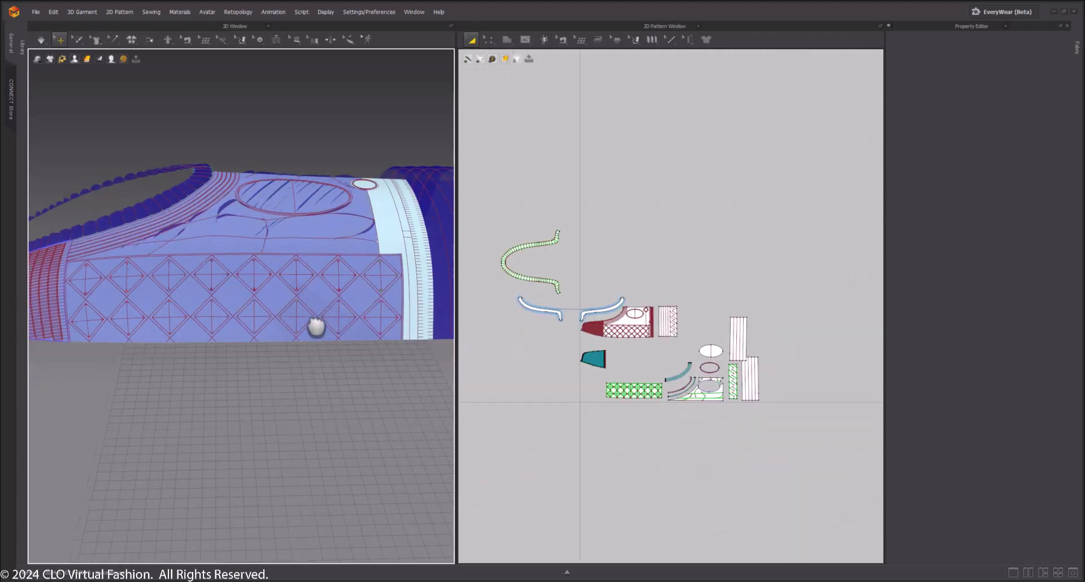
Show only the 3D window and delete the mirrored rear panel on the ship's open half
click(1012, 573)
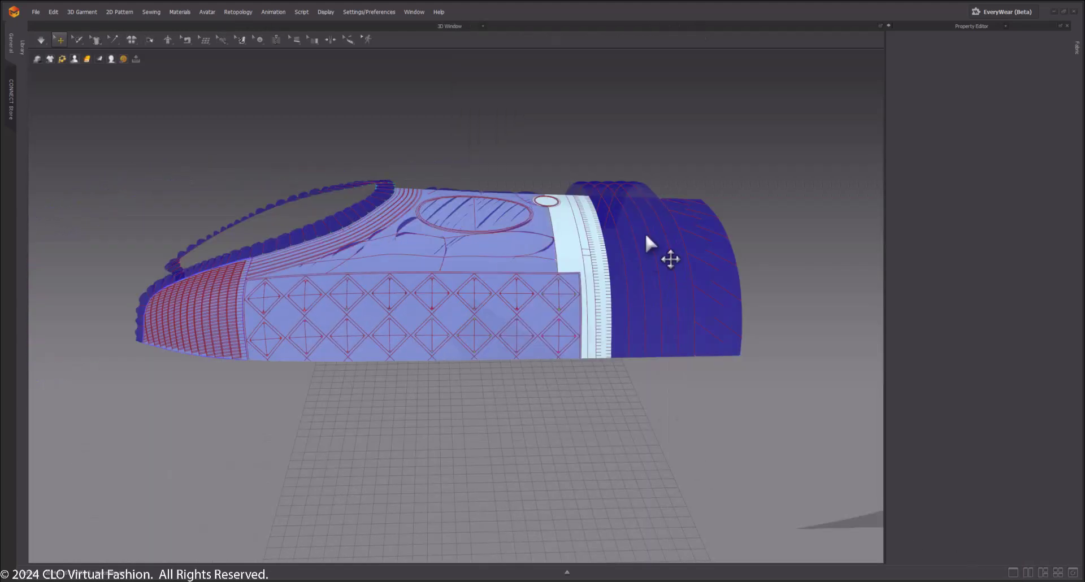
right_drag(644, 230, 568, 353)
click(565, 351)
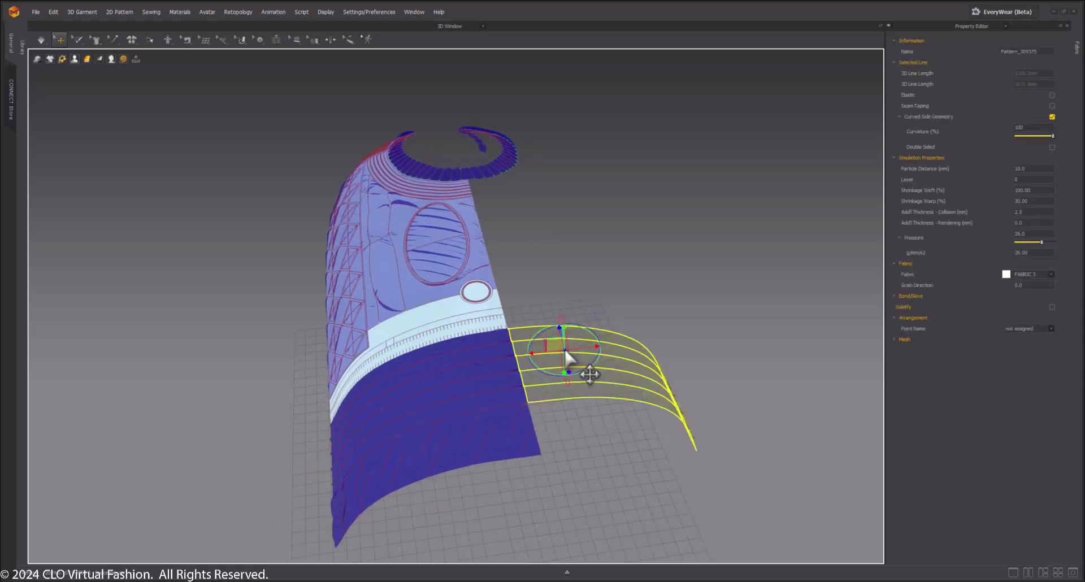
key(Delete)
Examine the half spaceship and its scalloped edge strip from the front and from above
right_drag(255, 259, 480, 406)
scroll(480, 406, down, 2)
scroll(481, 406, down, 2)
middle_drag(481, 406, 516, 337)
right_drag(516, 337, 576, 337)
scroll(576, 337, down, 4)
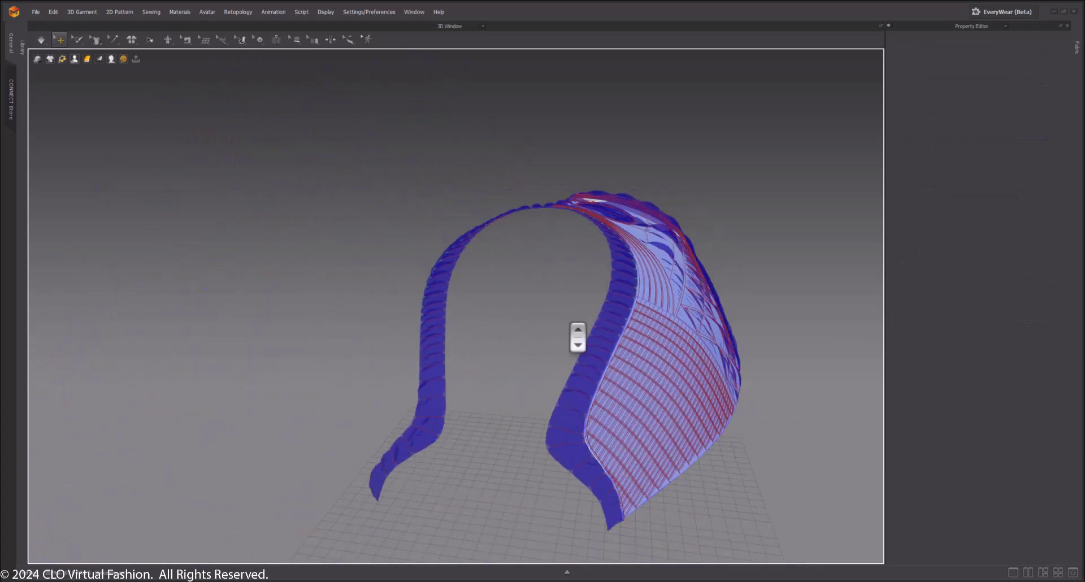
right_drag(630, 207, 523, 315)
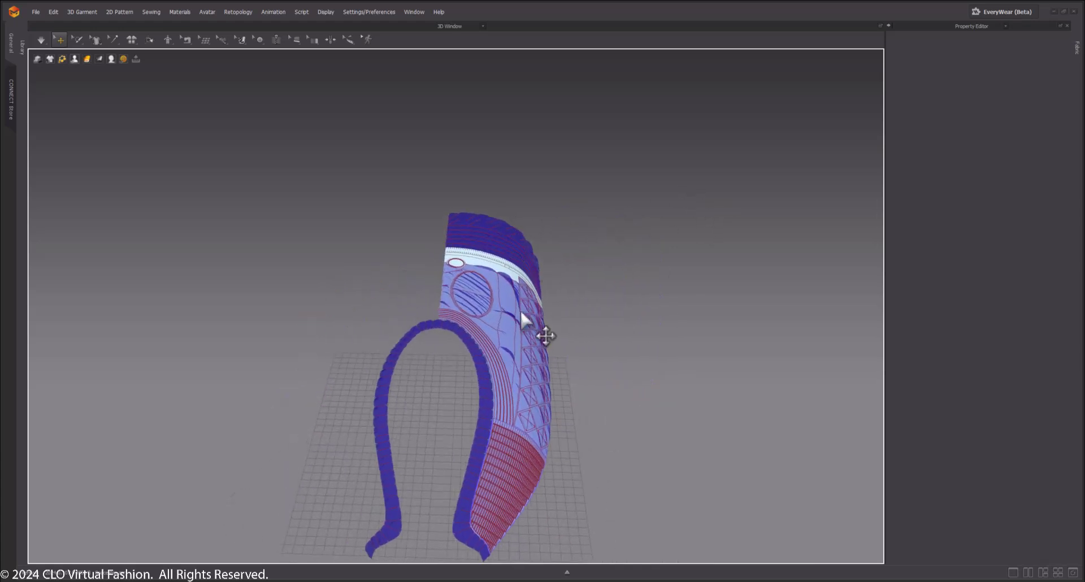
scroll(557, 243, up, 2)
right_drag(557, 243, 561, 256)
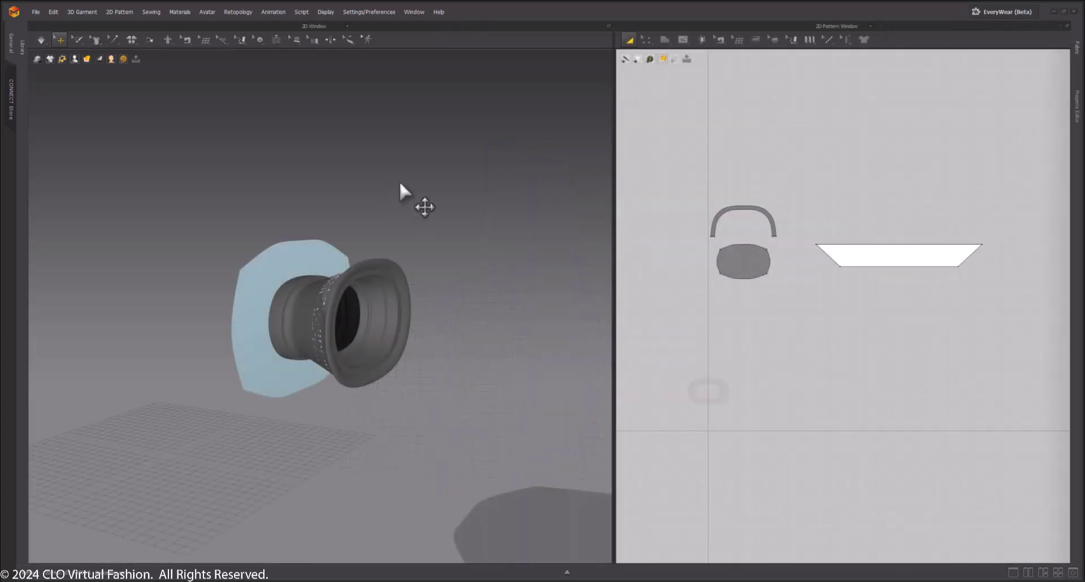
Inspect the flat plate pattern behind the nozzle together with the narrow band pattern wrapped around it
right_drag(391, 207, 305, 257)
click(288, 245)
middle_drag(302, 199, 311, 266)
scroll(311, 299, up, 5)
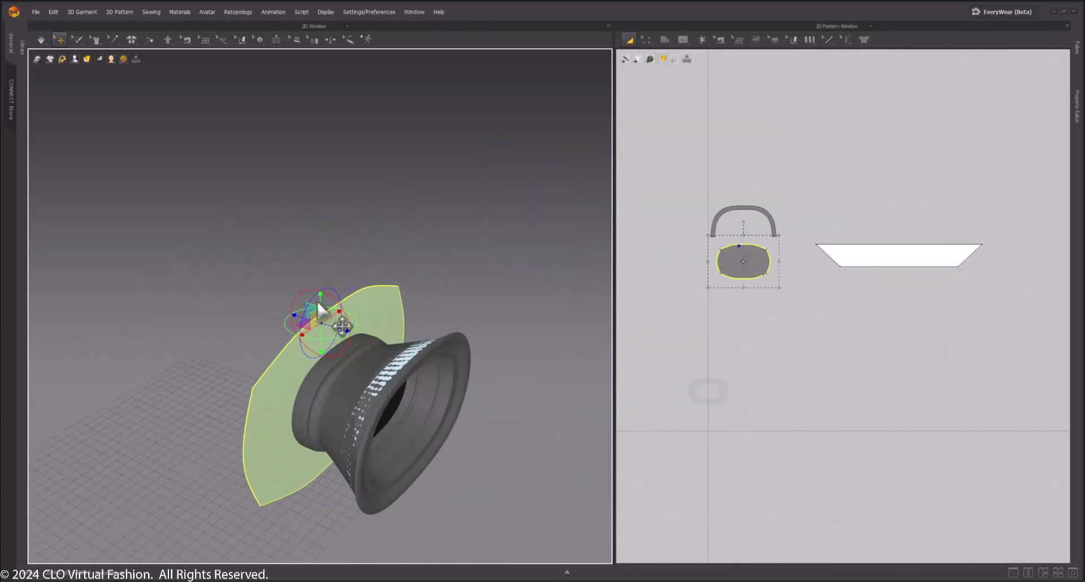
middle_drag(366, 380, 366, 259)
right_drag(366, 259, 442, 163)
shift+click(418, 230)
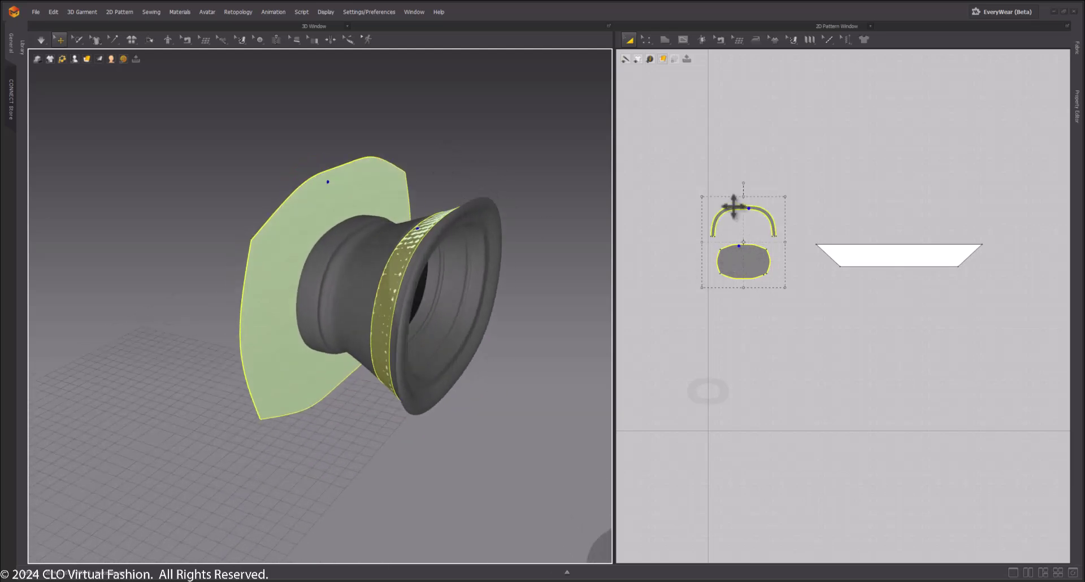
Inspect the nozzle-shaped avatar as a separate object and clear the selection
click(469, 331)
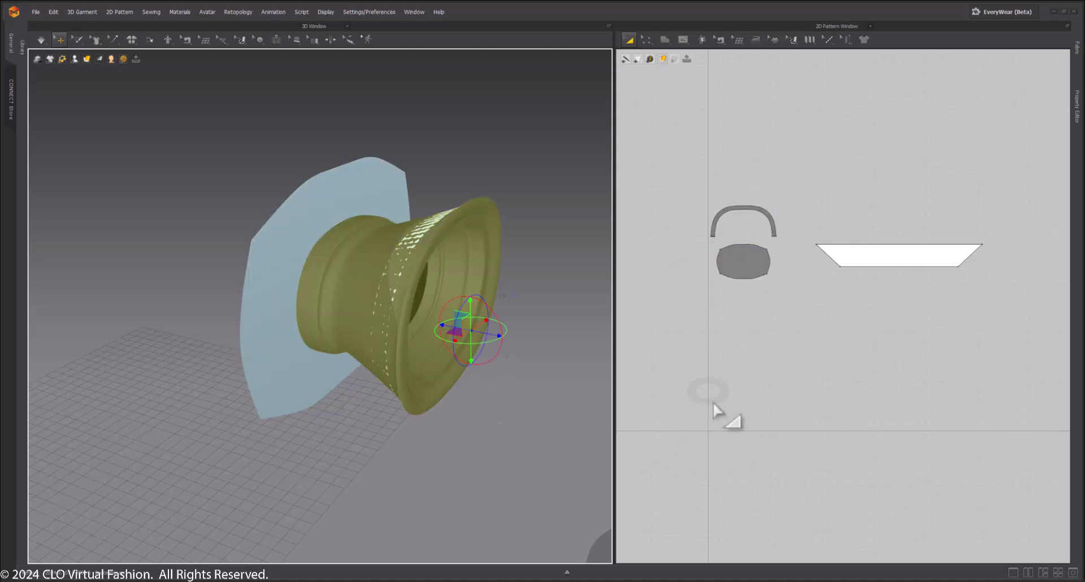
right_drag(494, 323, 437, 276)
click(464, 206)
right_drag(465, 206, 354, 210)
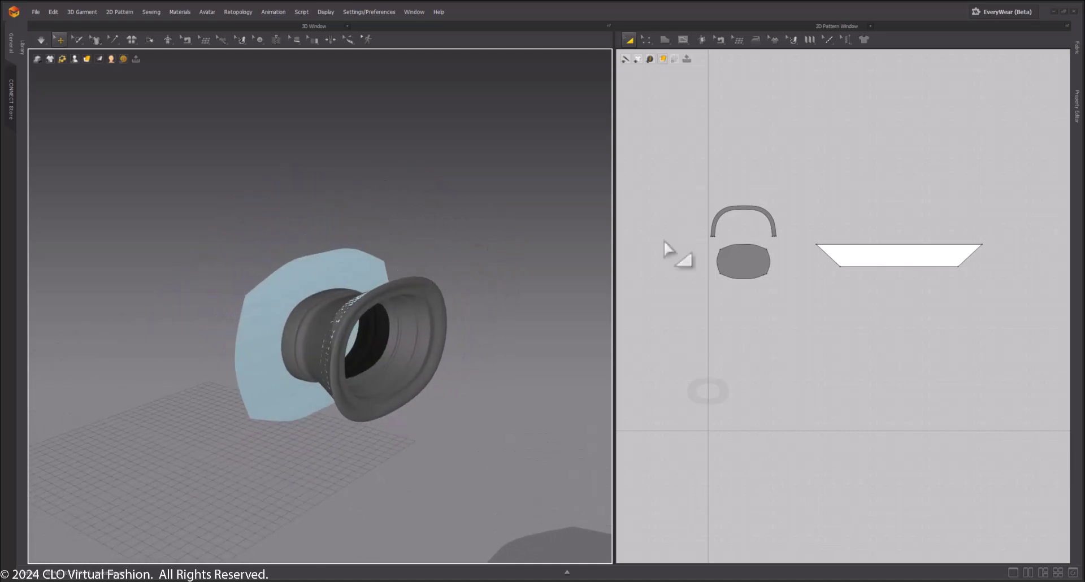
Show the trapezoid panel's 3D pattern around the nozzle and clear the selection
right_click(911, 267)
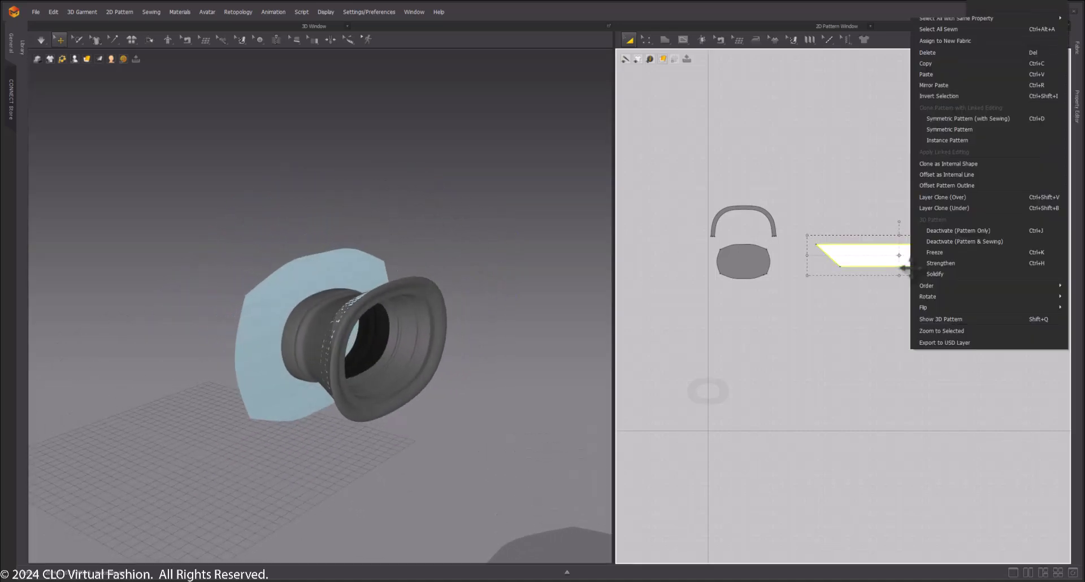
click(944, 318)
click(362, 165)
Hide the nozzle avatar and examine the wrinkled fabric sleeve and its band without it
right_drag(362, 165, 226, 183)
scroll(305, 322, up, 6)
right_drag(320, 317, 341, 271)
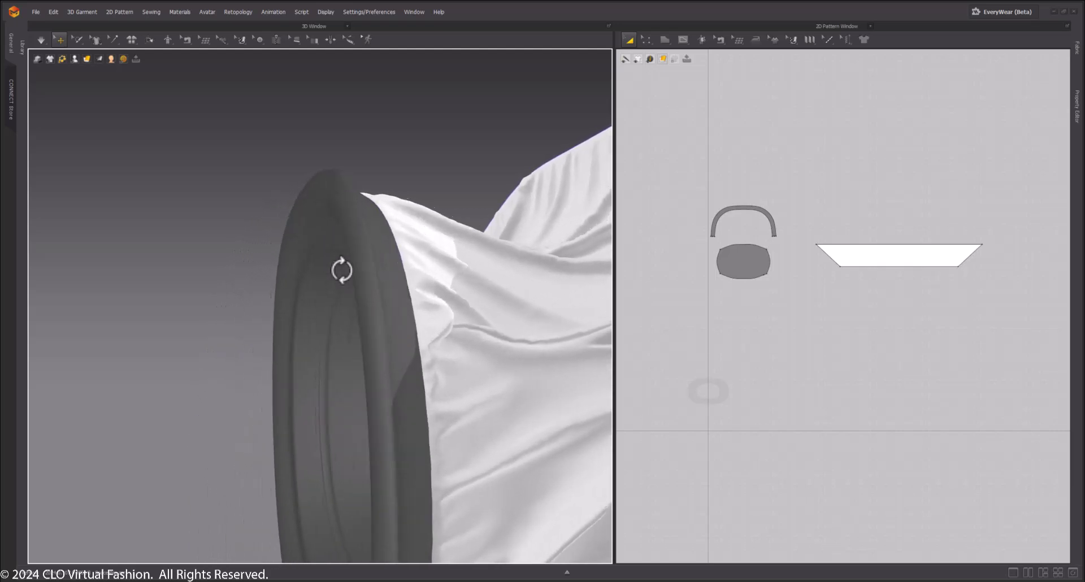
middle_drag(341, 271, 330, 283)
click(300, 216)
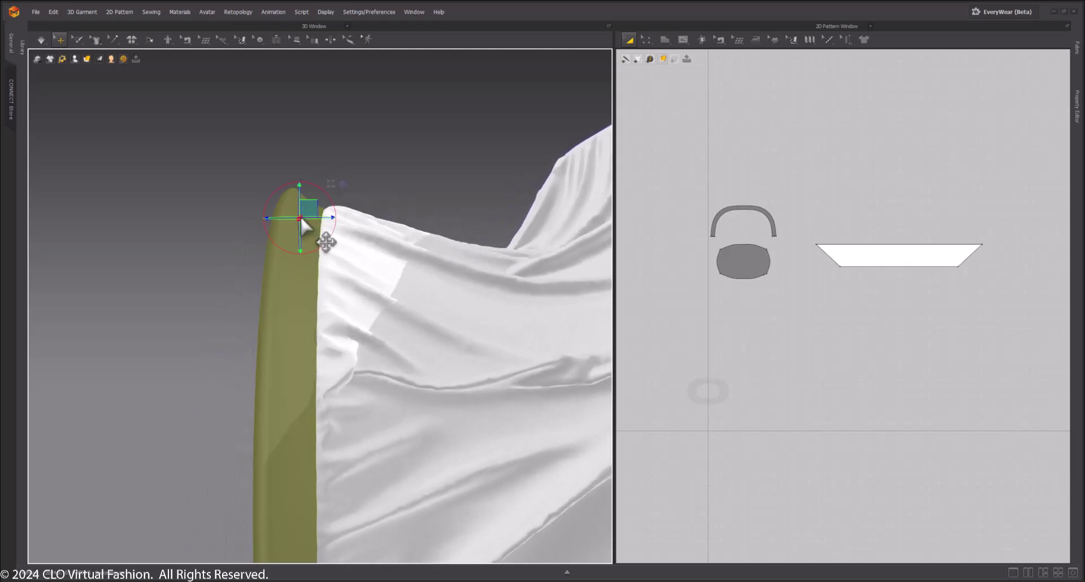
right_click(300, 216)
click(323, 347)
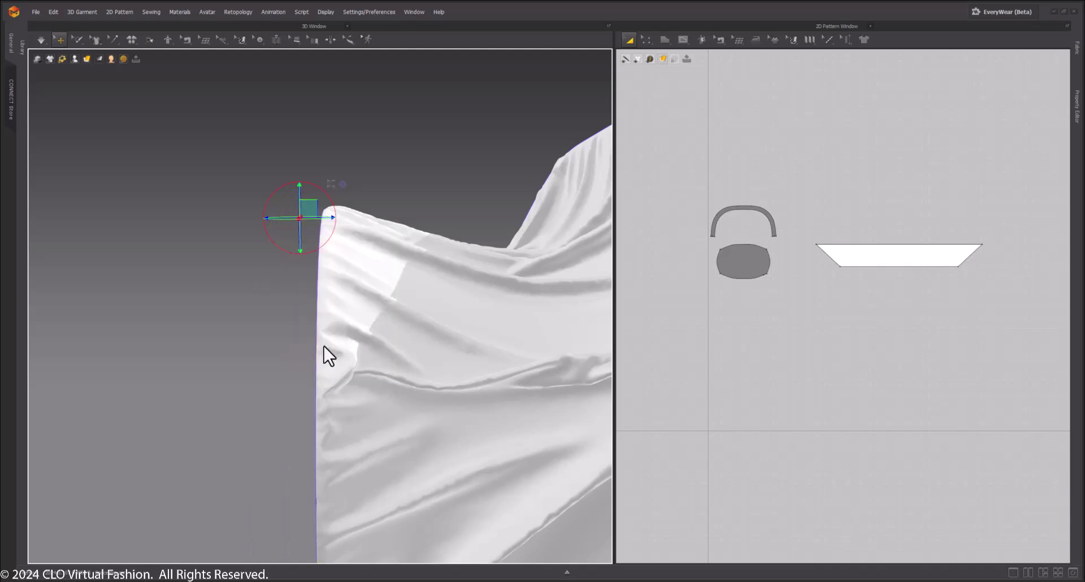
right_drag(322, 353, 459, 334)
scroll(472, 360, down, 2)
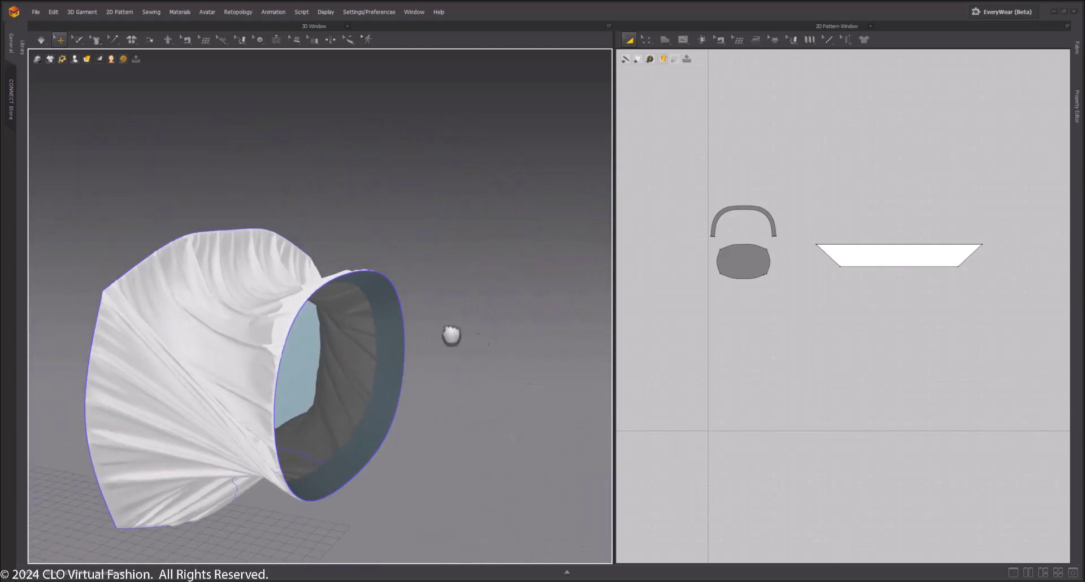
Show the nozzle avatar again inside the wrinkled fabric sleeve
right_click(712, 428)
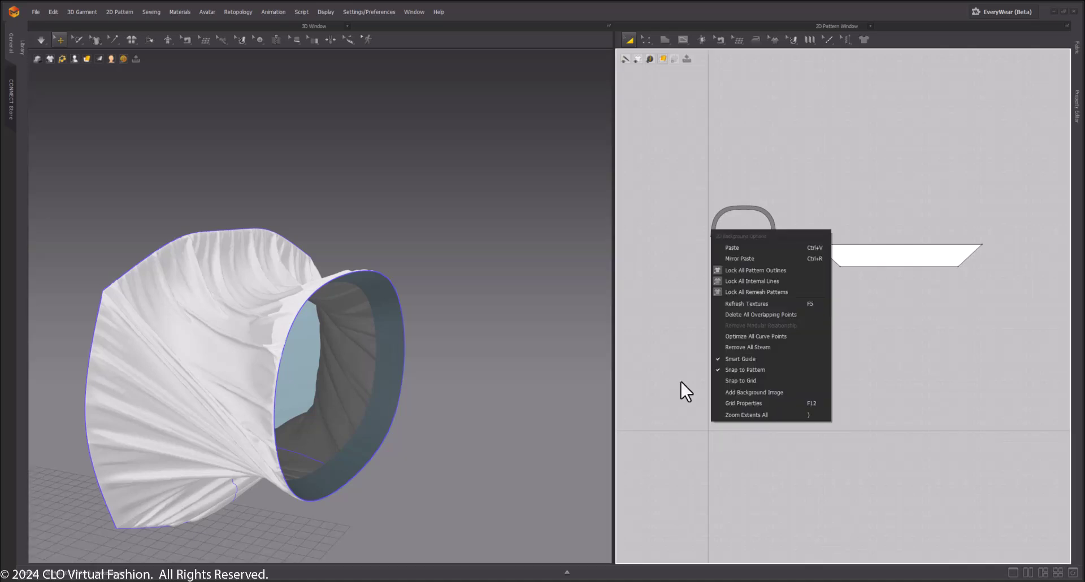
click(685, 388)
click(74, 59)
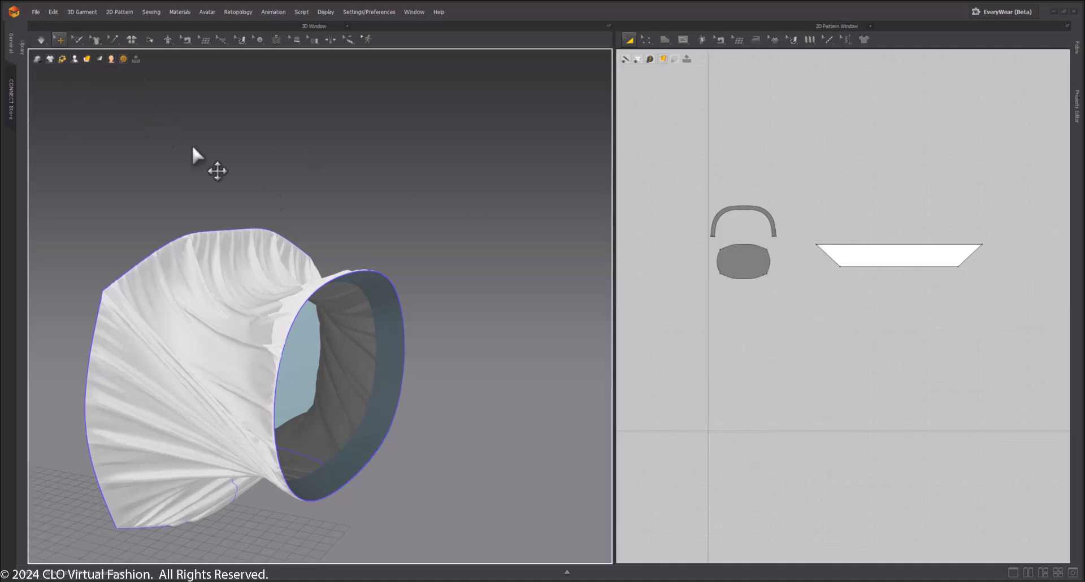
click(76, 72)
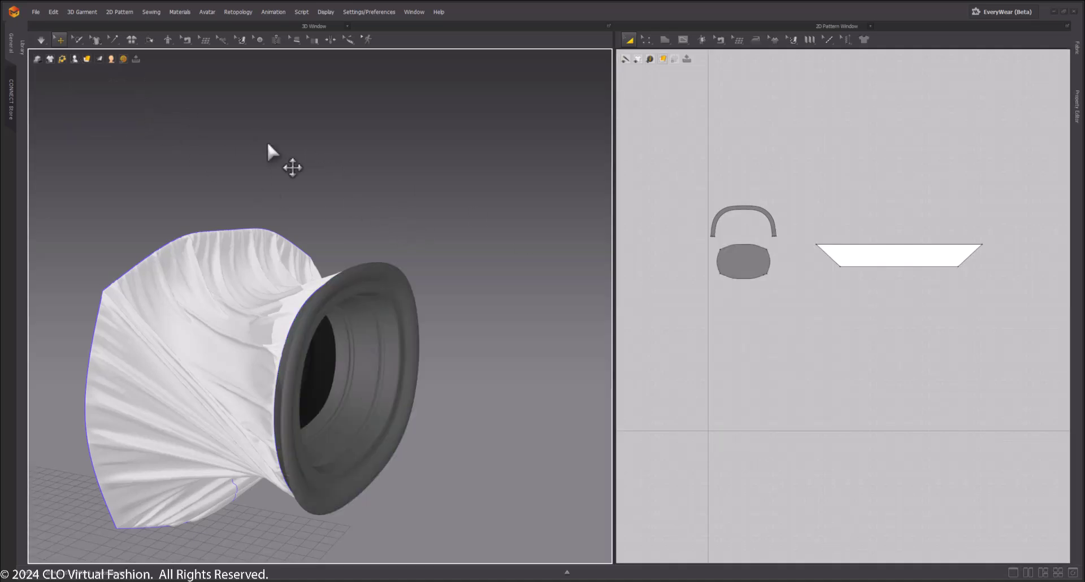
right_drag(430, 160, 321, 155)
scroll(365, 177, down, 4)
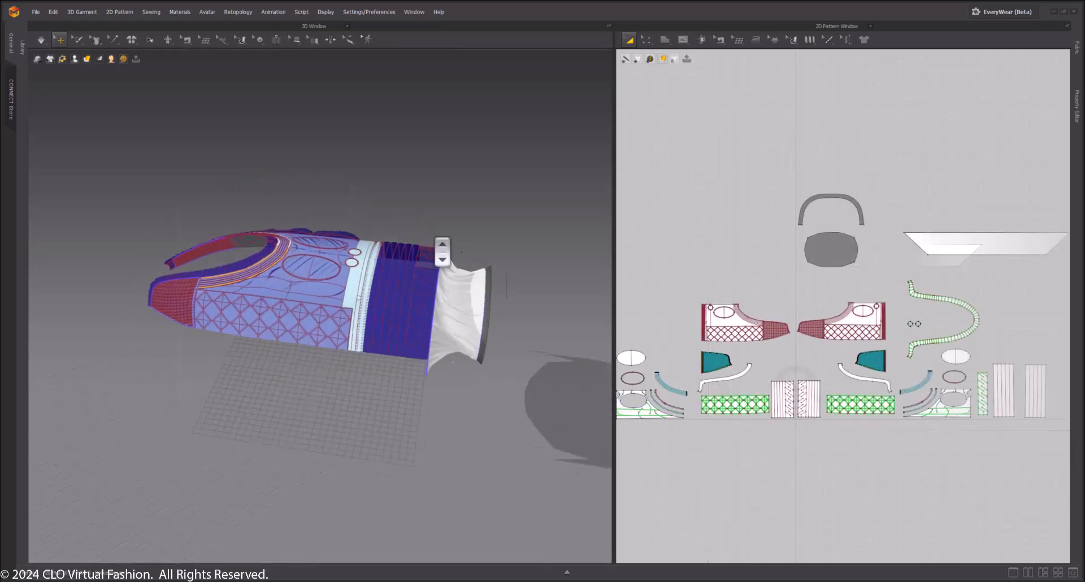
Examine the assembled spaceship from above, checking the panels on one half against their 2D patterns
right_drag(446, 249, 385, 348)
scroll(376, 311, up, 3)
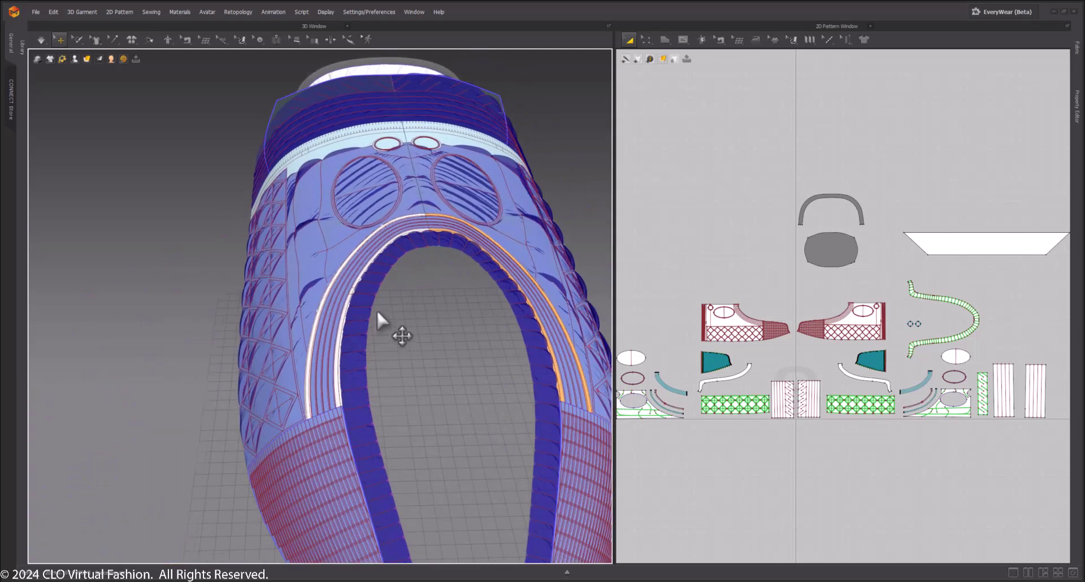
scroll(377, 310, down, 4)
right_drag(384, 299, 403, 281)
click(334, 187)
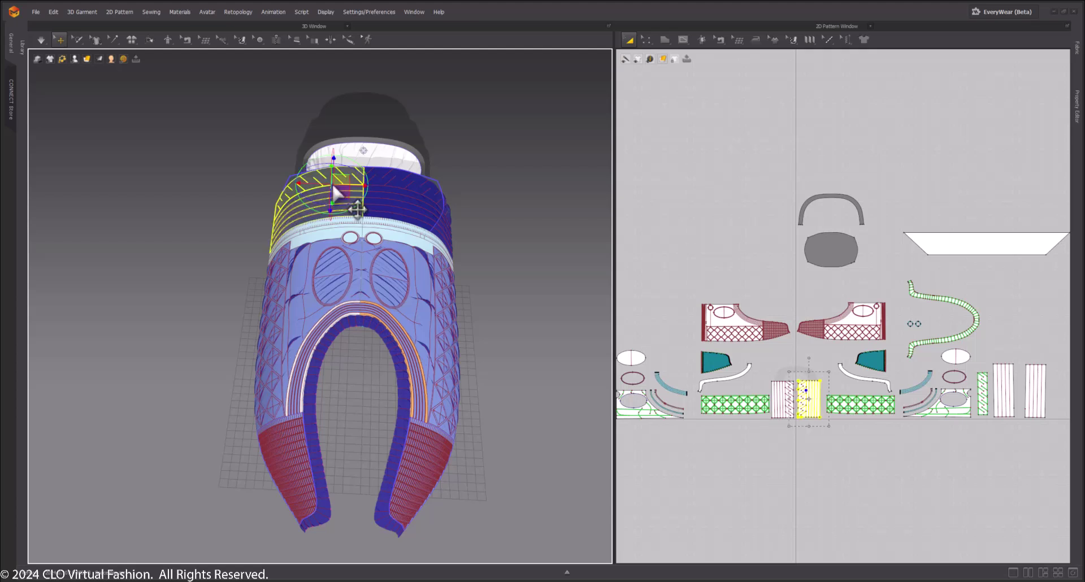
shift+click(323, 291)
shift+click(349, 245)
click(502, 219)
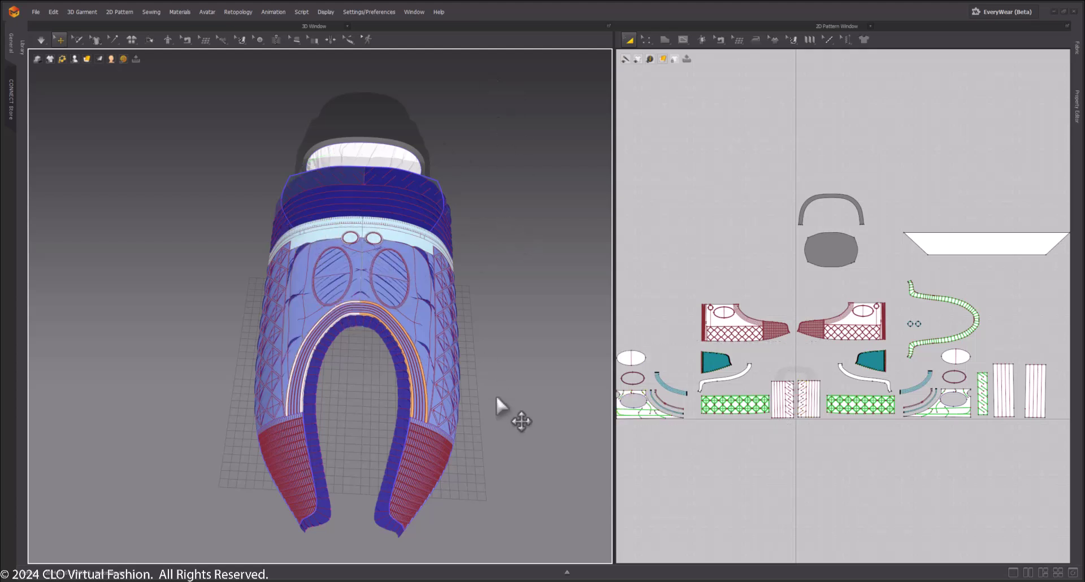
Open the list of export formats for the assembled spaceship
right_drag(496, 397, 422, 338)
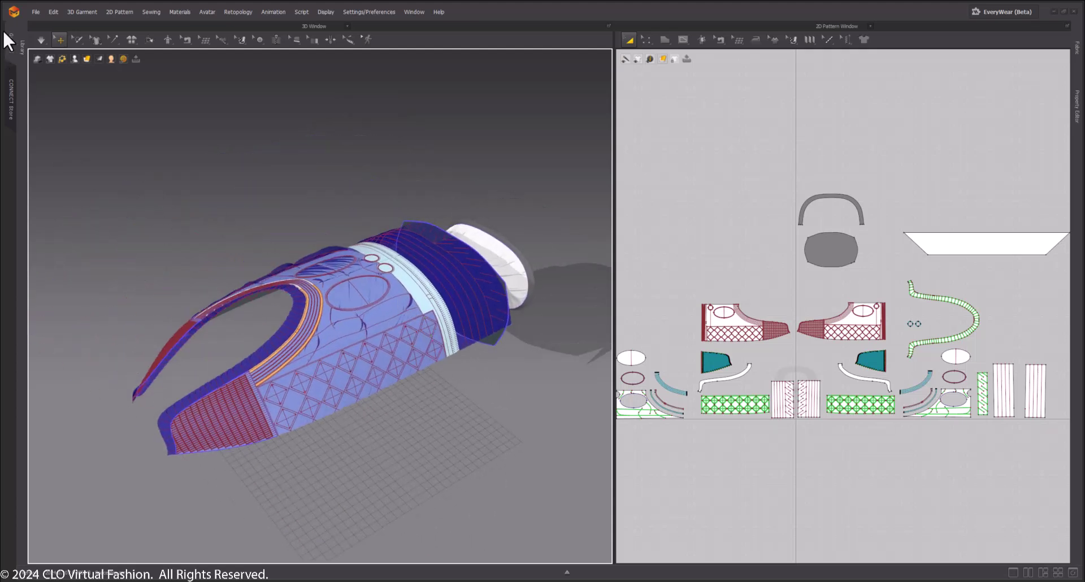
click(36, 8)
mouse_move(45, 127)
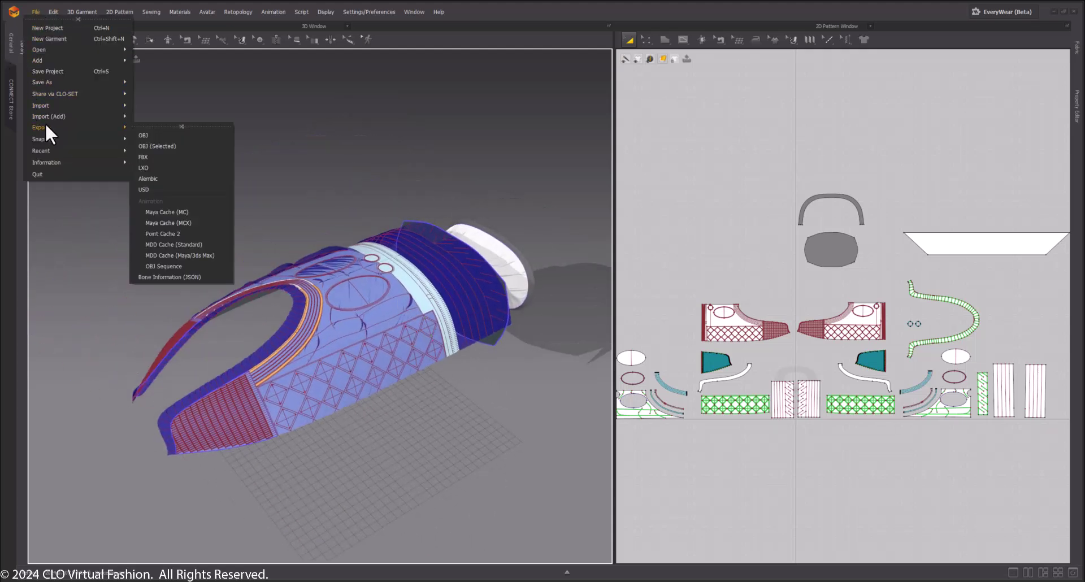